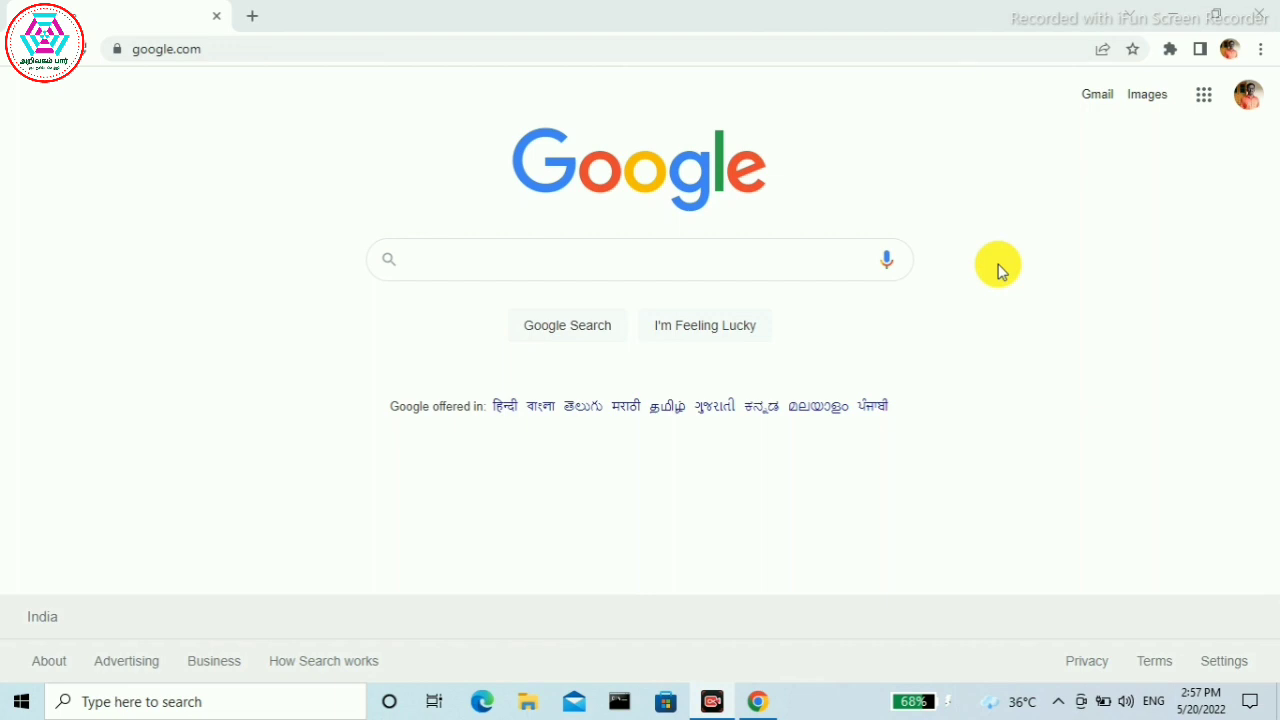
Step: Search Google for "emis.tnschool.gov.in login" and open the EMIS | Tamil Nadu Schools result
left_click(597, 247)
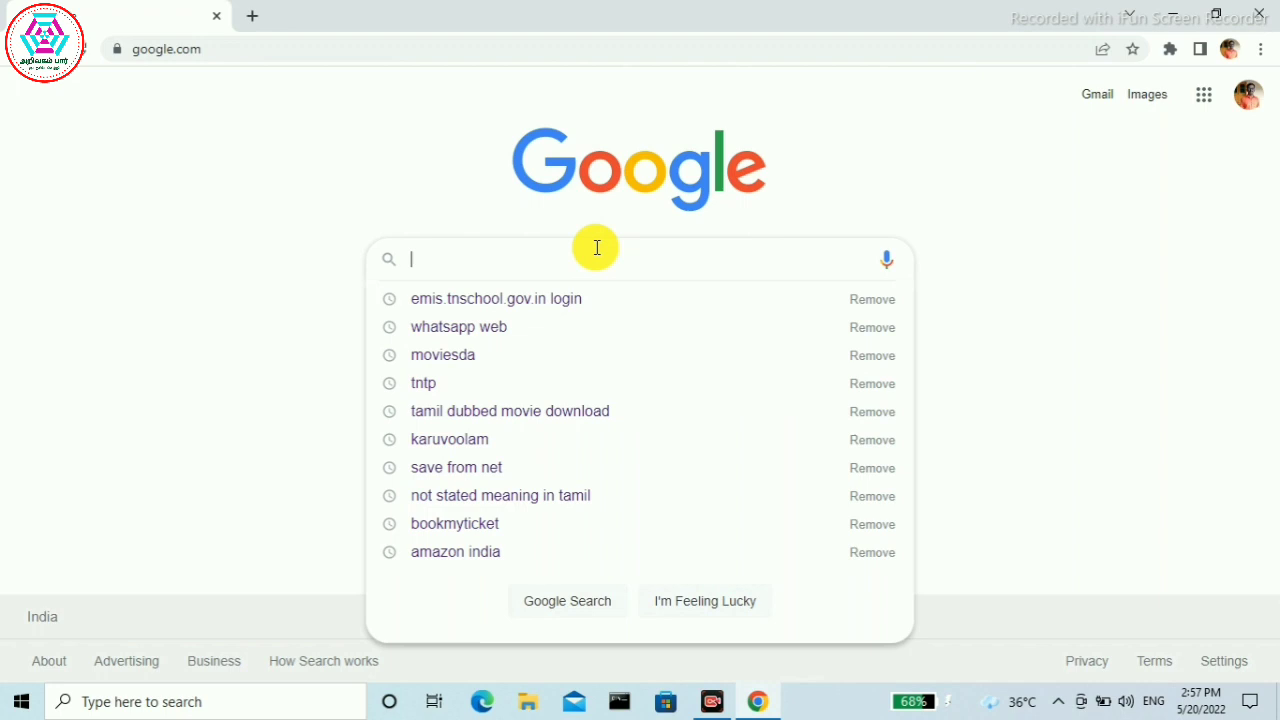
left_click(537, 300)
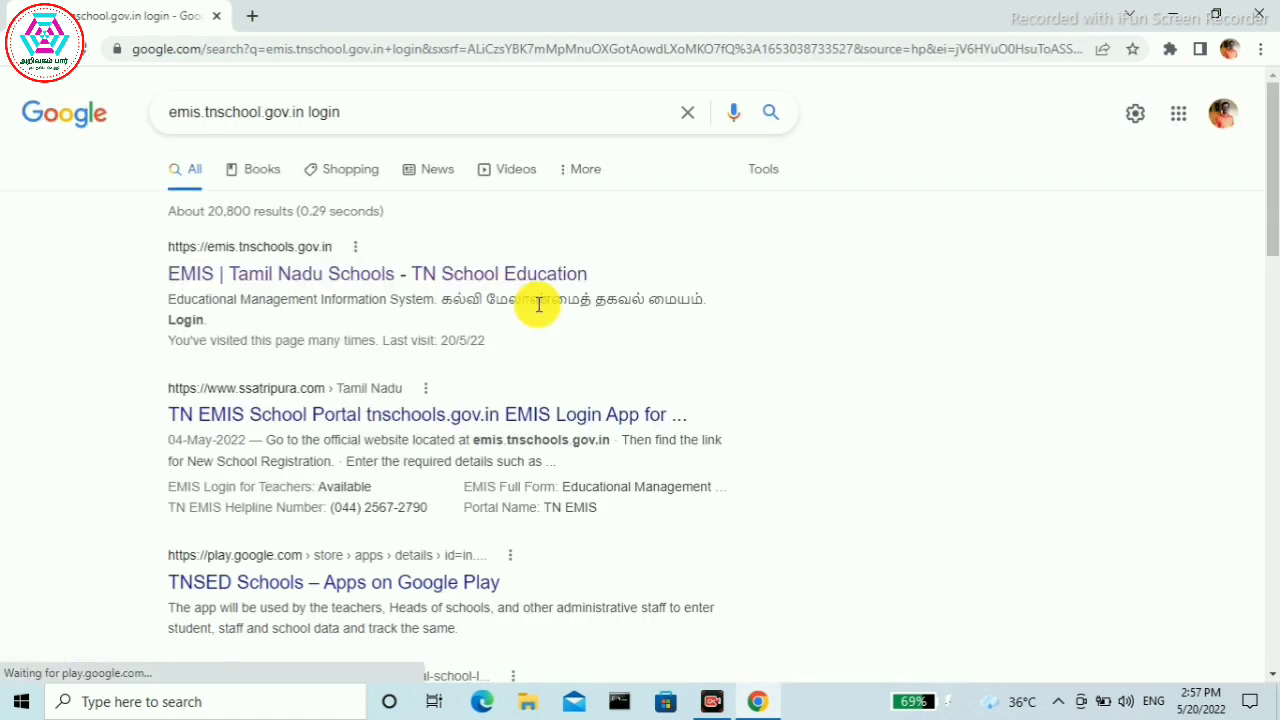
left_click(367, 287)
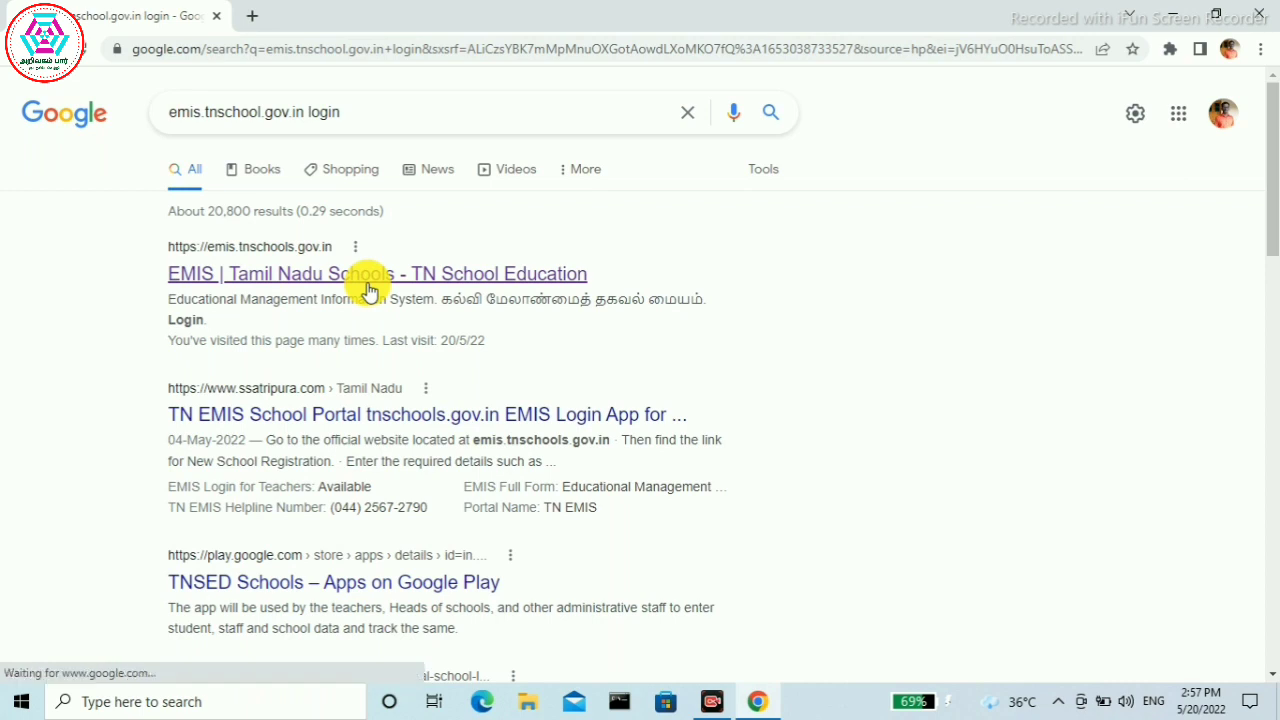
left_click(367, 287)
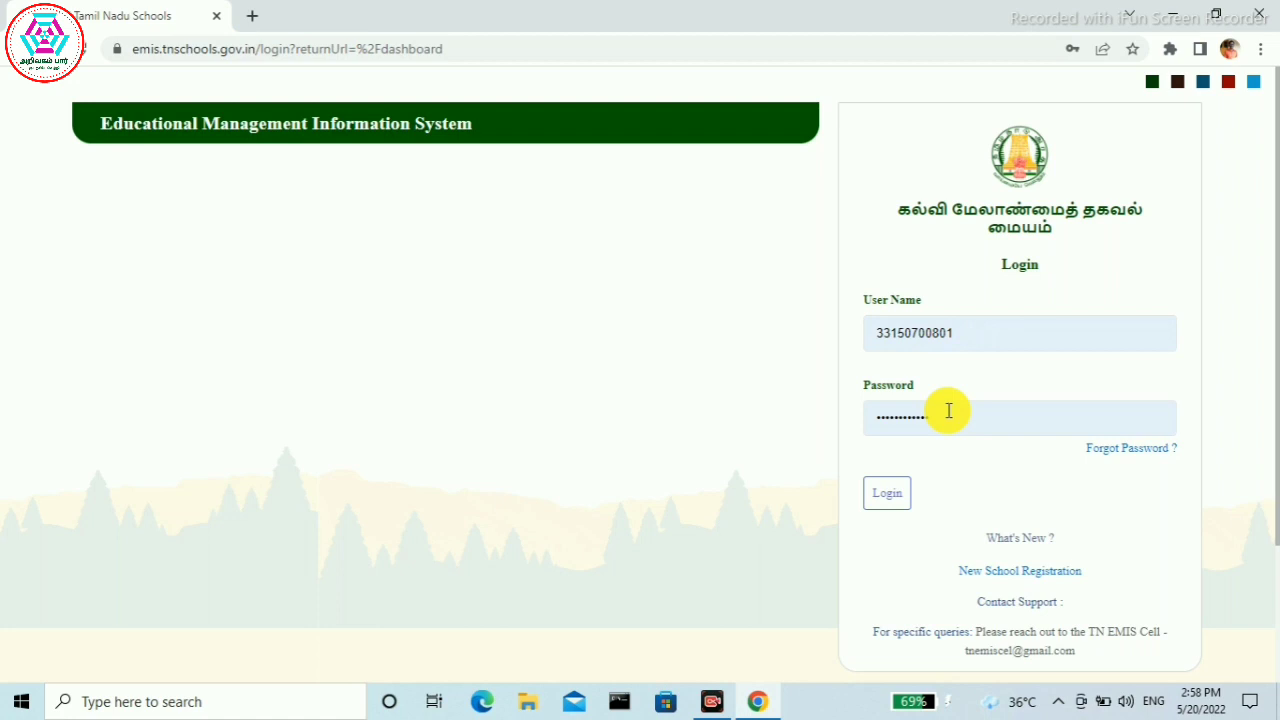
Step: Log in with the prefilled school credentials and open the SMC Reconstitution form with the side navigation collapsed
left_click(887, 514)
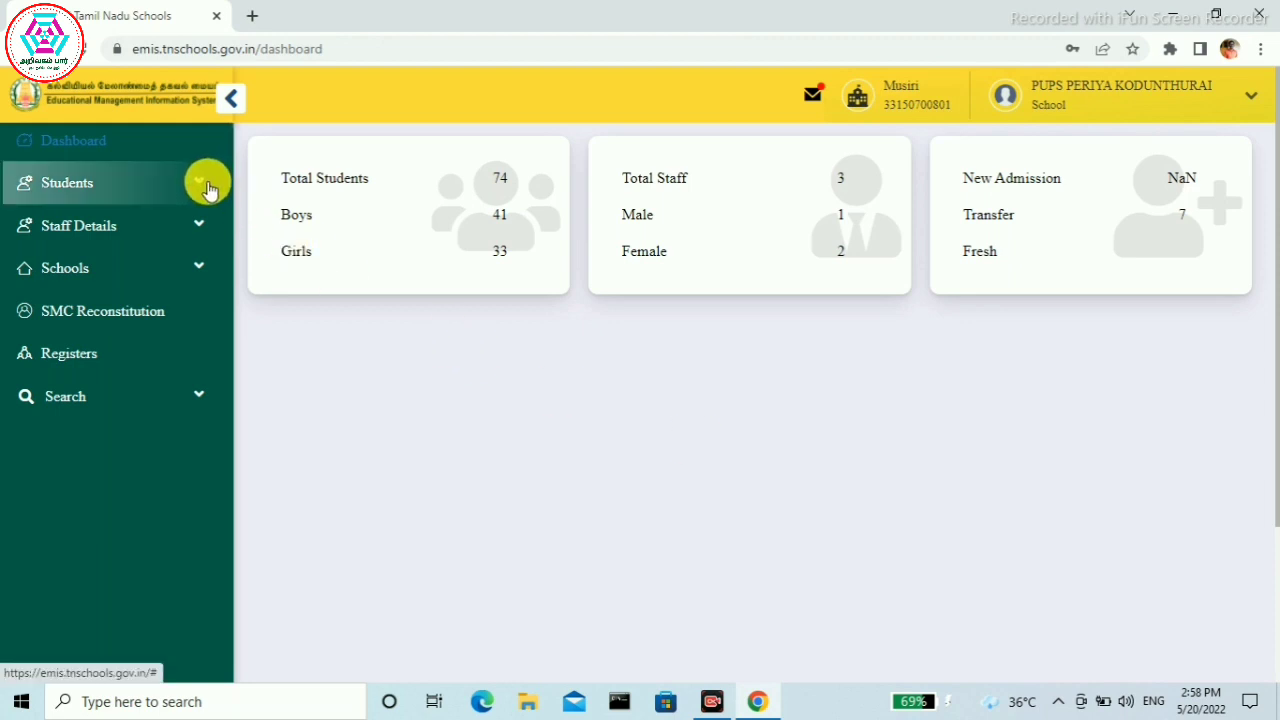
left_click(175, 309)
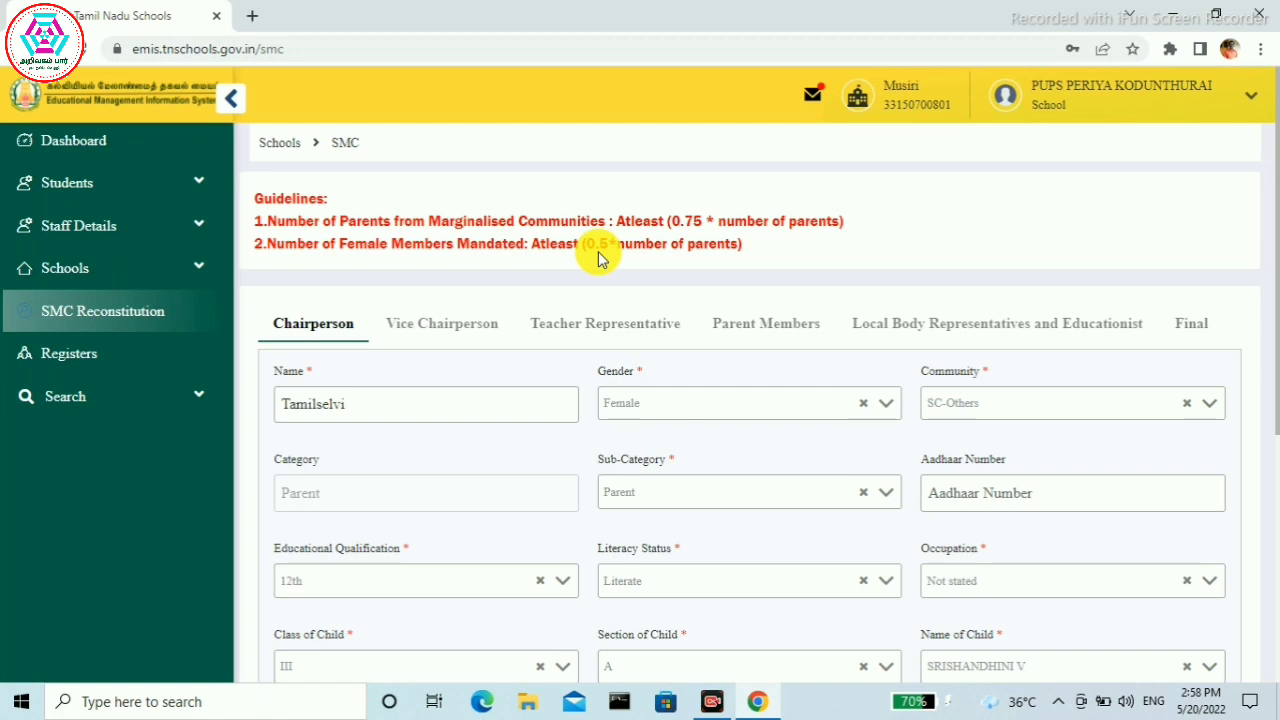
left_click(231, 102)
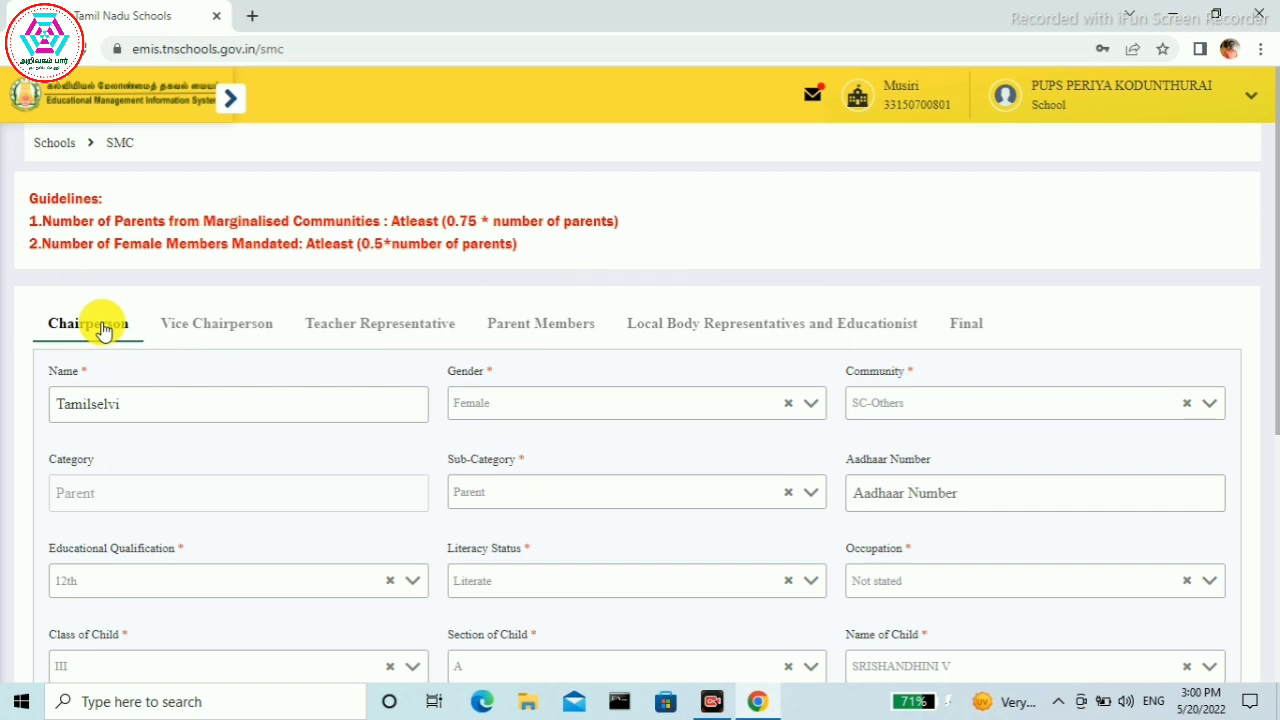
Step: Review the chairperson's name field and the available choices for gender, community and sub-category
left_click(93, 402)
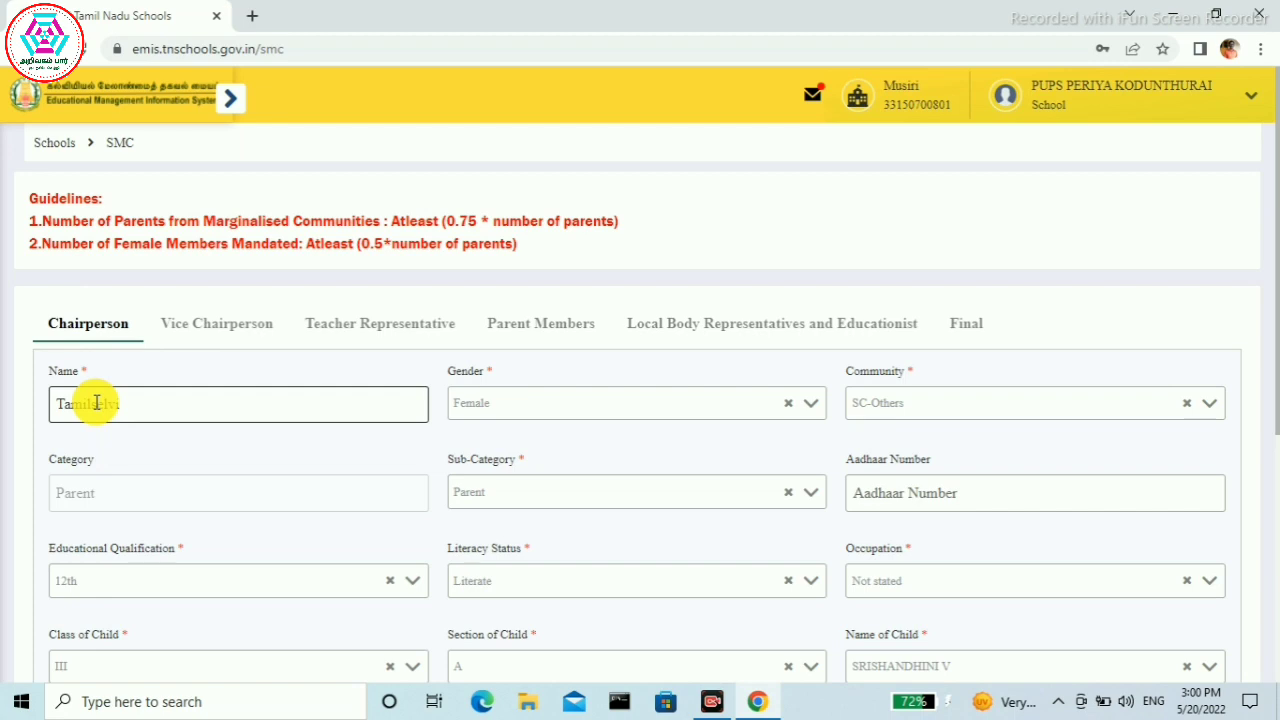
left_click(551, 414)
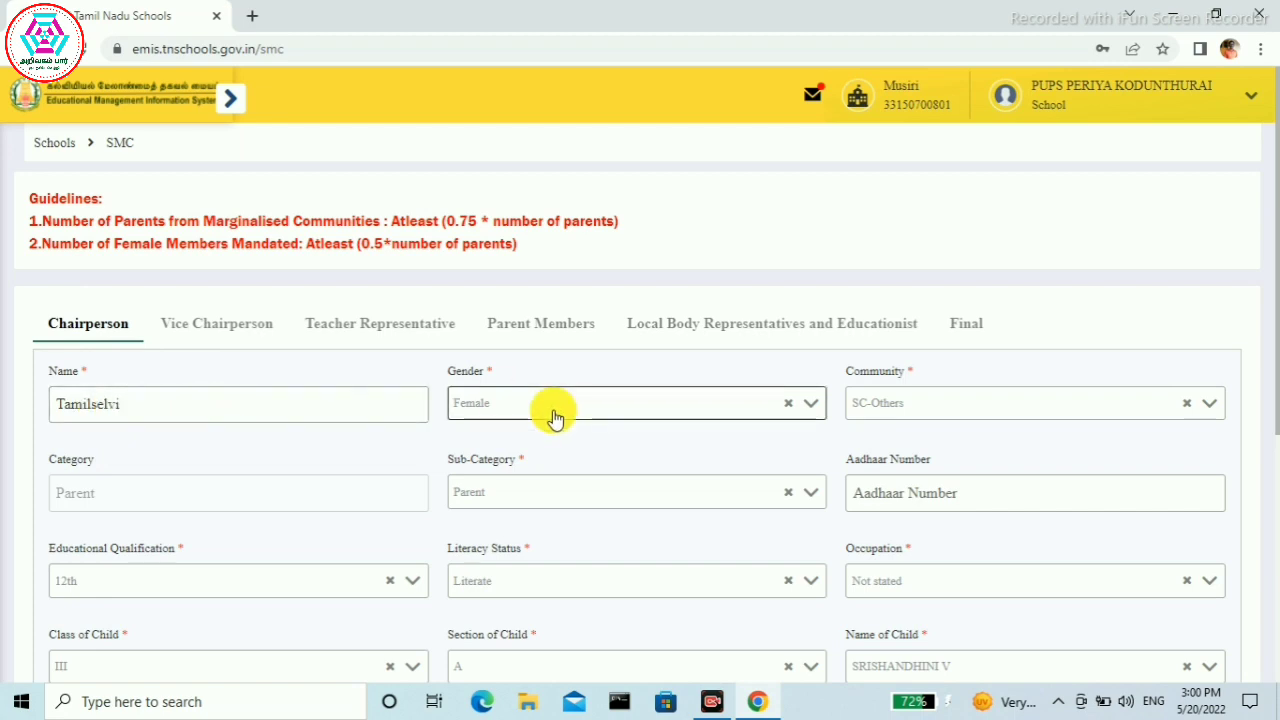
left_click(814, 410)
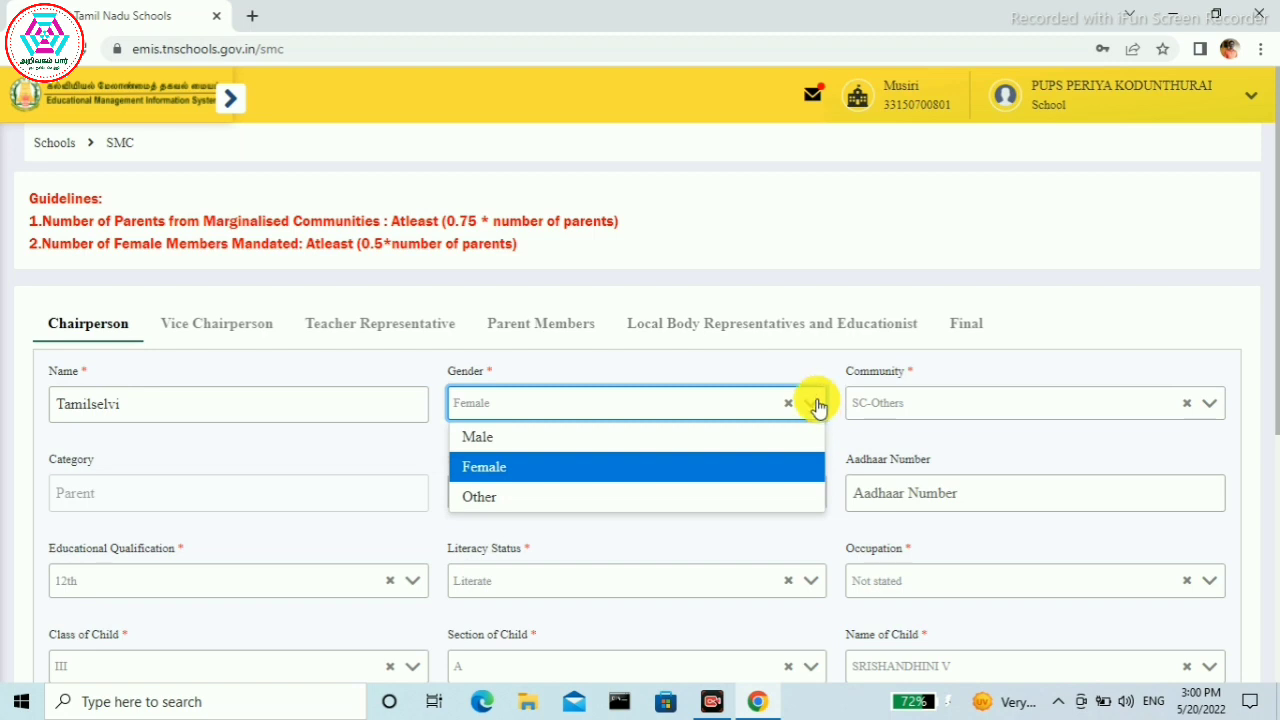
left_click(814, 376)
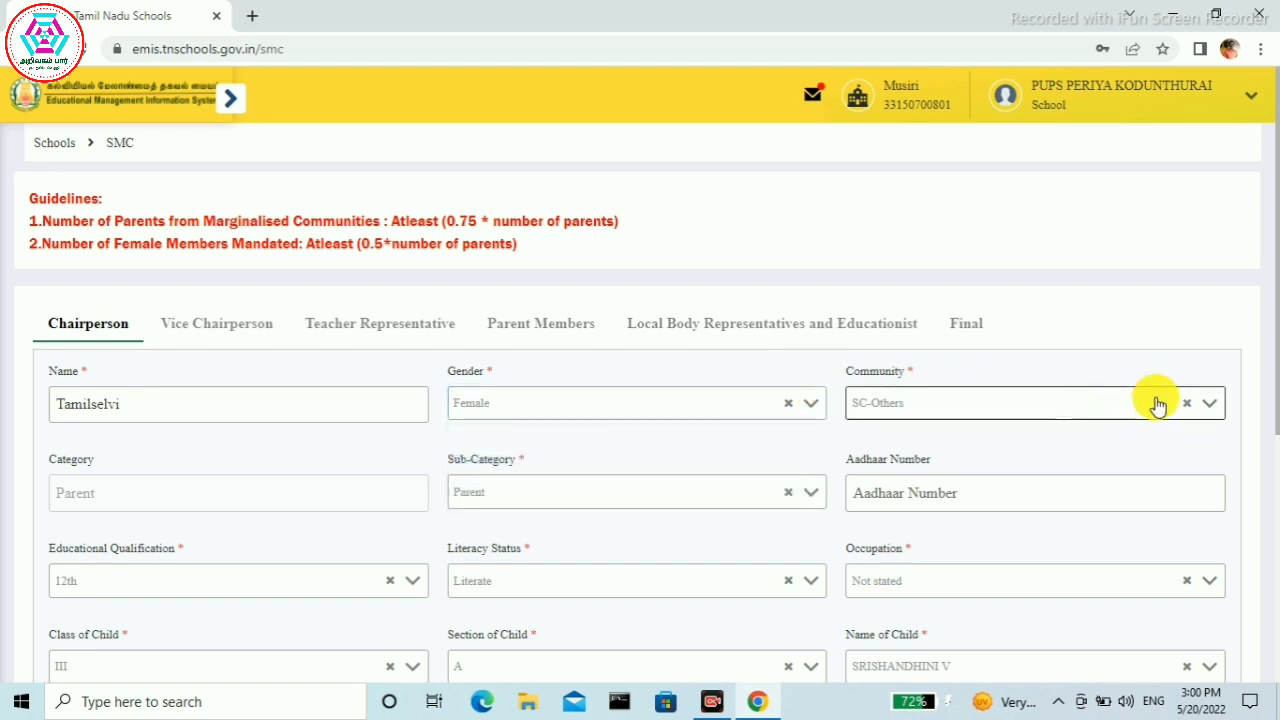
left_click(1208, 405)
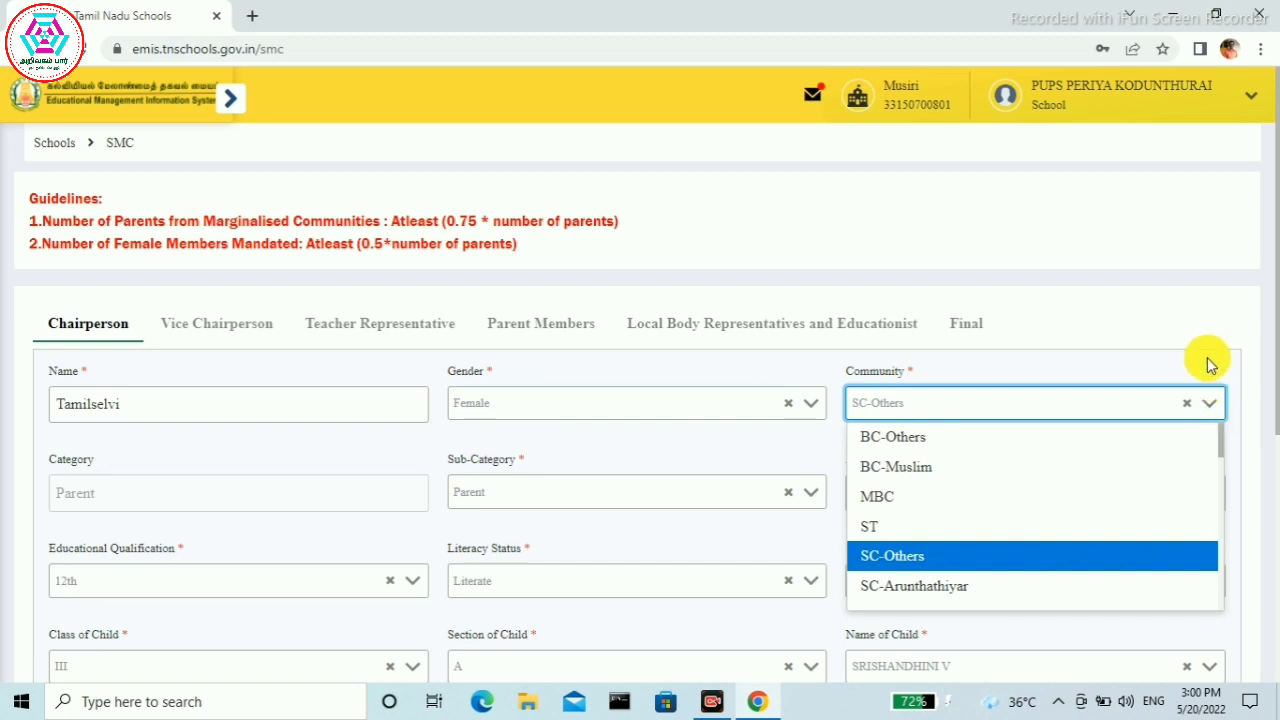
left_click(1207, 358)
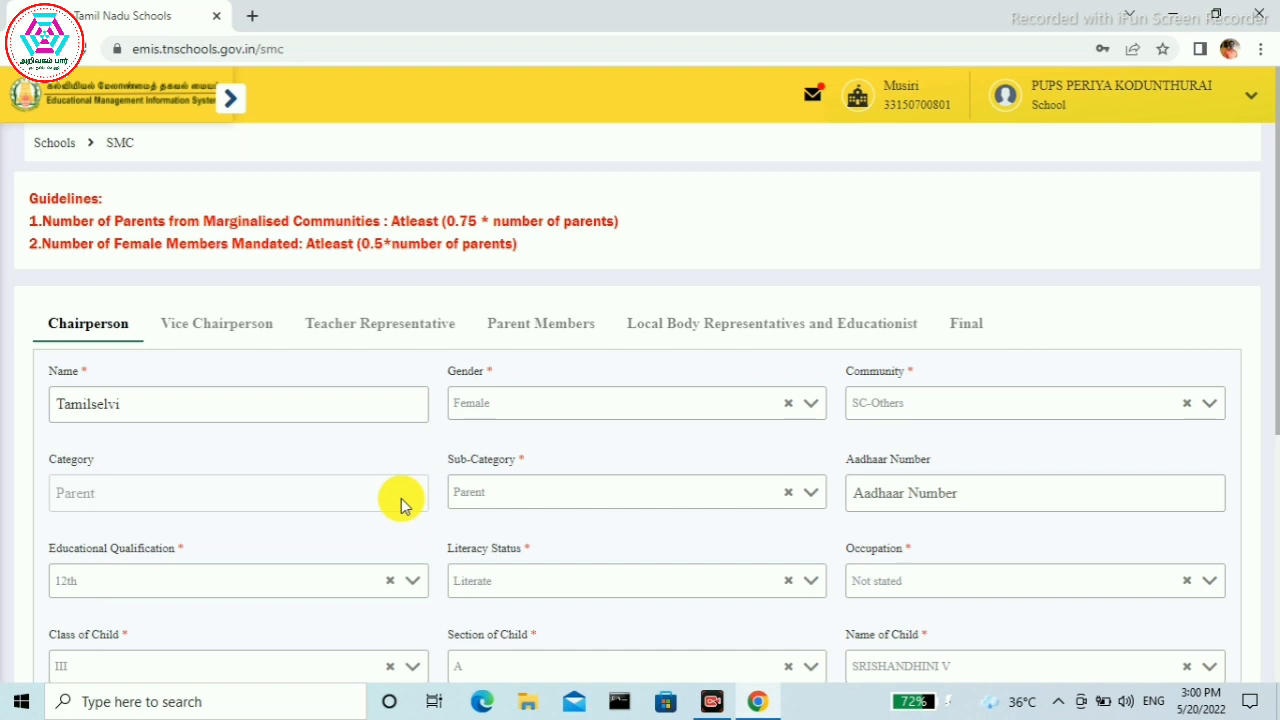
left_click(812, 494)
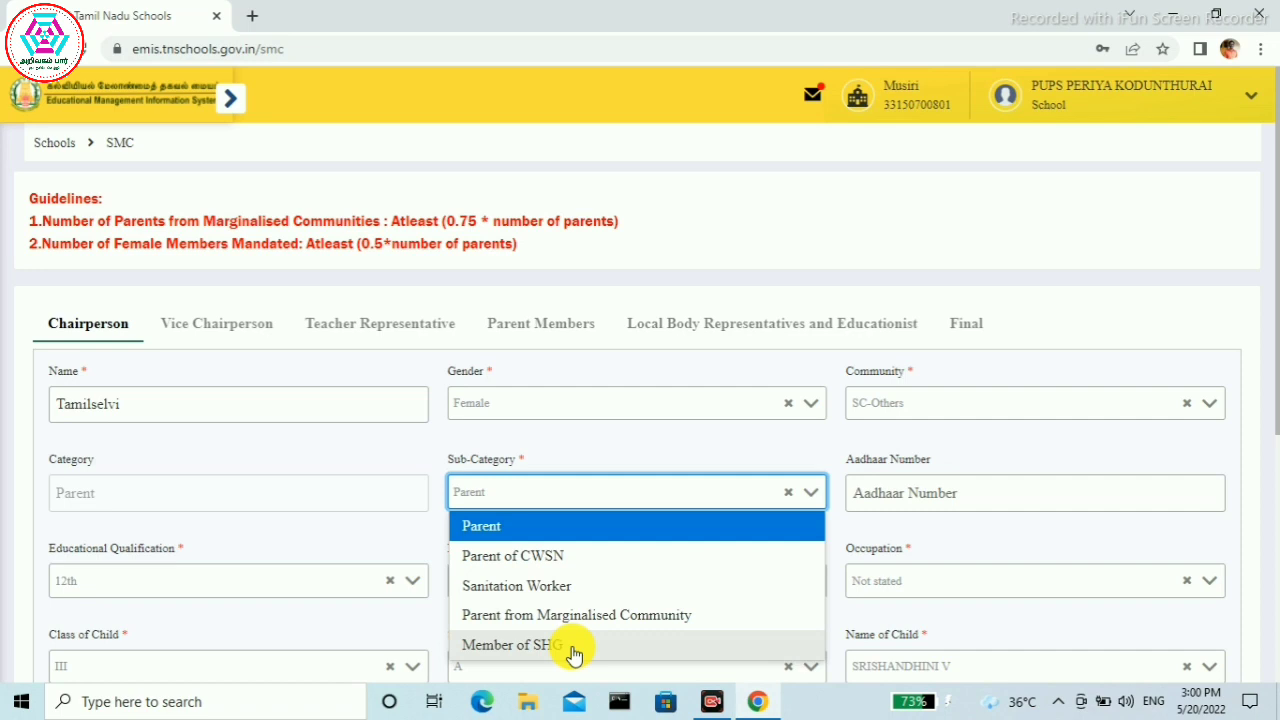
left_click(810, 493)
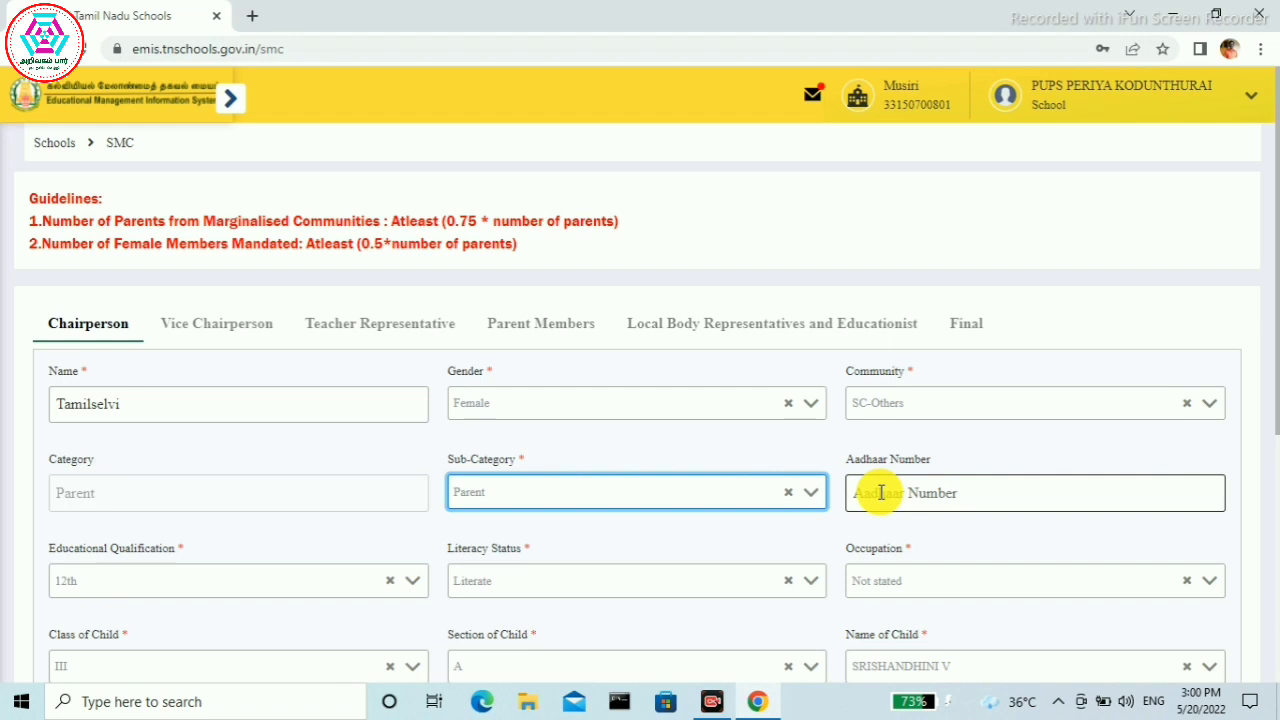
Step: Review the available choices for the chairperson's educational qualification, literacy status and occupation
left_click(412, 582)
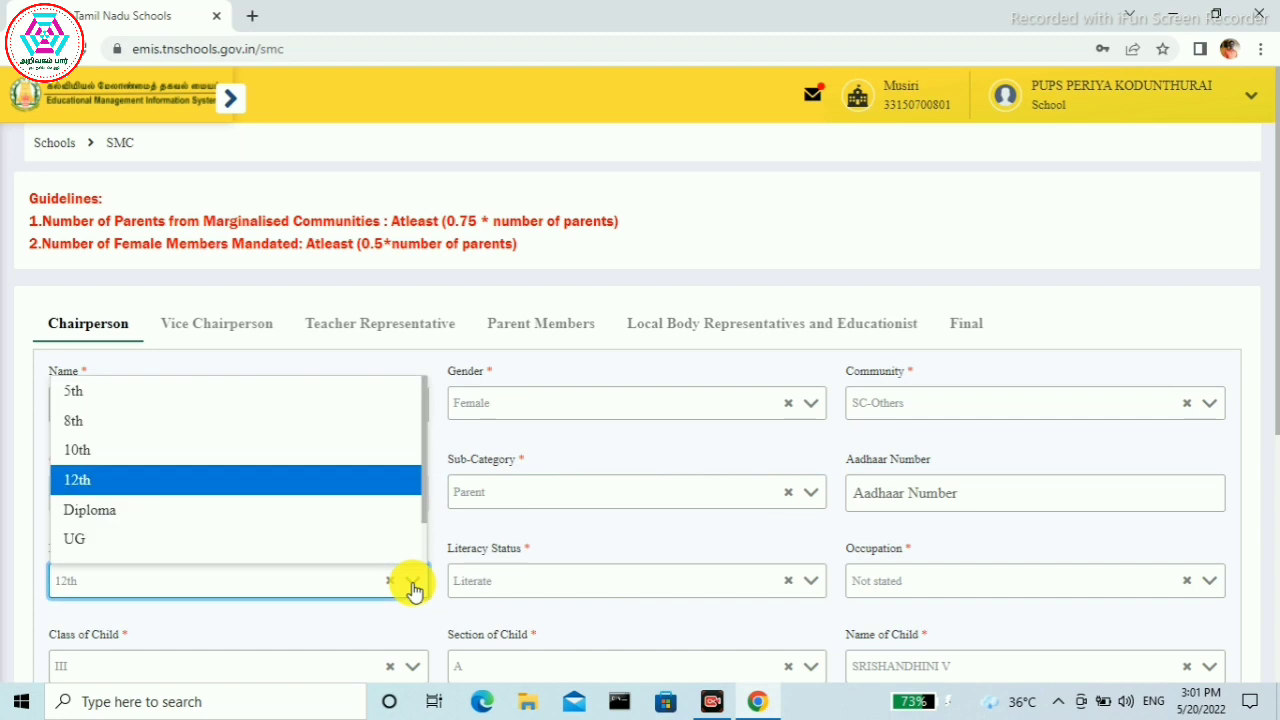
left_click(413, 585)
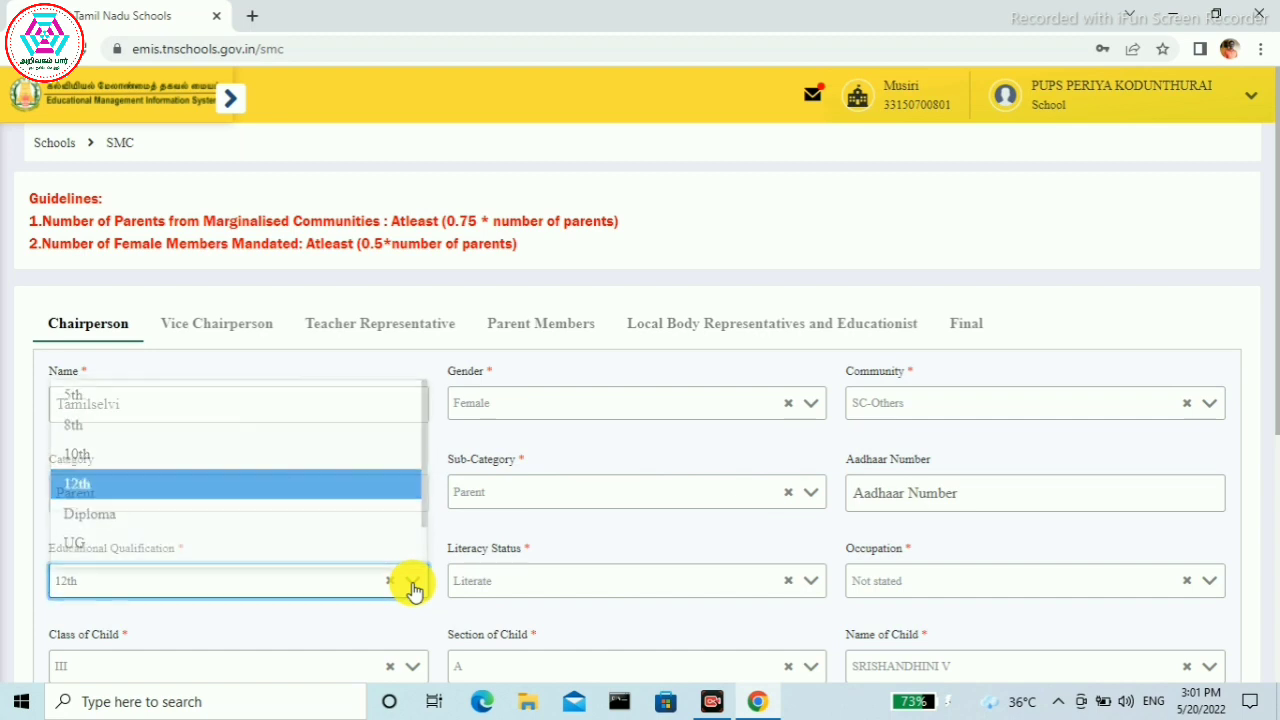
left_click(810, 584)
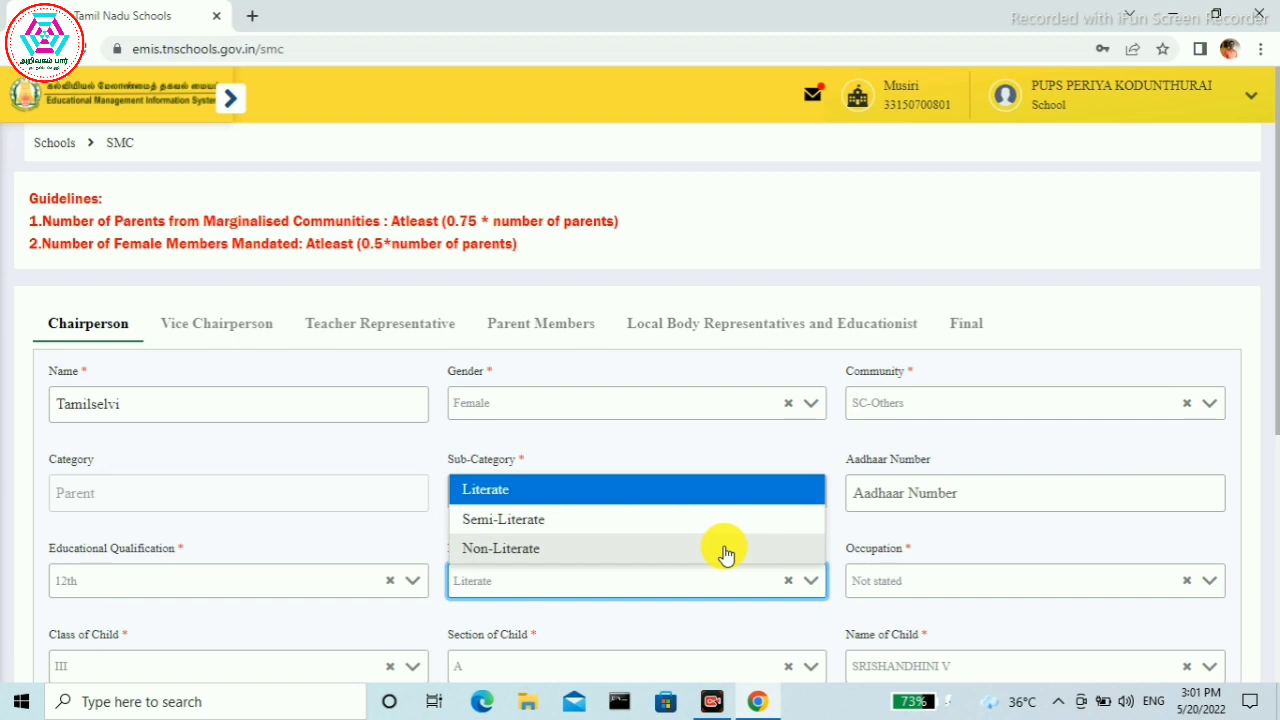
left_click(814, 582)
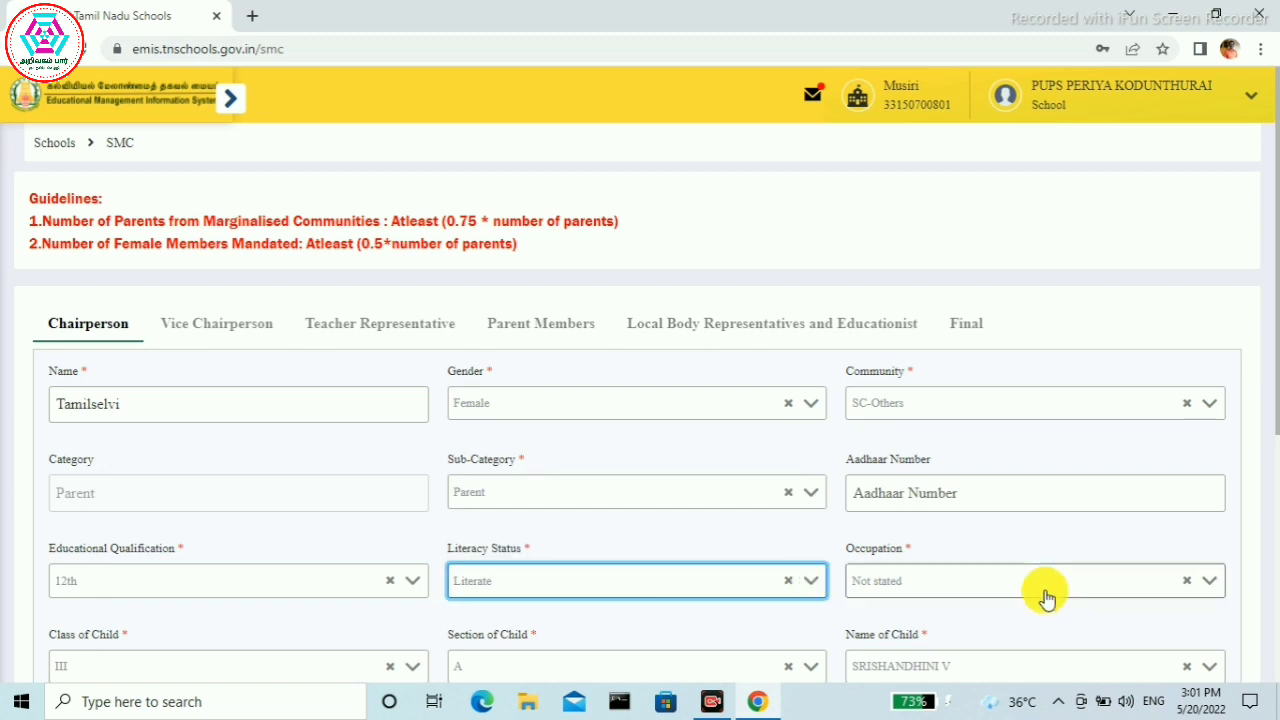
left_click(1210, 585)
left_click(1210, 585)
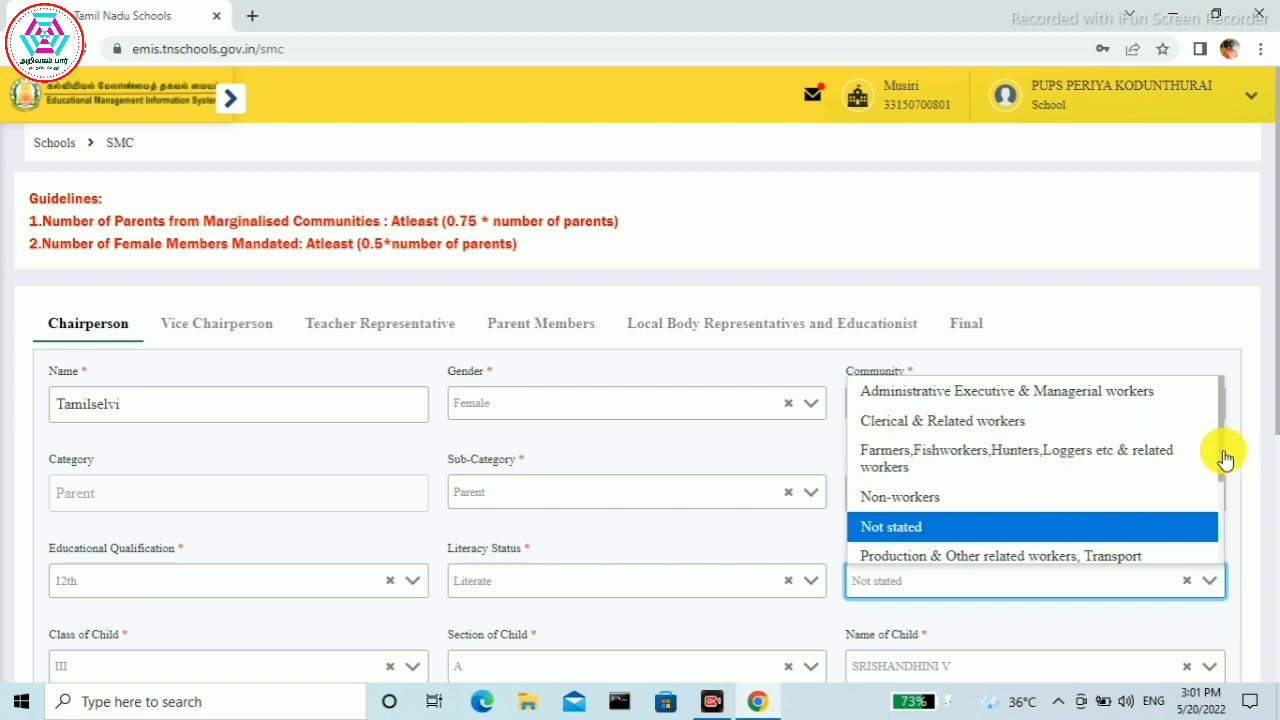
mouse_move(1225, 458)
left_mouse_down()
mouse_move(1214, 543)
mouse_move(1220, 471)
left_mouse_up()
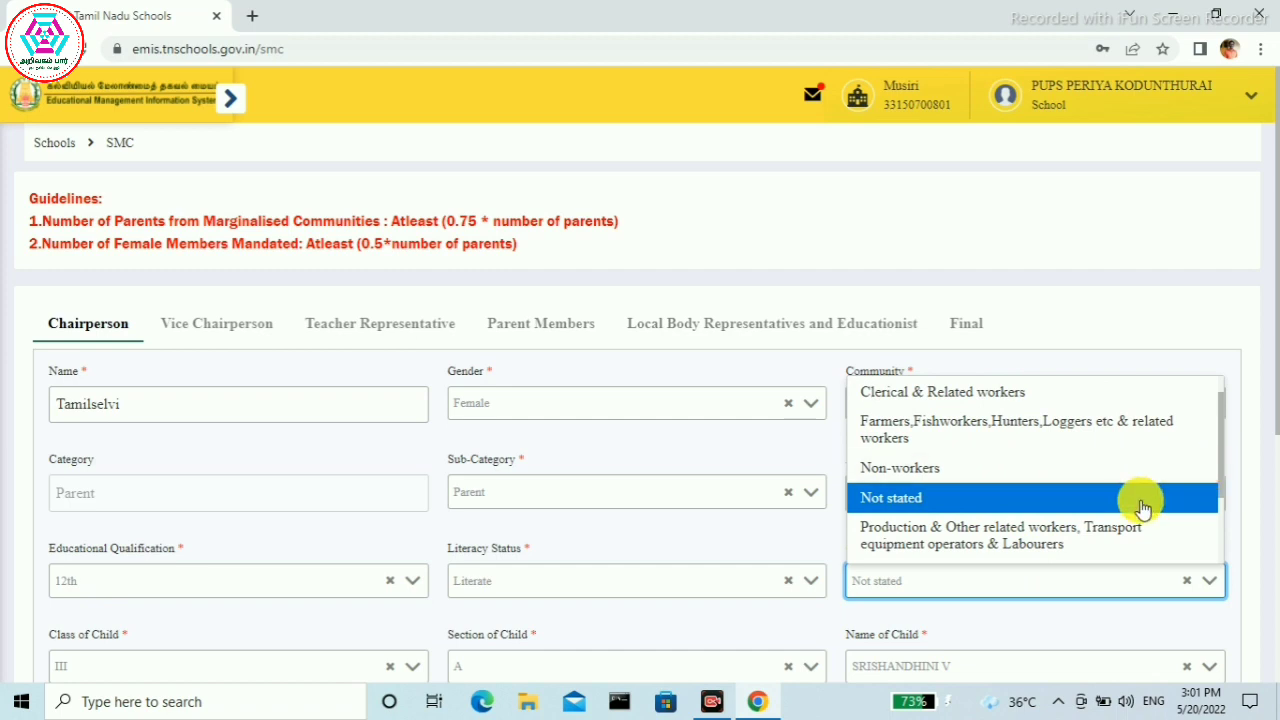
left_click(1233, 477)
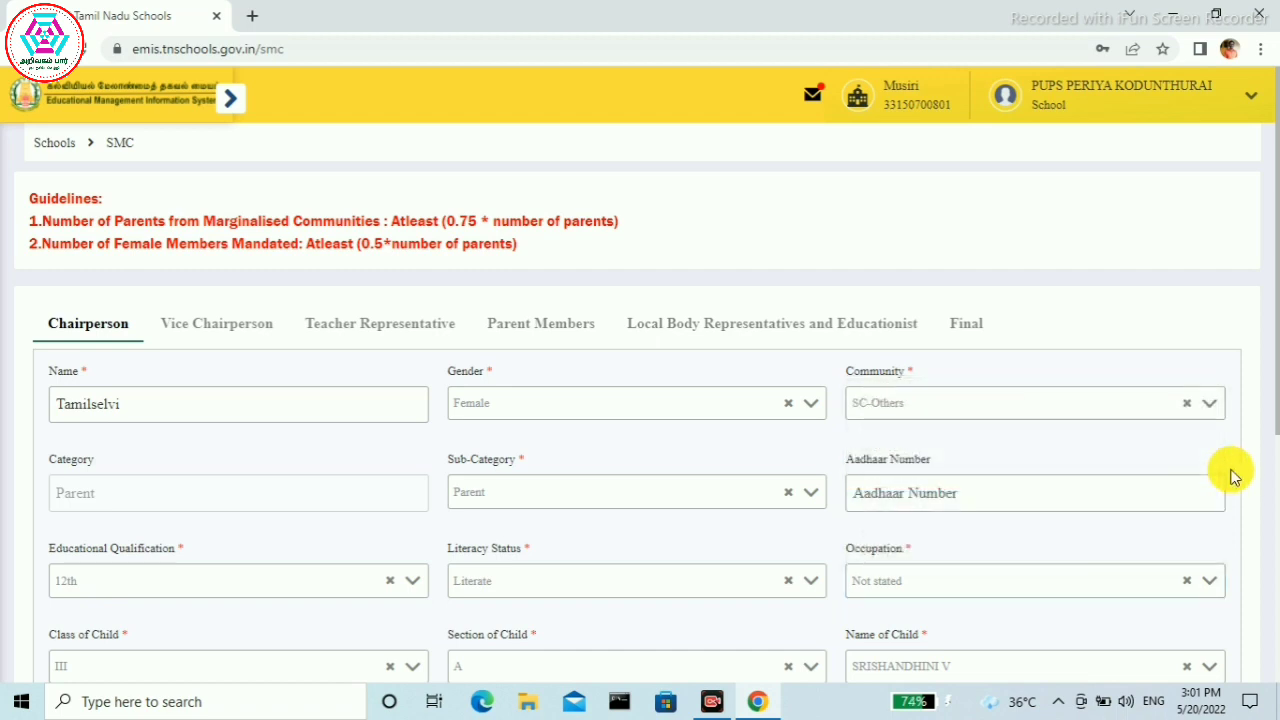
Step: Review the available choices for the class and section of the chairperson's child
left_click_drag(1268, 371, 1268, 640)
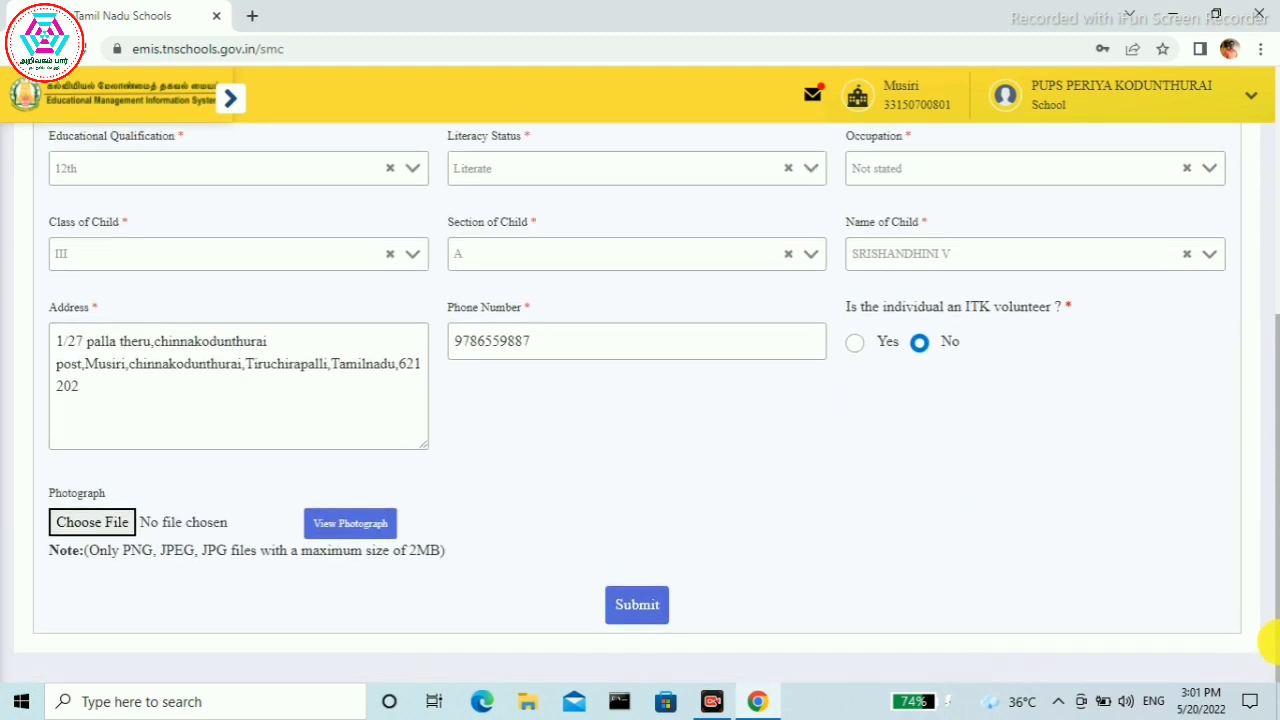
left_click(408, 260)
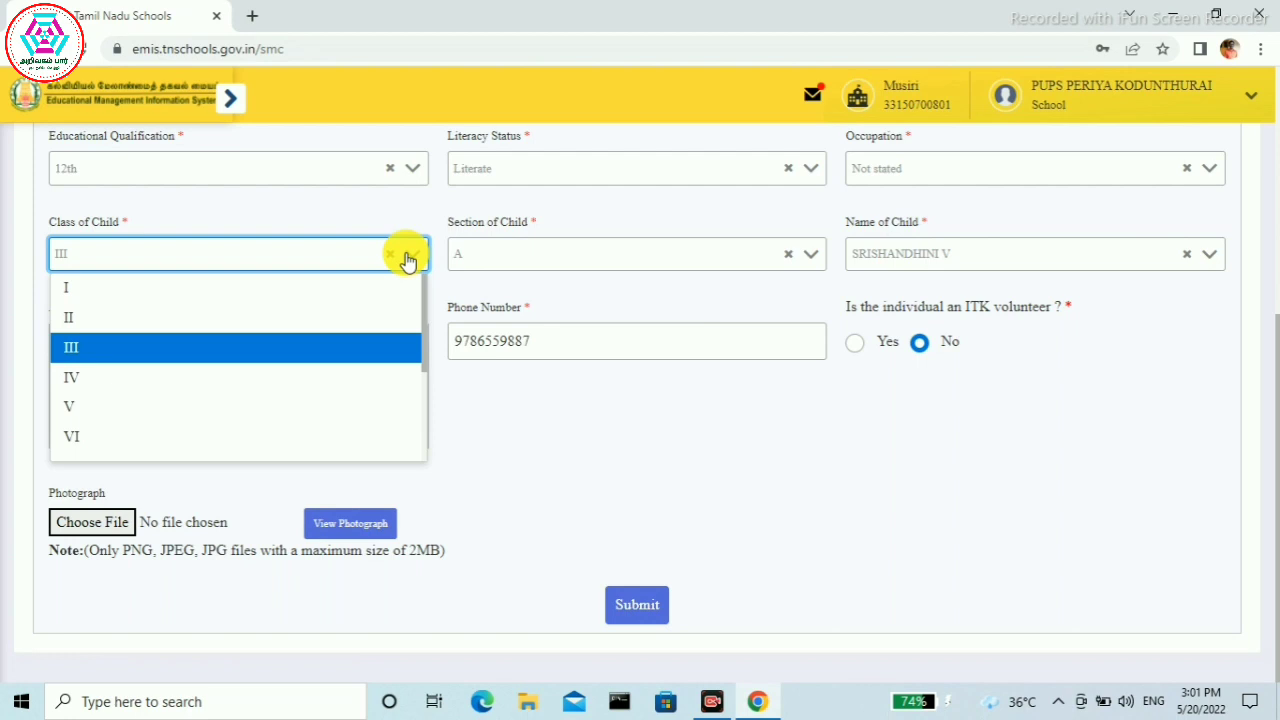
left_click(408, 257)
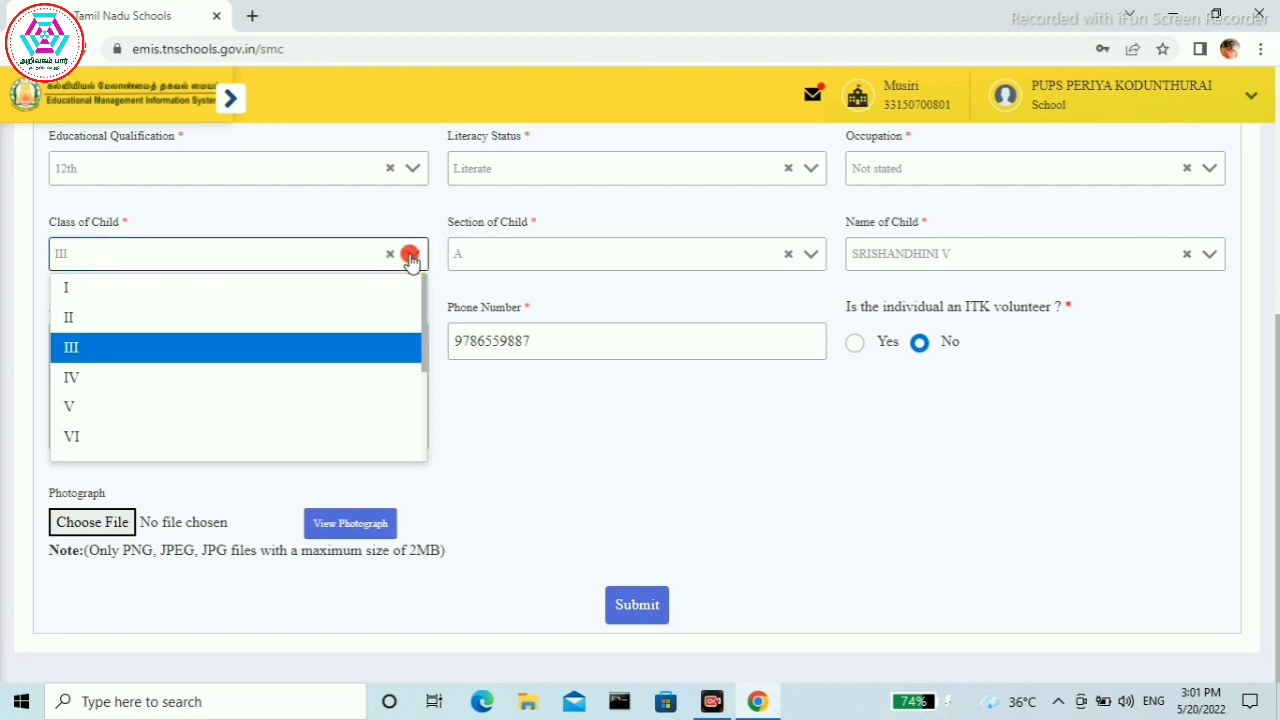
left_click(811, 256)
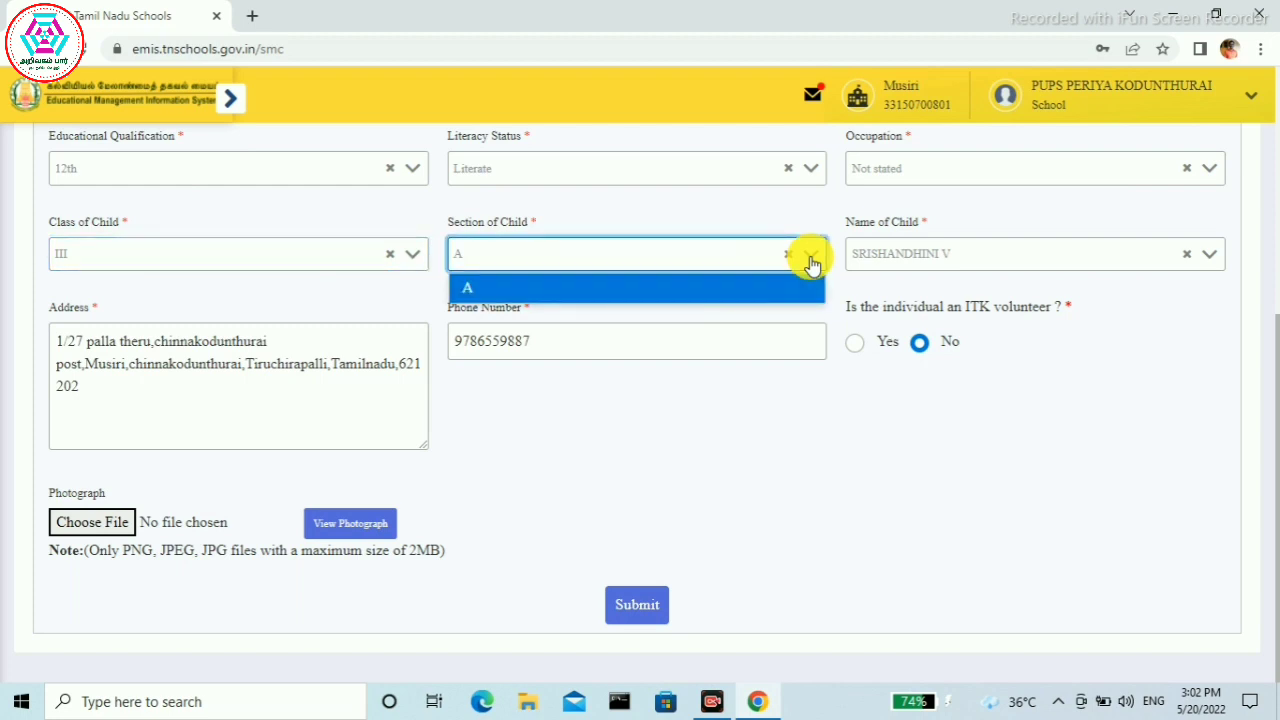
left_click(811, 258)
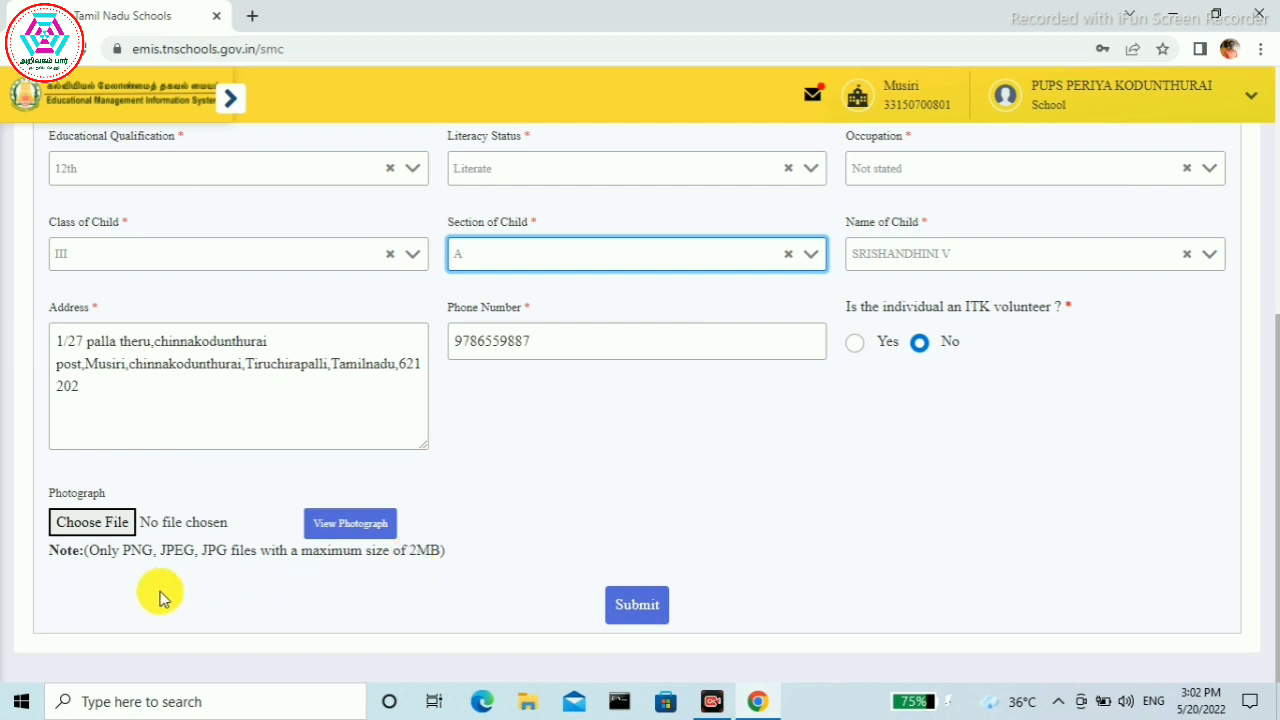
Step: Attach the chairperson's JPEG portrait from the Desktop photo folder as the form's photograph
left_click(100, 528)
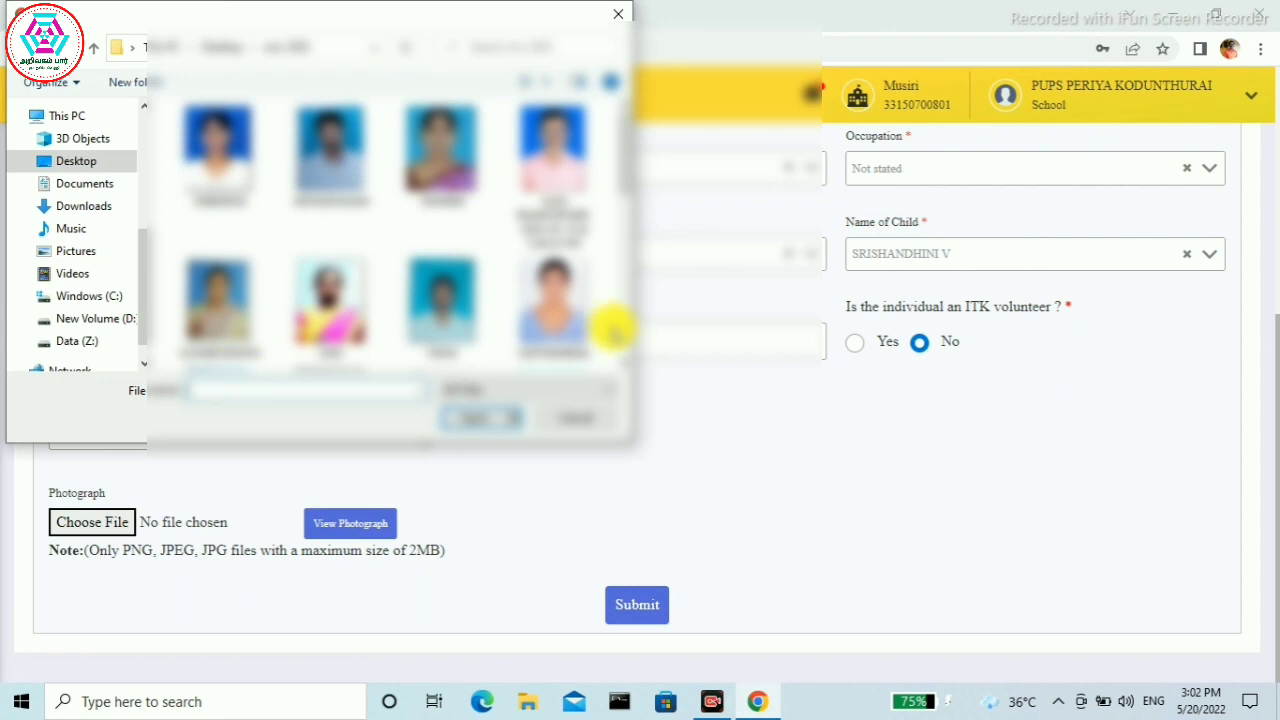
scroll(625, 340, "down", 1)
scroll(625, 340, "down", 2)
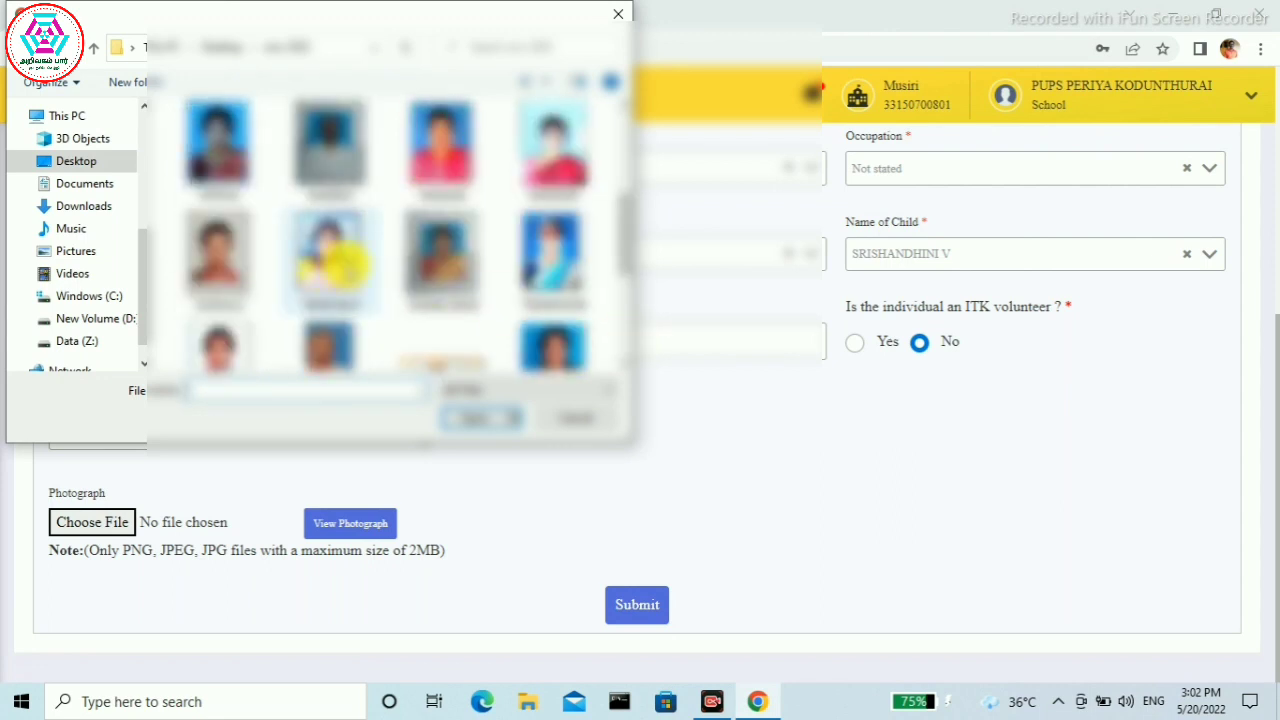
left_click(315, 256)
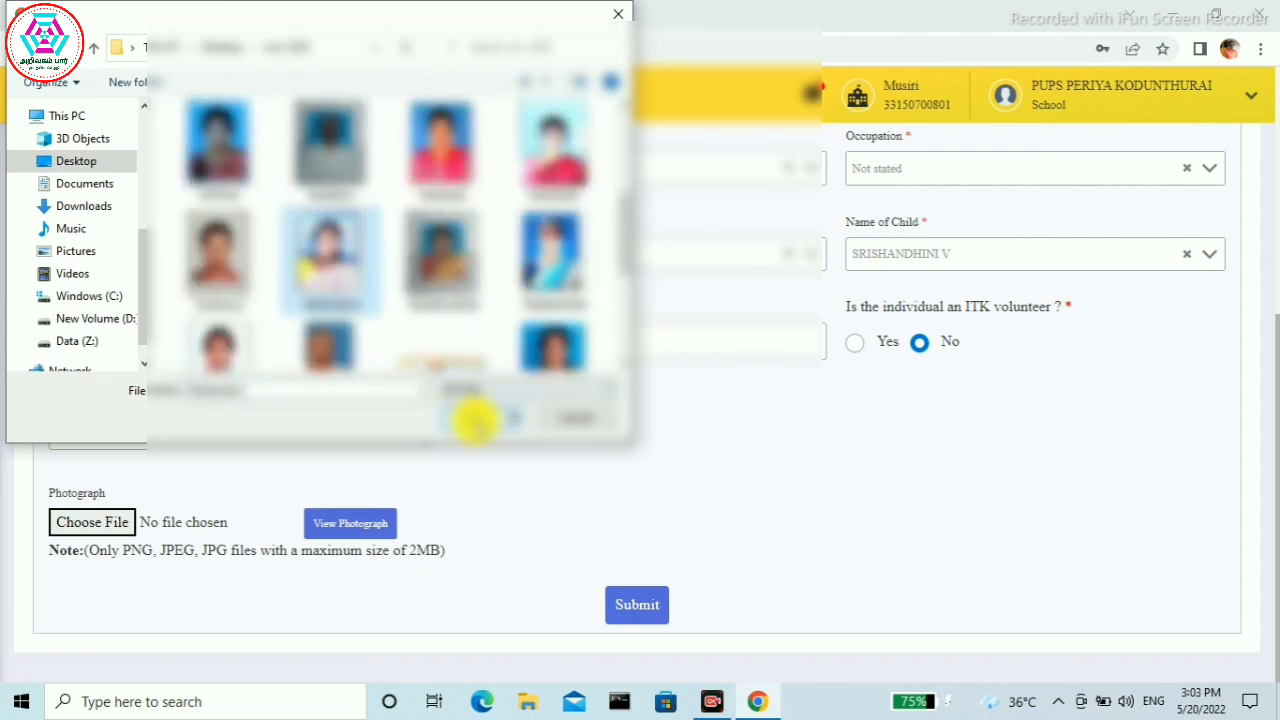
left_click(476, 418)
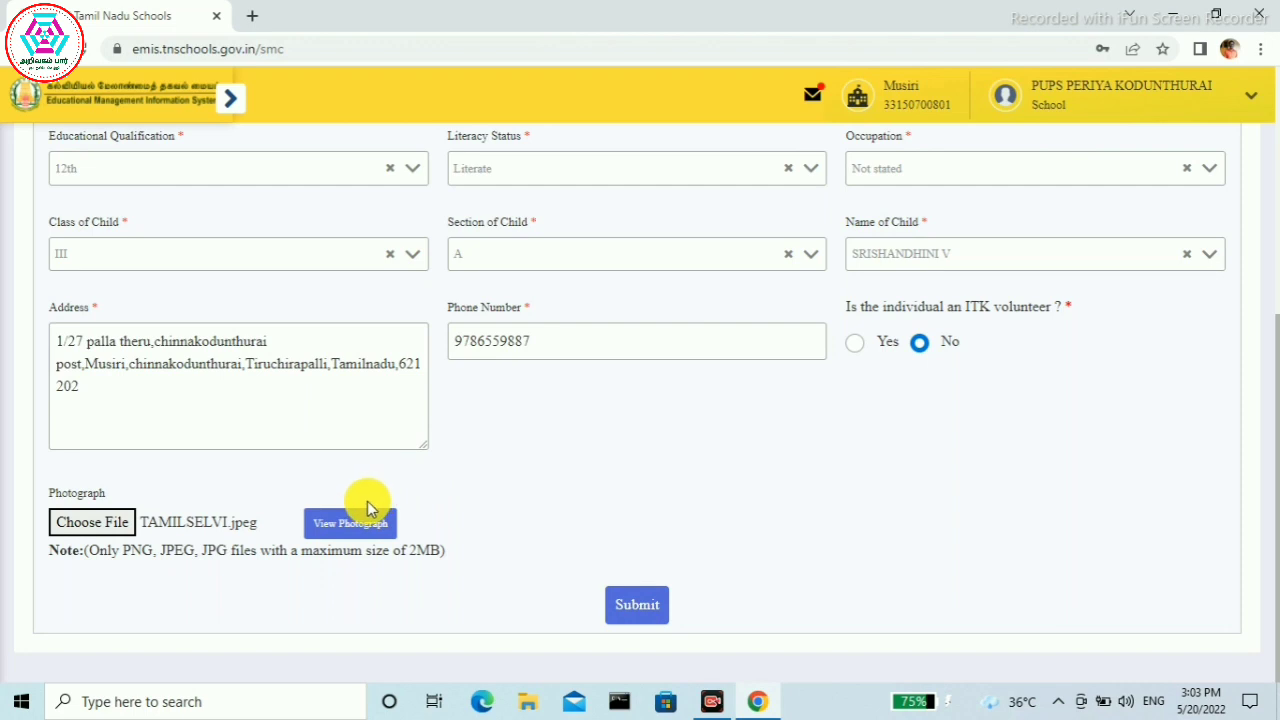
Step: Preview the chairperson's photograph, close the preview and leave the side navigation collapsed
left_click(350, 528)
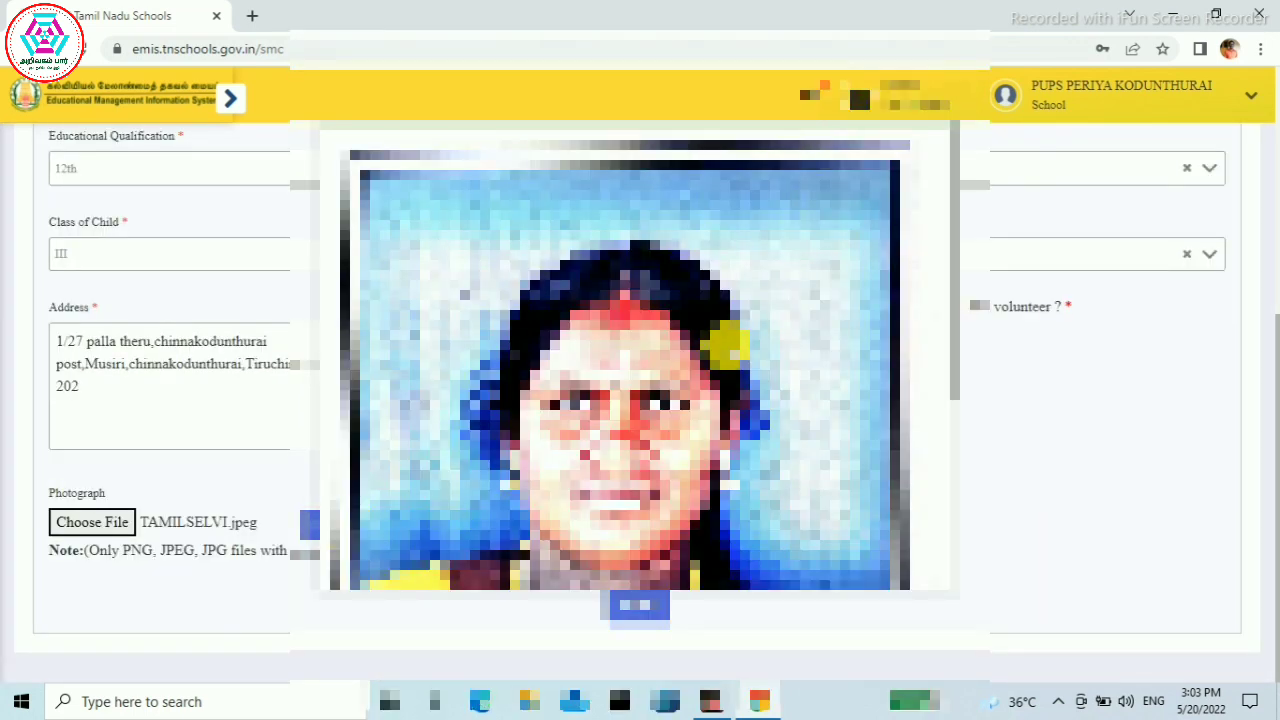
left_click(229, 100)
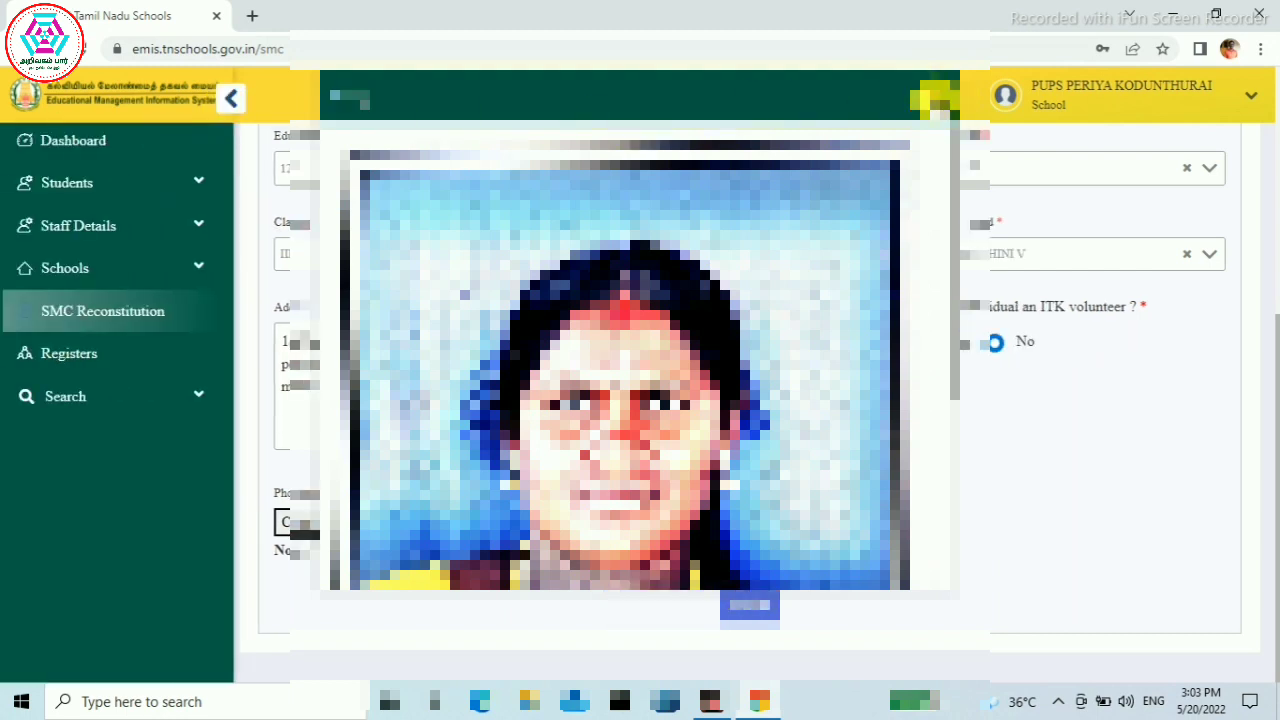
left_click(935, 97)
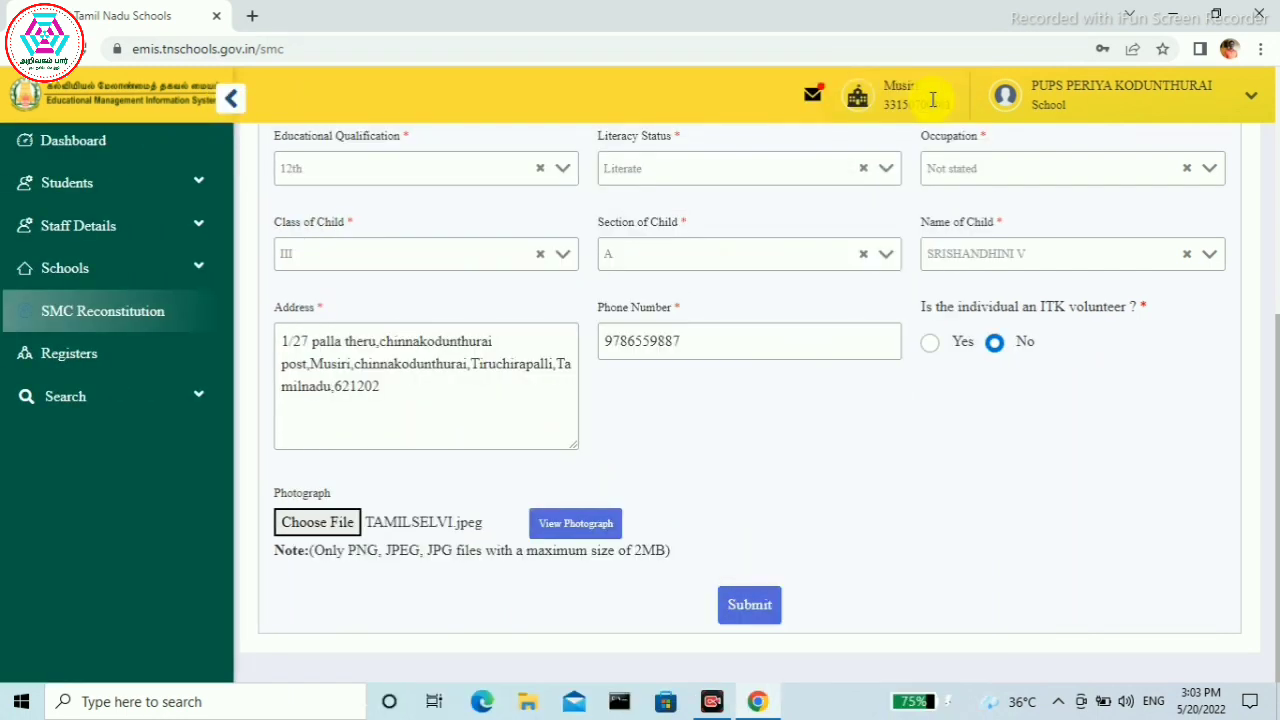
left_click(231, 104)
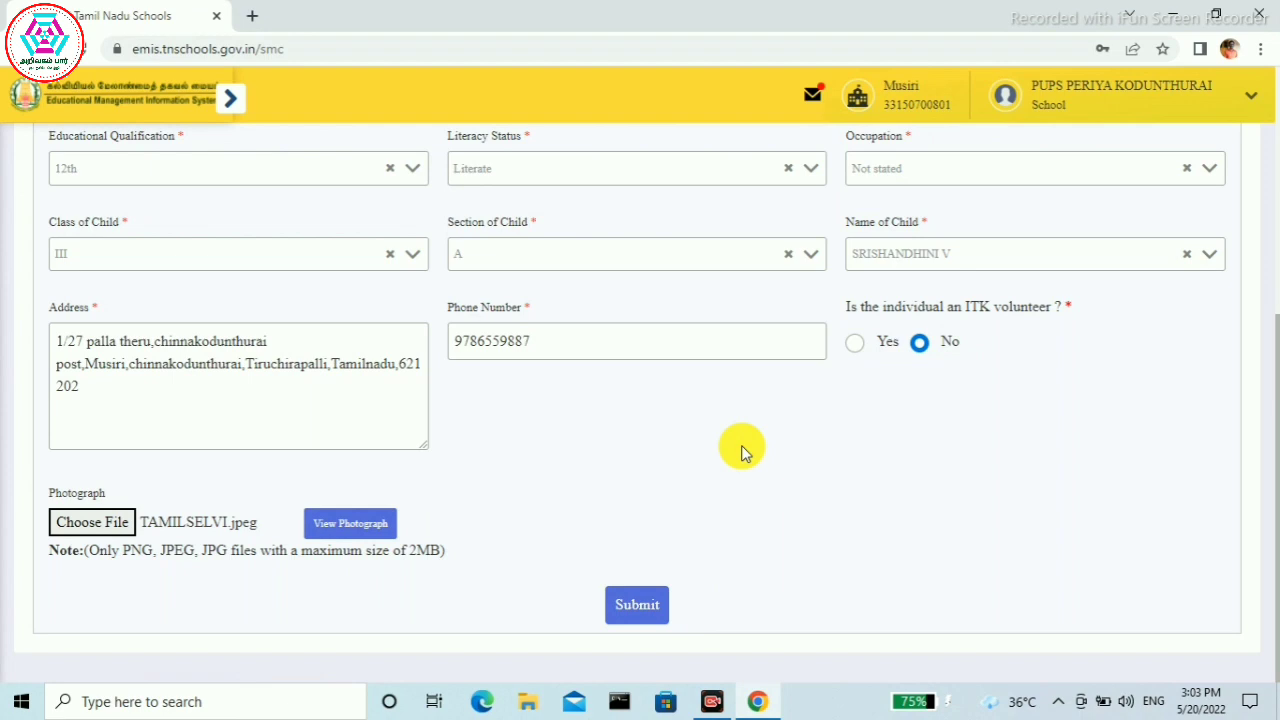
Step: Submit the chairperson's details and continue to the vice chairperson's form
left_click(637, 608)
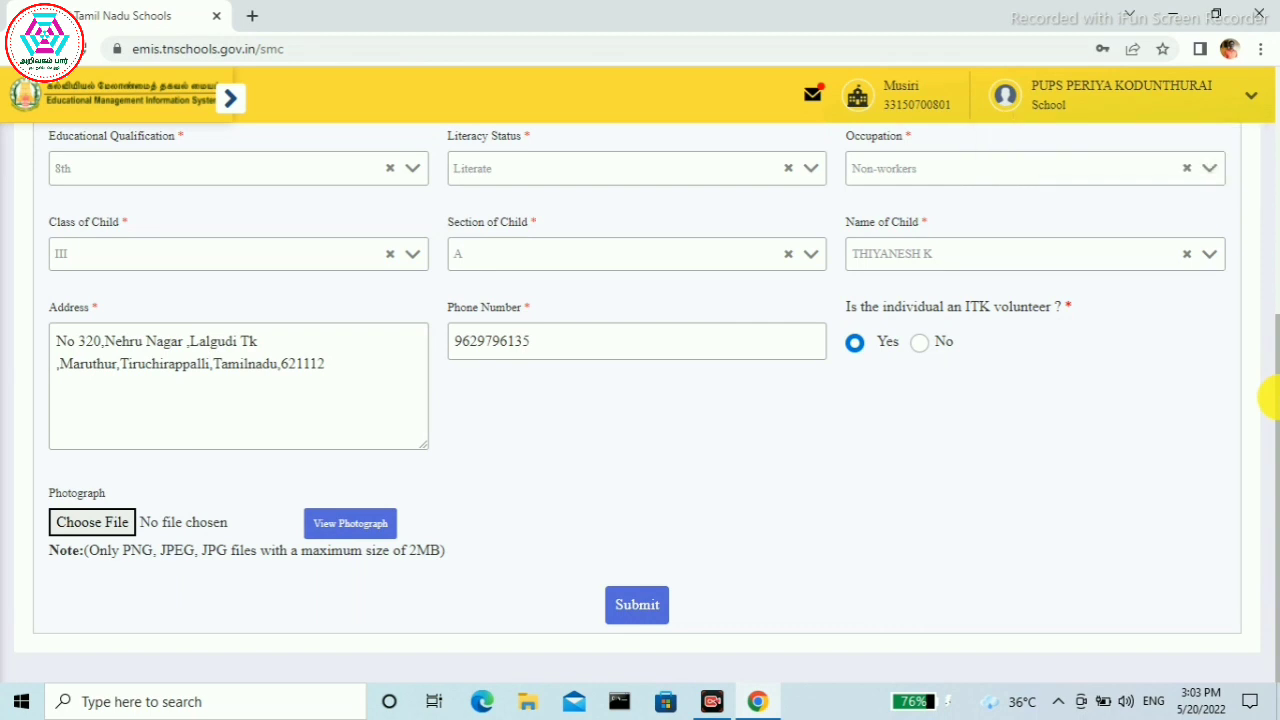
left_click_drag(1268, 398, 1276, 165)
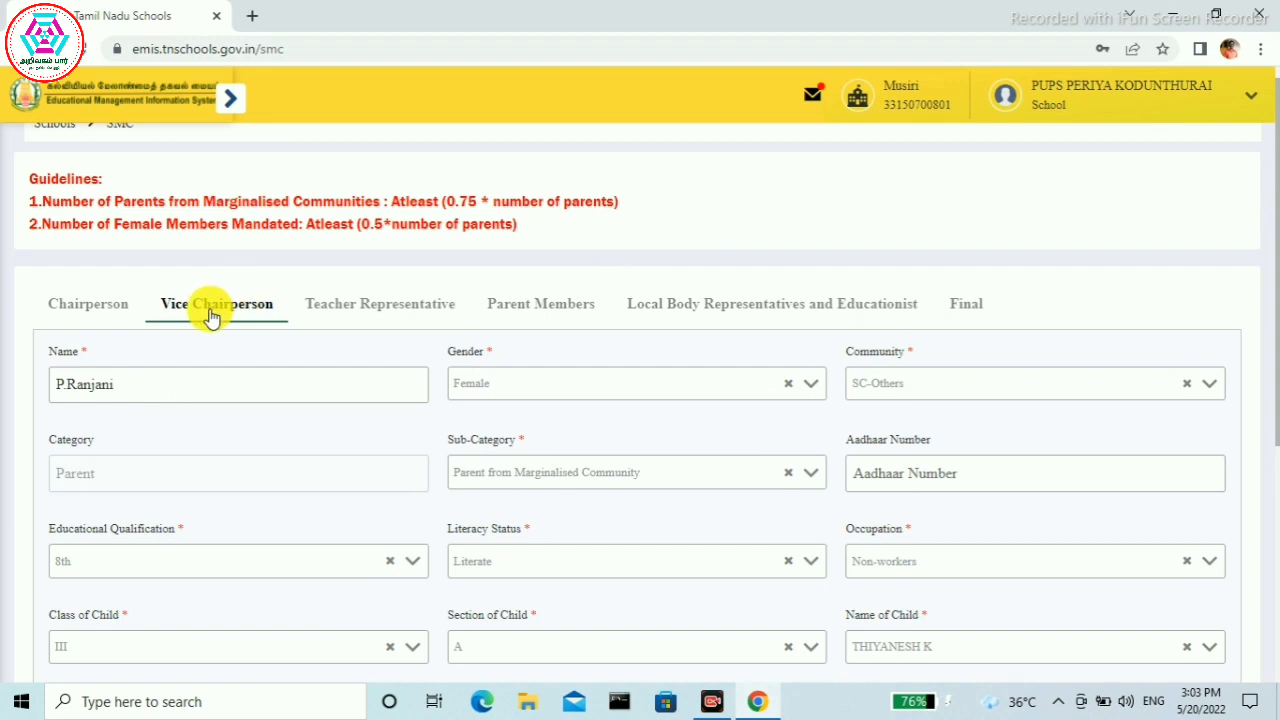
left_click(90, 368)
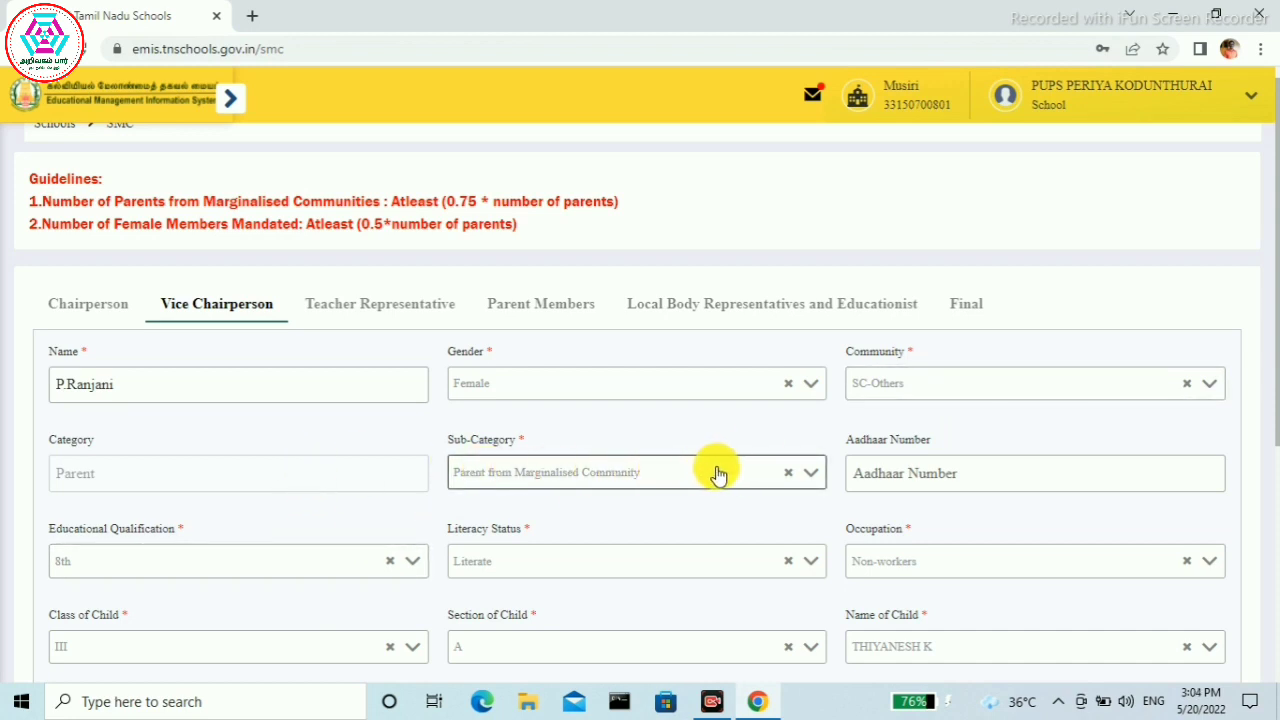
Step: Review the available choices for the vice chairperson's sub-category and occupation, leaving both selections as they are
left_click(817, 480)
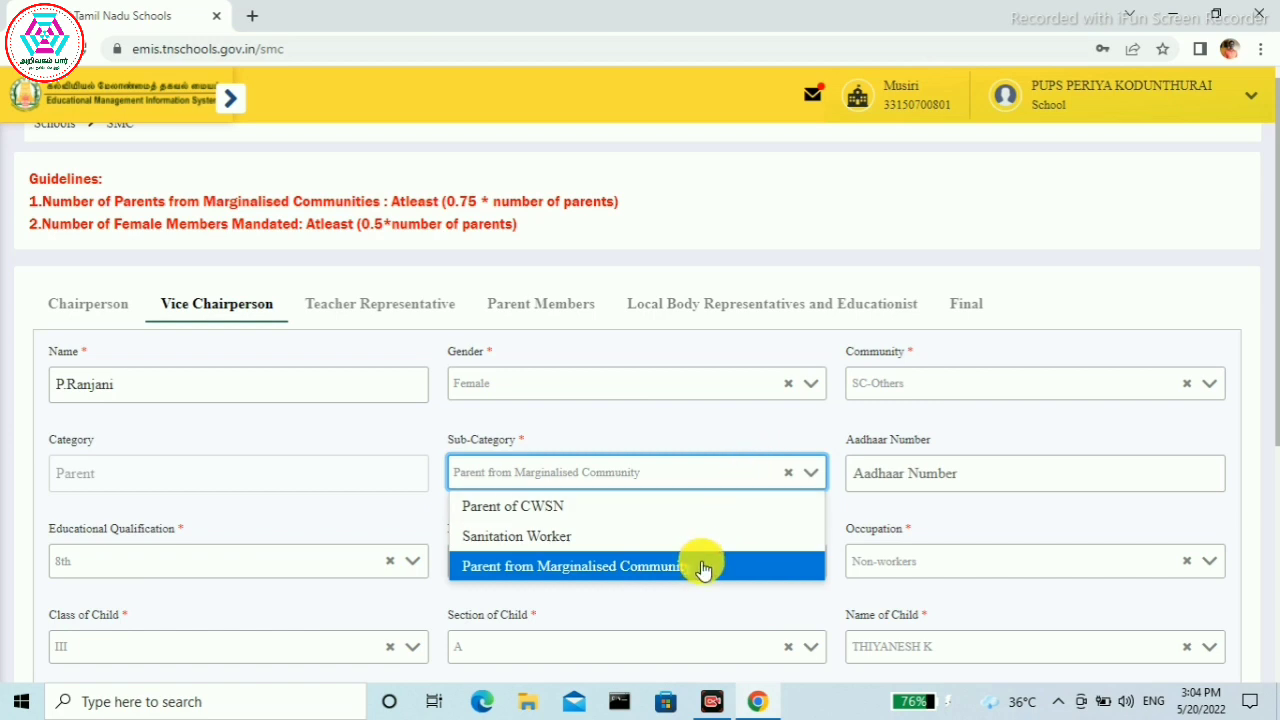
left_click(755, 440)
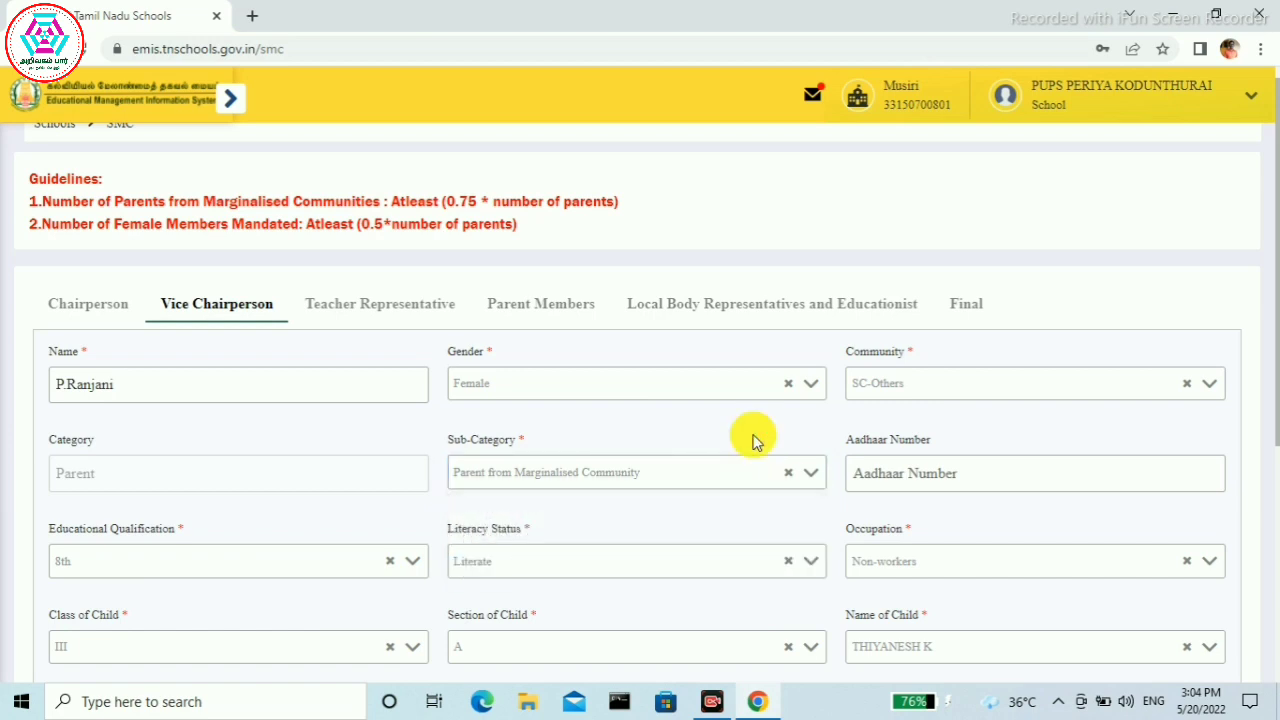
left_click(937, 481)
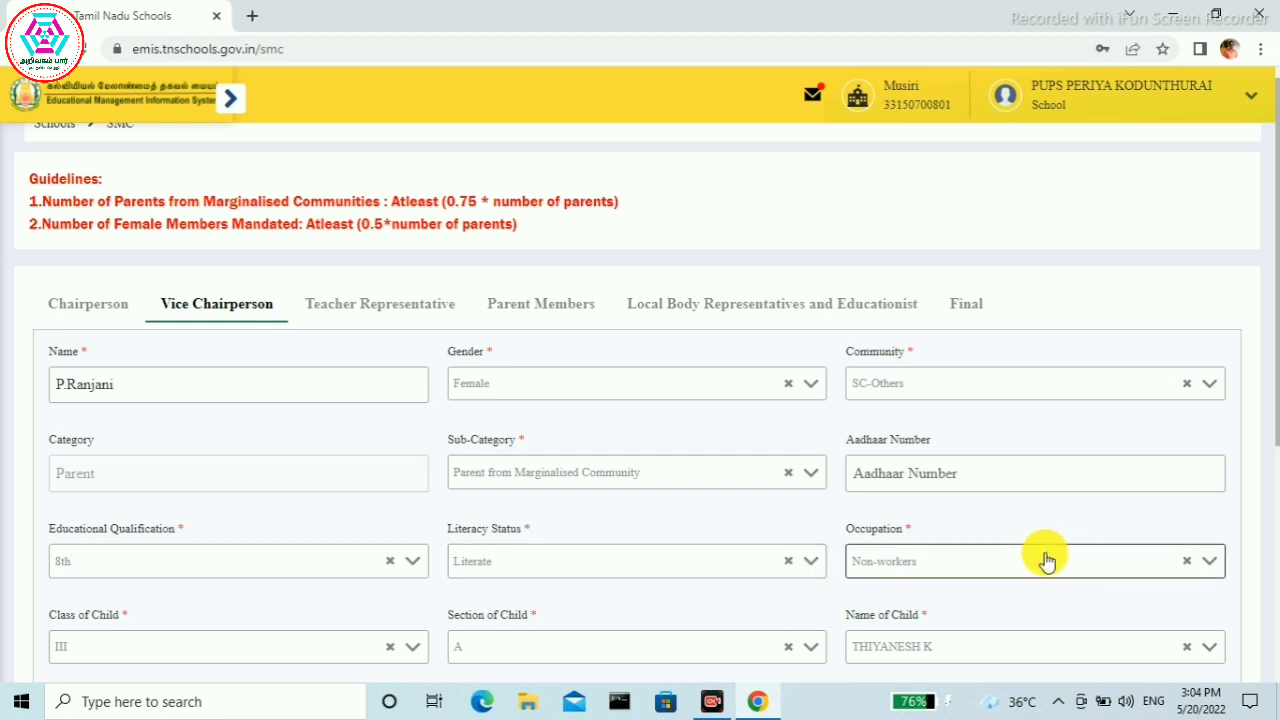
left_click(1207, 570)
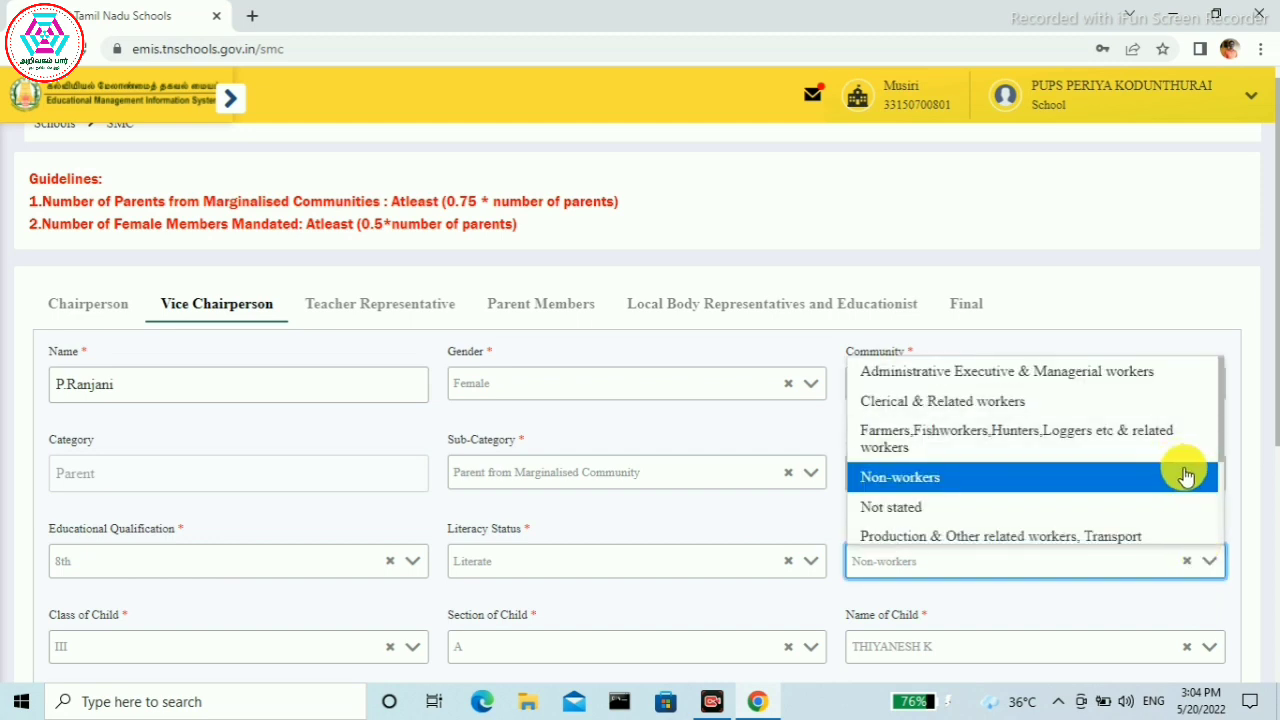
left_click(1233, 480)
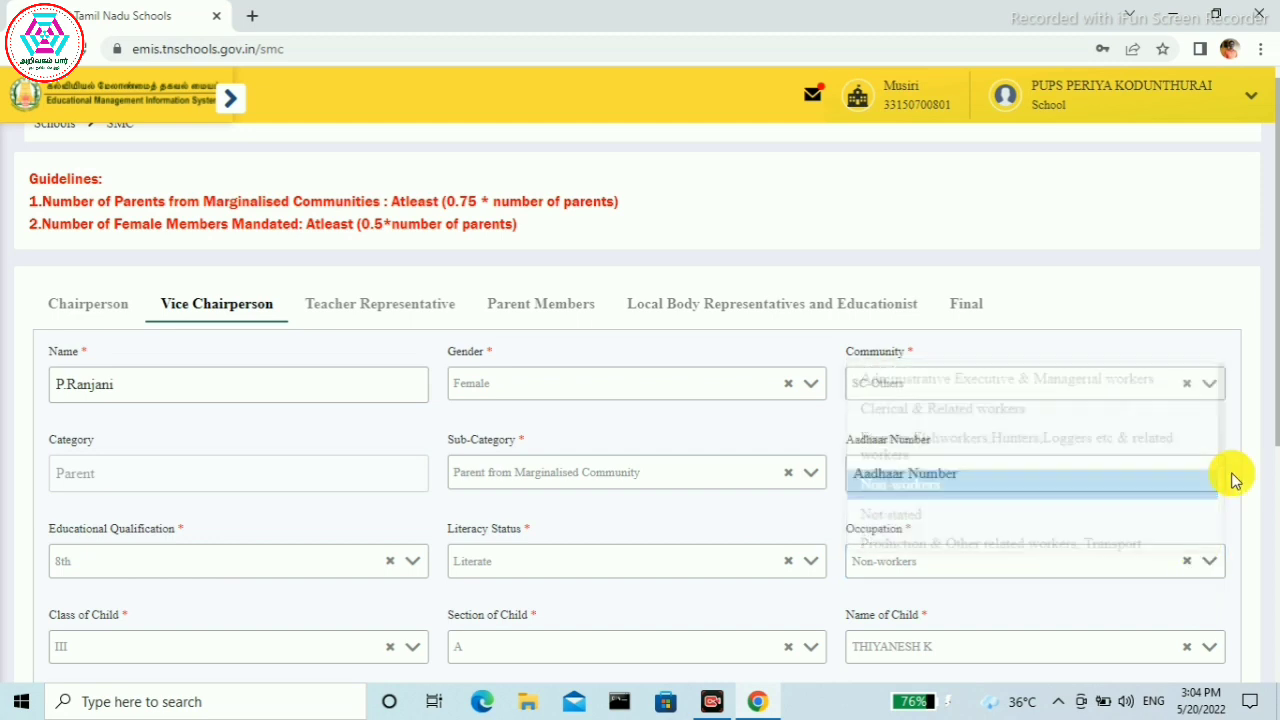
Step: Mark the vice chairperson as an ITK volunteer and attach her JPEG portrait from the Desktop photo folder
left_click_drag(1268, 477, 1263, 563)
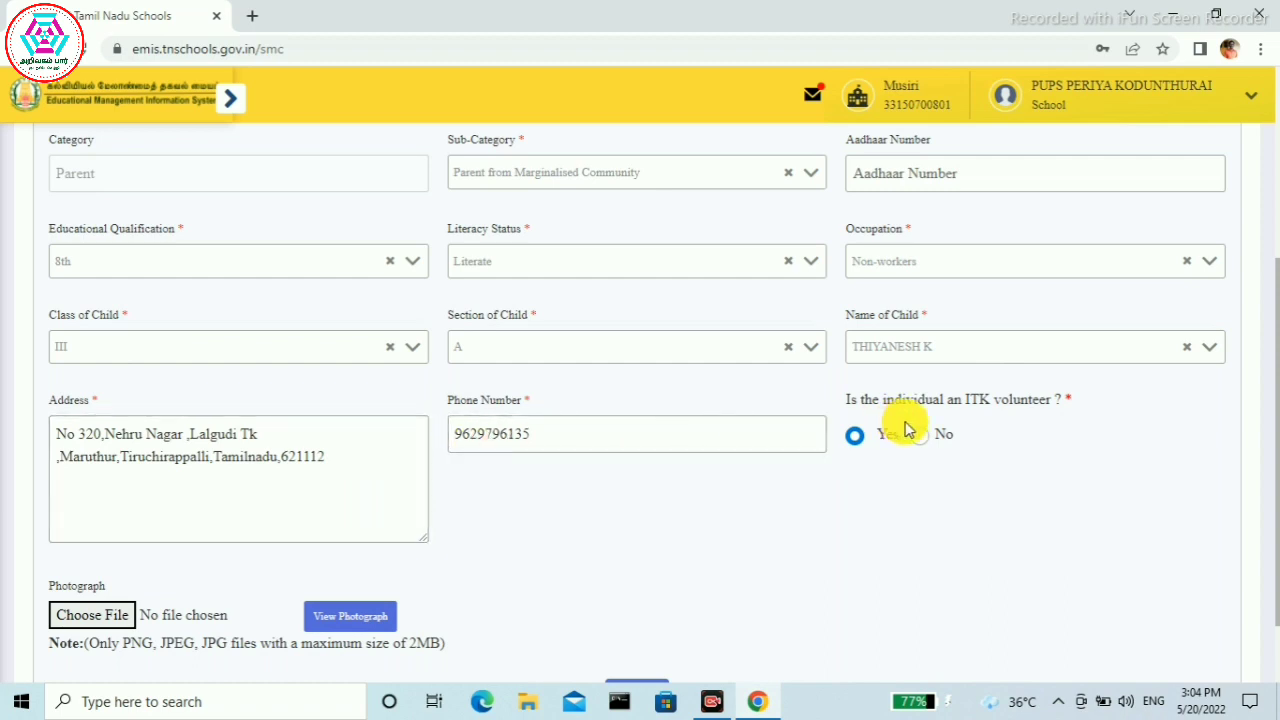
left_click(866, 443)
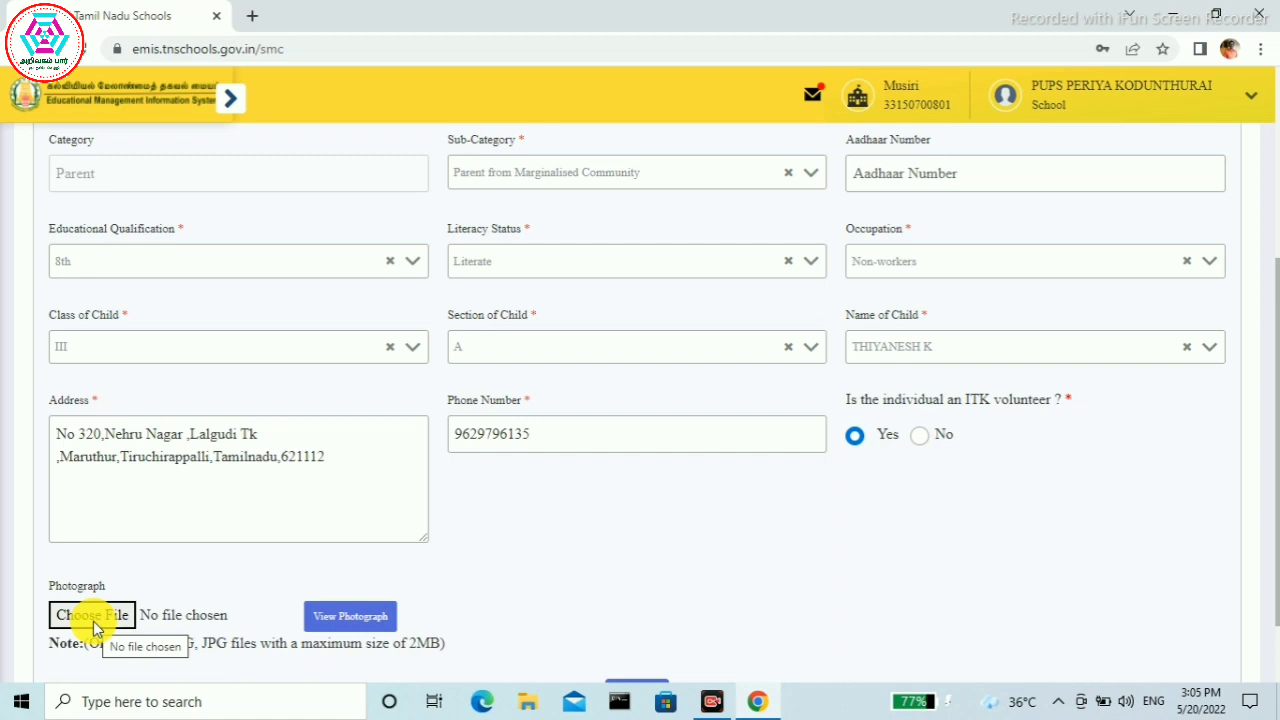
left_click(93, 616)
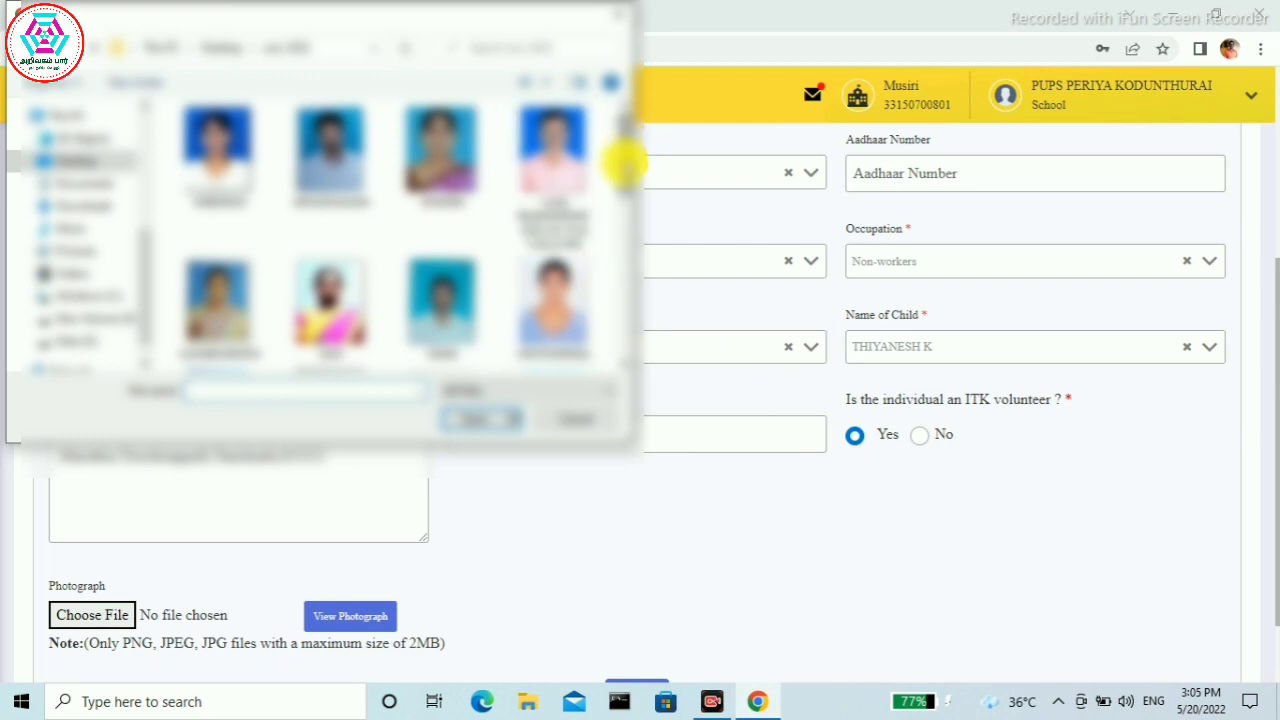
left_click_drag(620, 157, 618, 220)
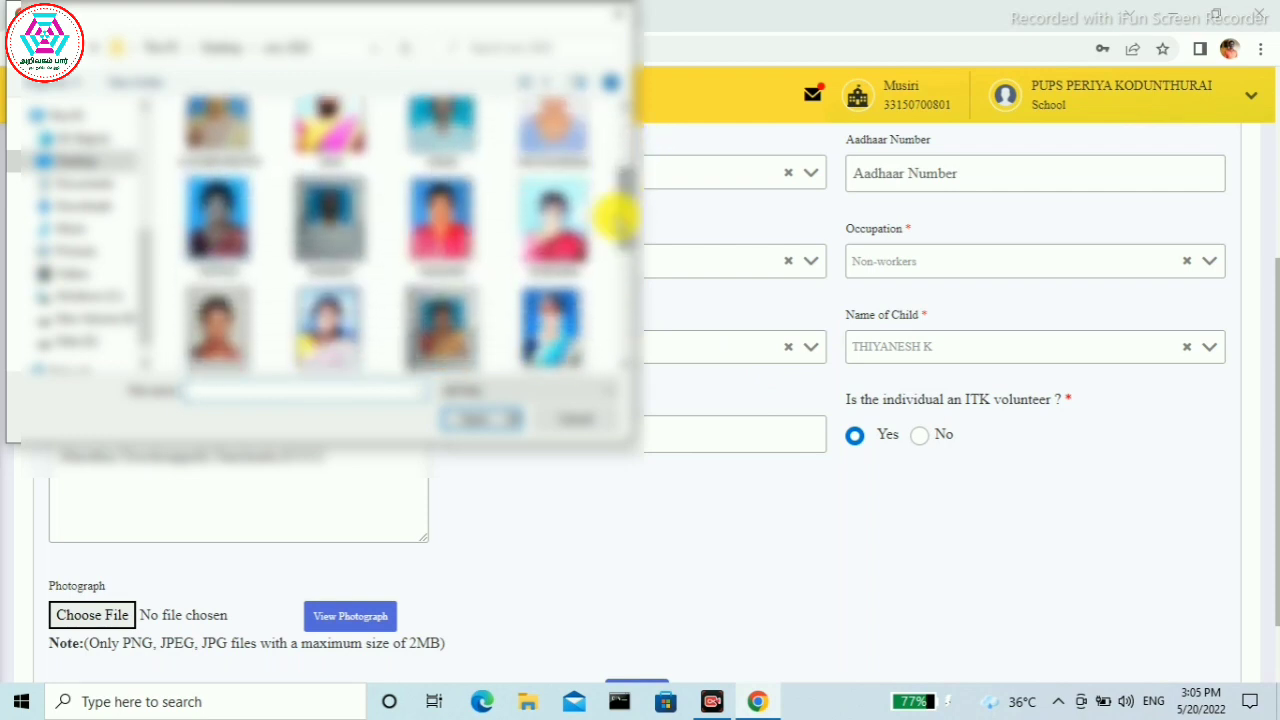
left_click(441, 218)
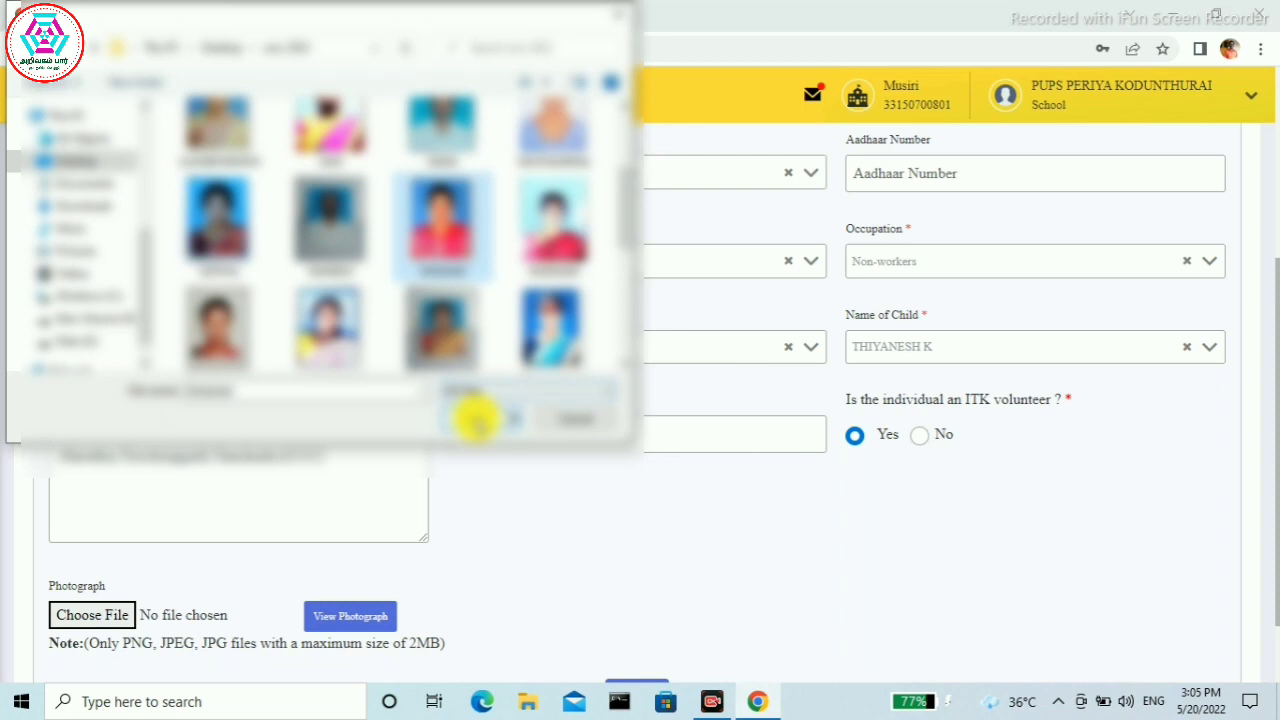
left_click(476, 419)
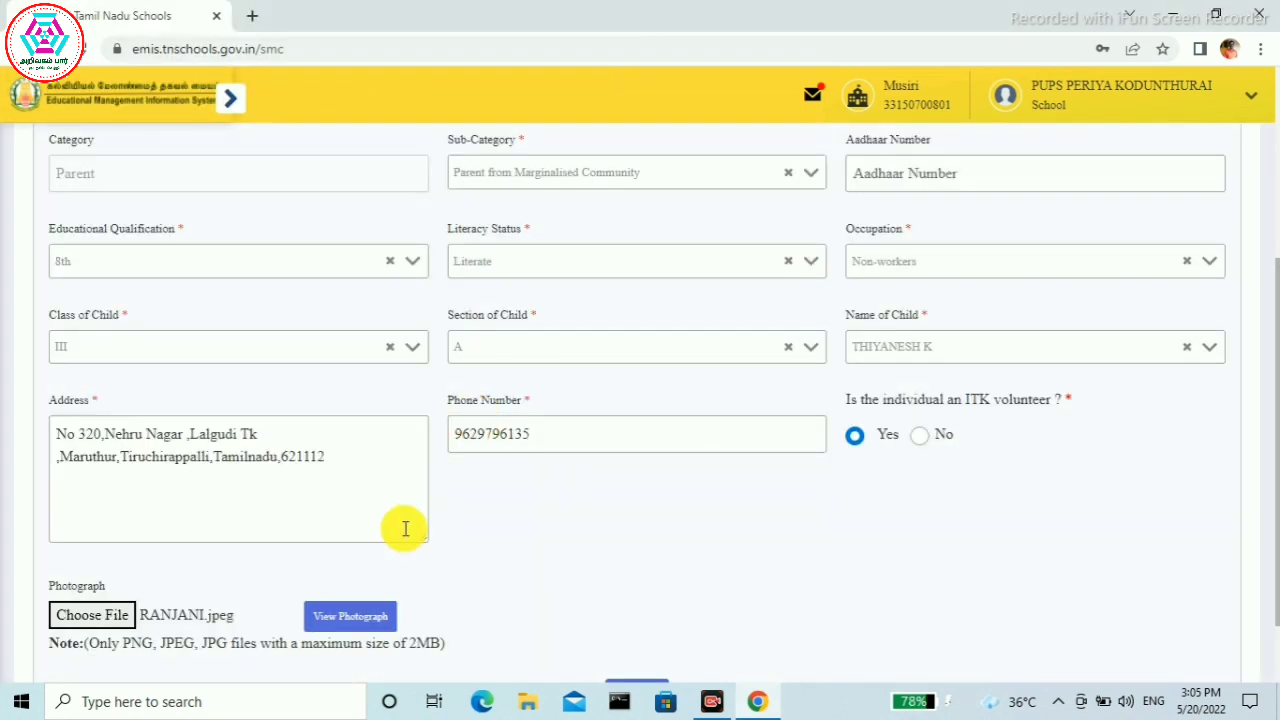
Step: Preview the vice chairperson's photograph, close the preview and submit the vice chairperson's details
left_click(368, 622)
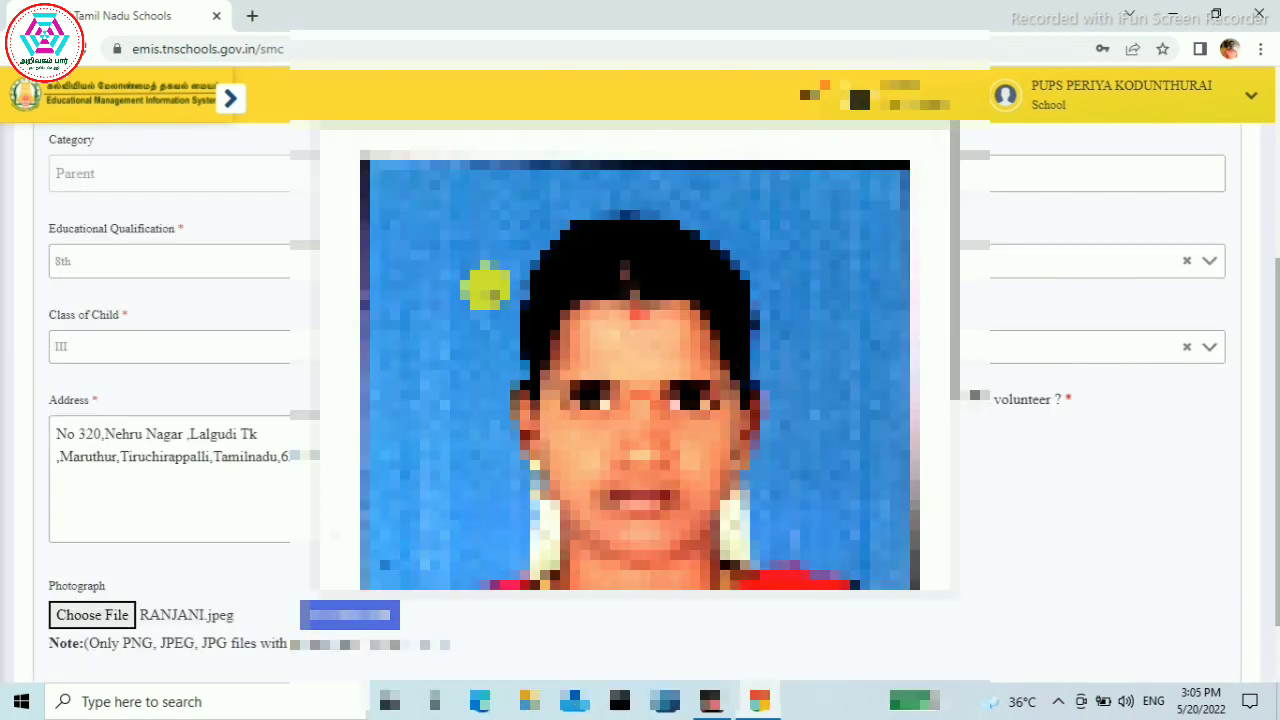
left_click(229, 97)
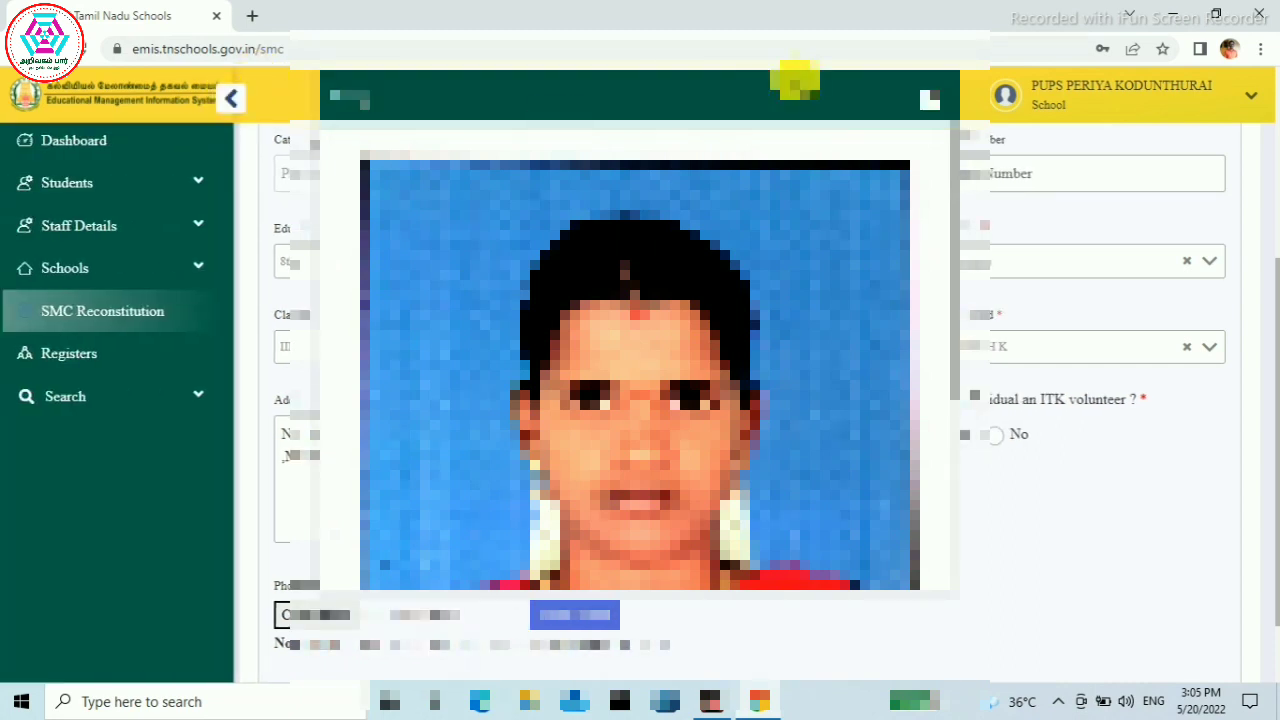
left_click(930, 97)
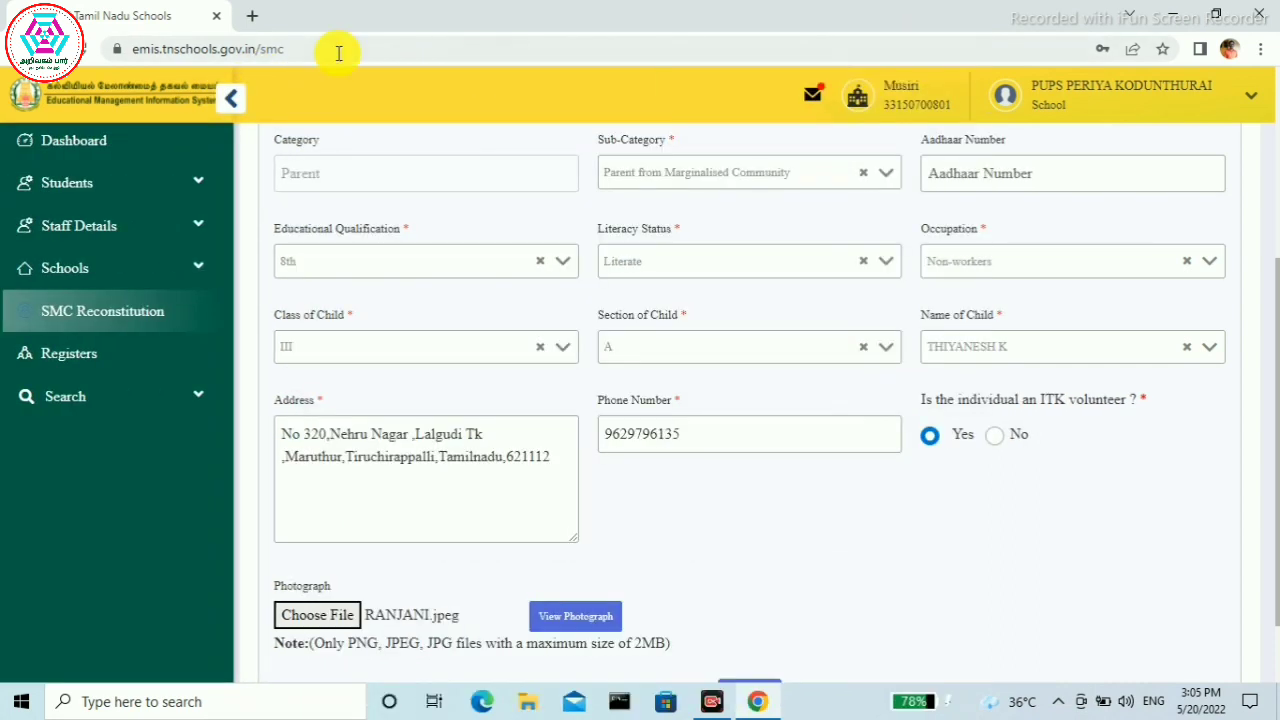
left_click(222, 102)
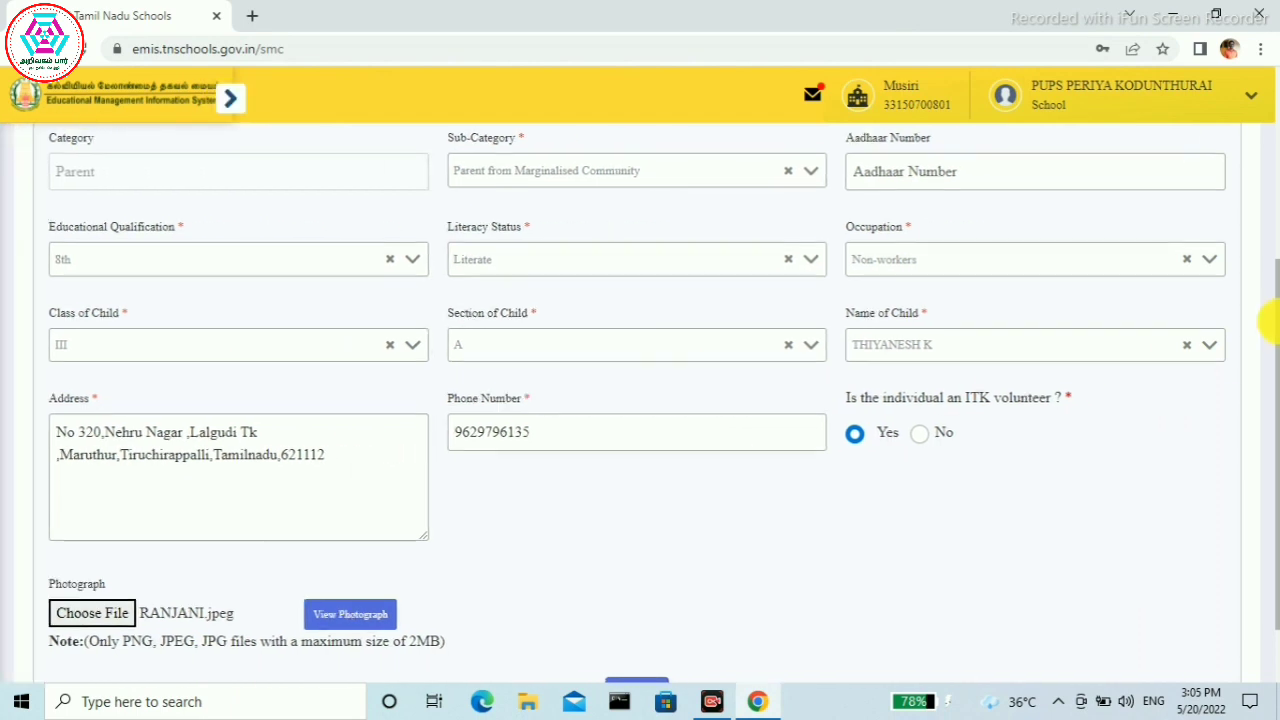
scroll(1257, 291, "down", 1)
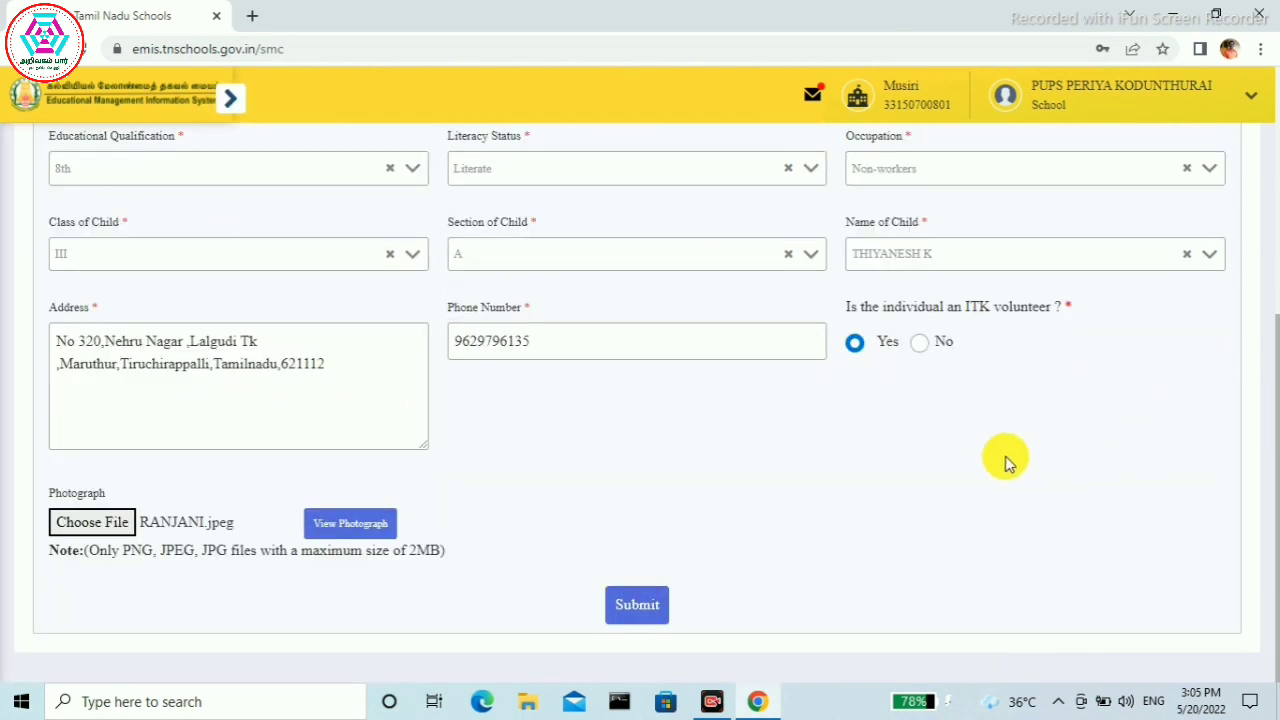
left_click(657, 605)
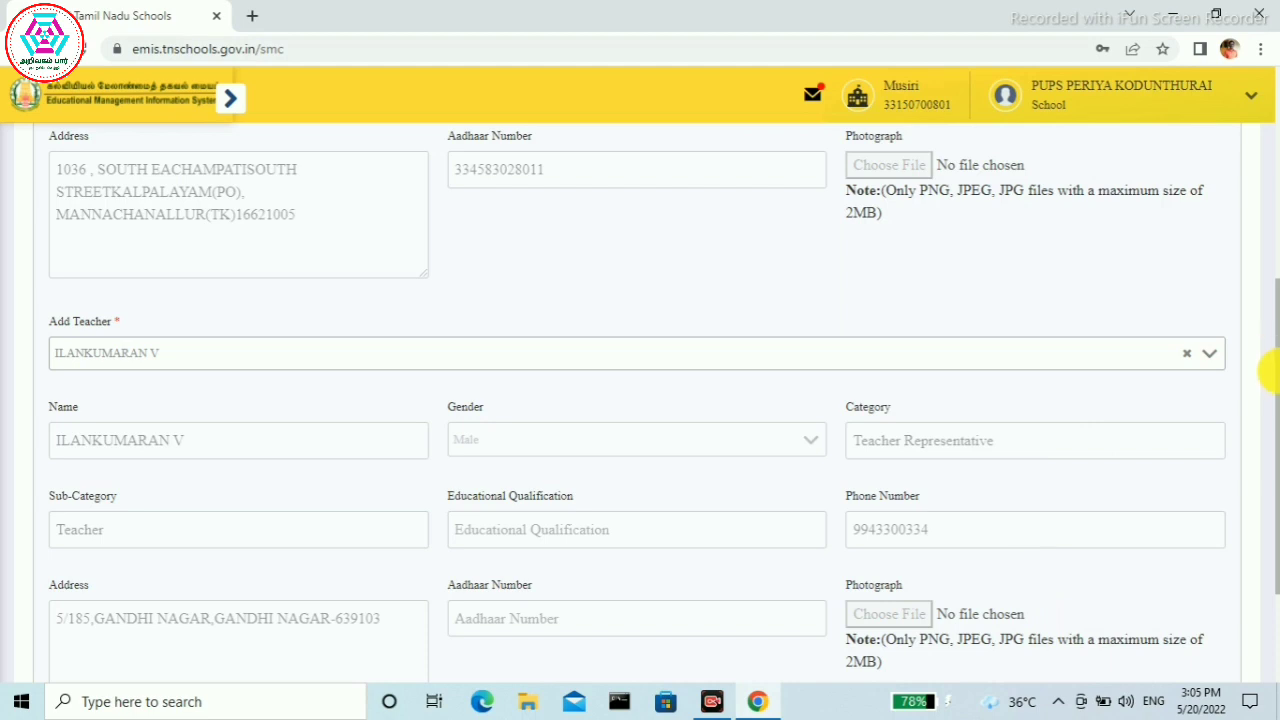
Step: Check both teacher representatives' details and the selectable teachers, keep the chosen teacher and submit the Teacher Representative section
left_click_drag(1266, 357, 1275, 145)
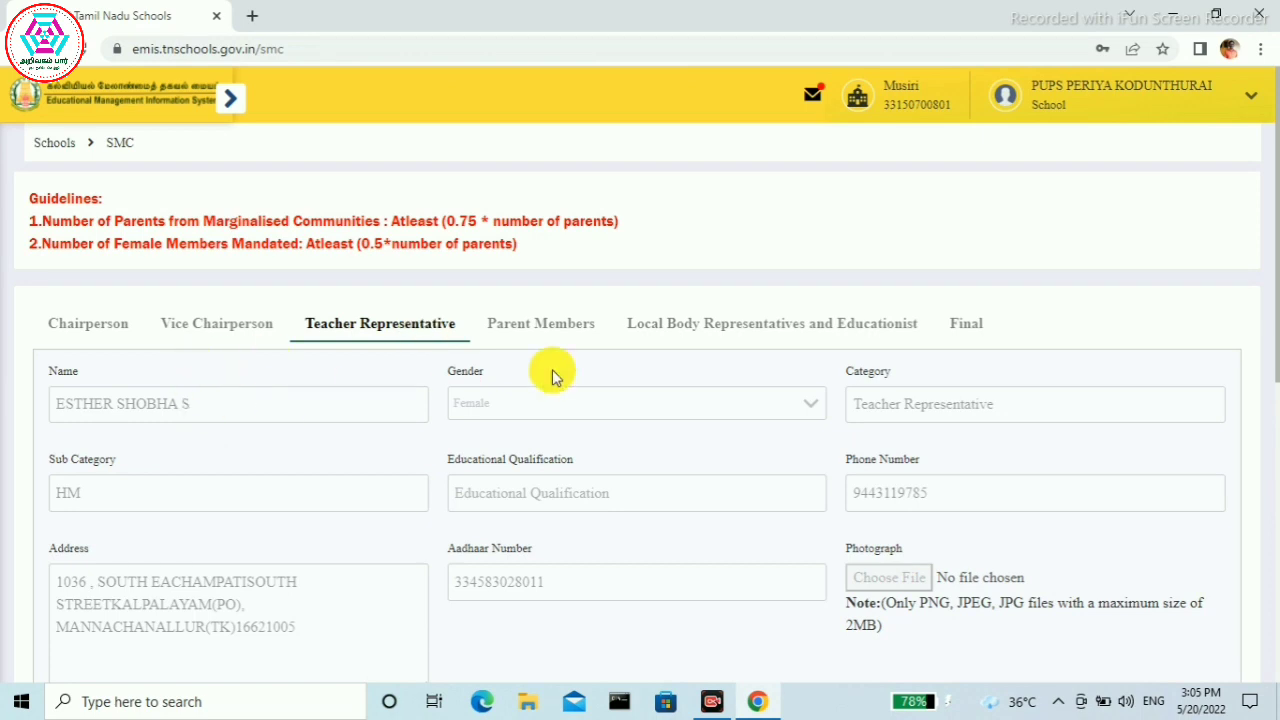
left_click_drag(1268, 295, 1272, 435)
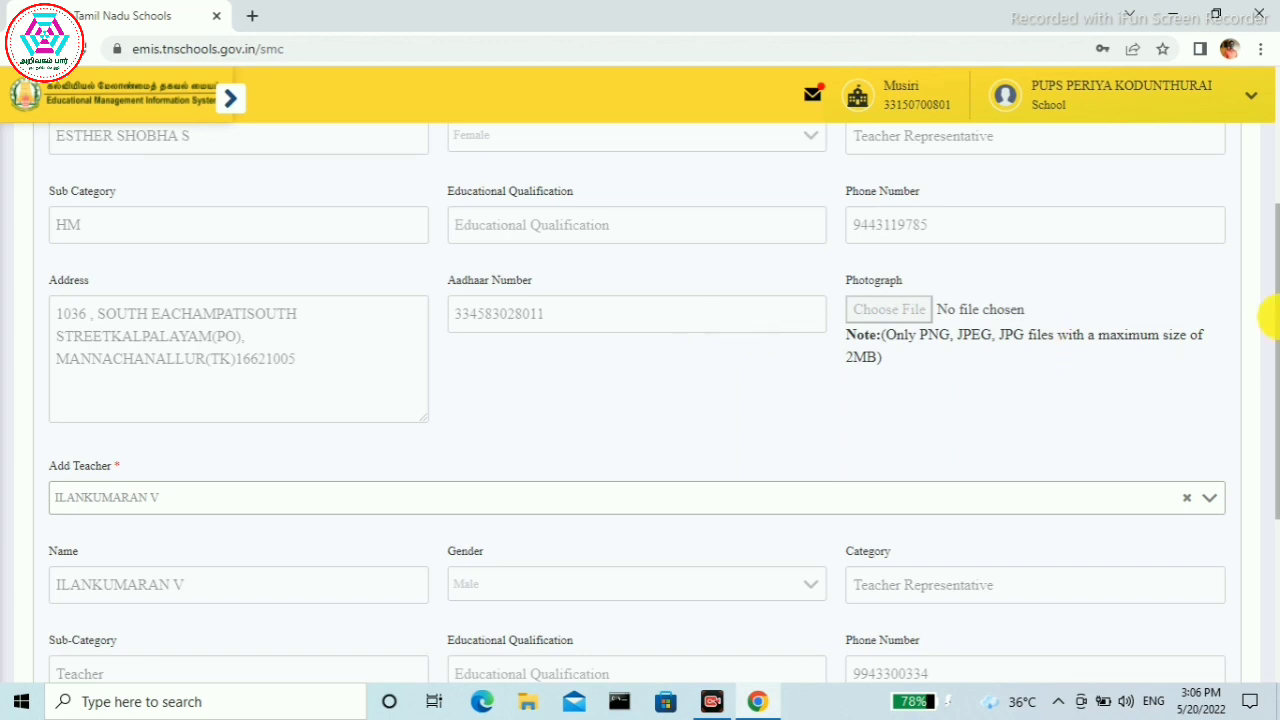
left_click_drag(1266, 318, 1266, 424)
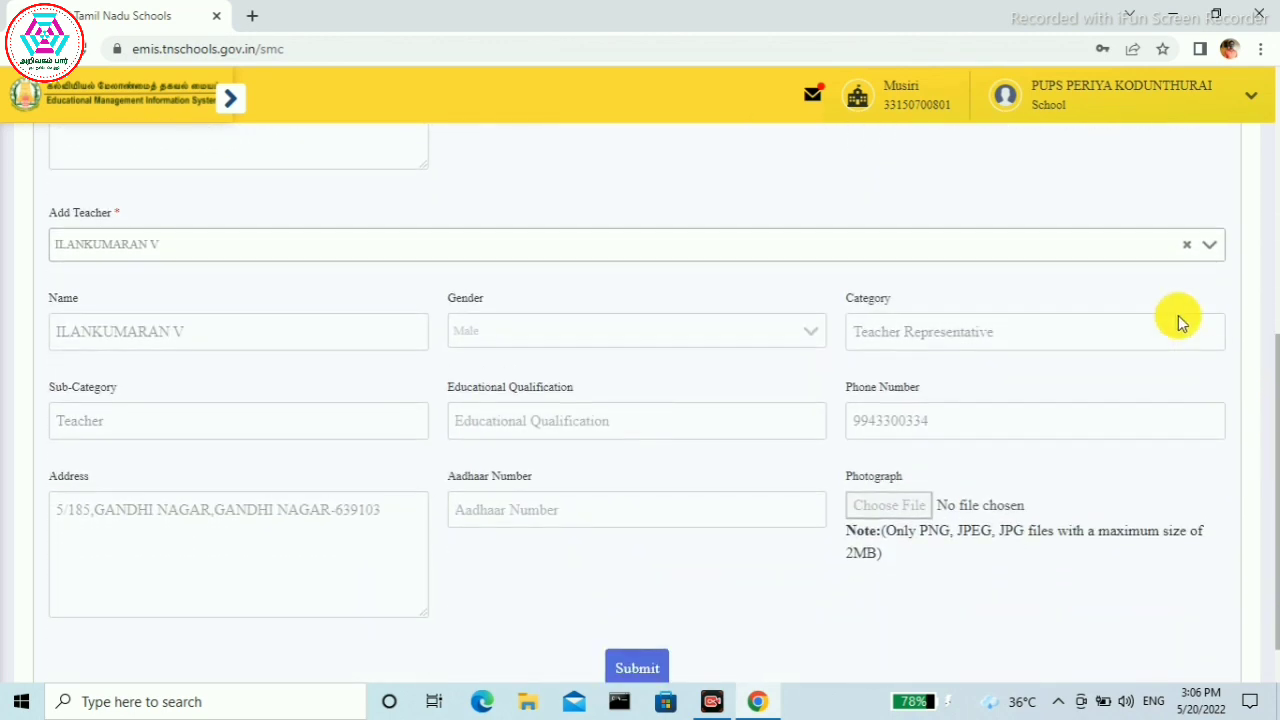
left_click(1209, 251)
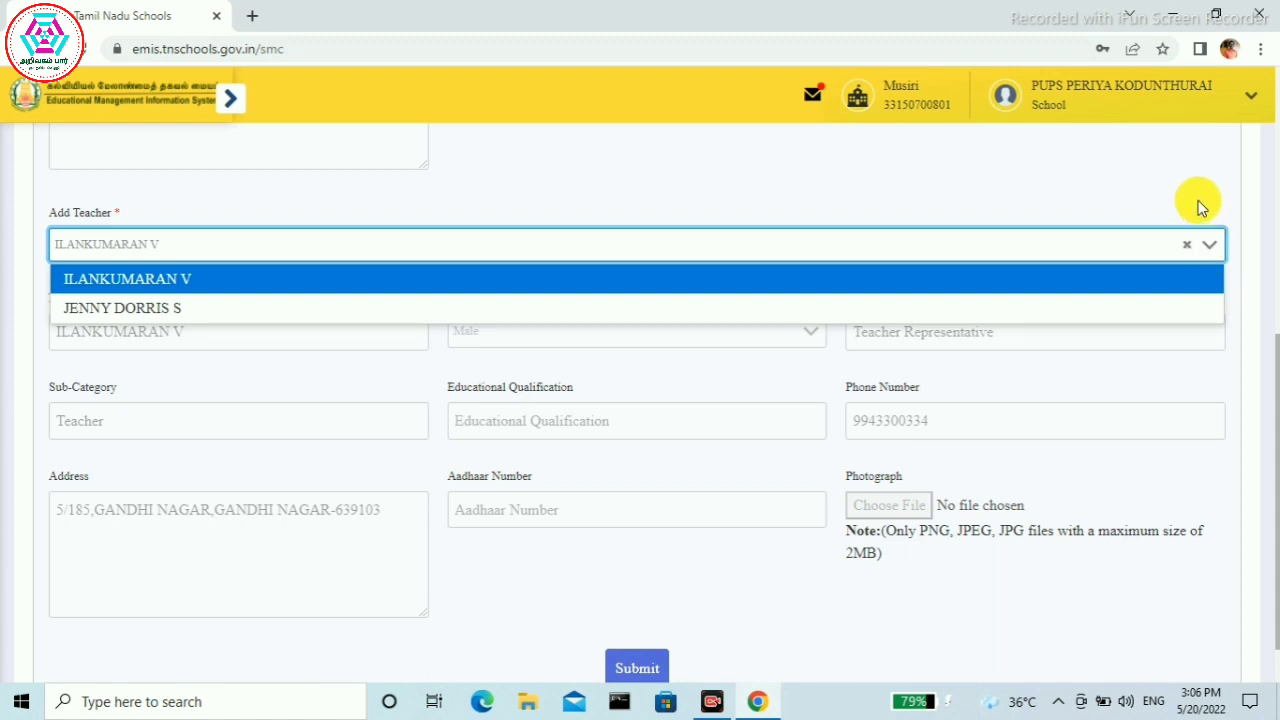
left_click(1200, 207)
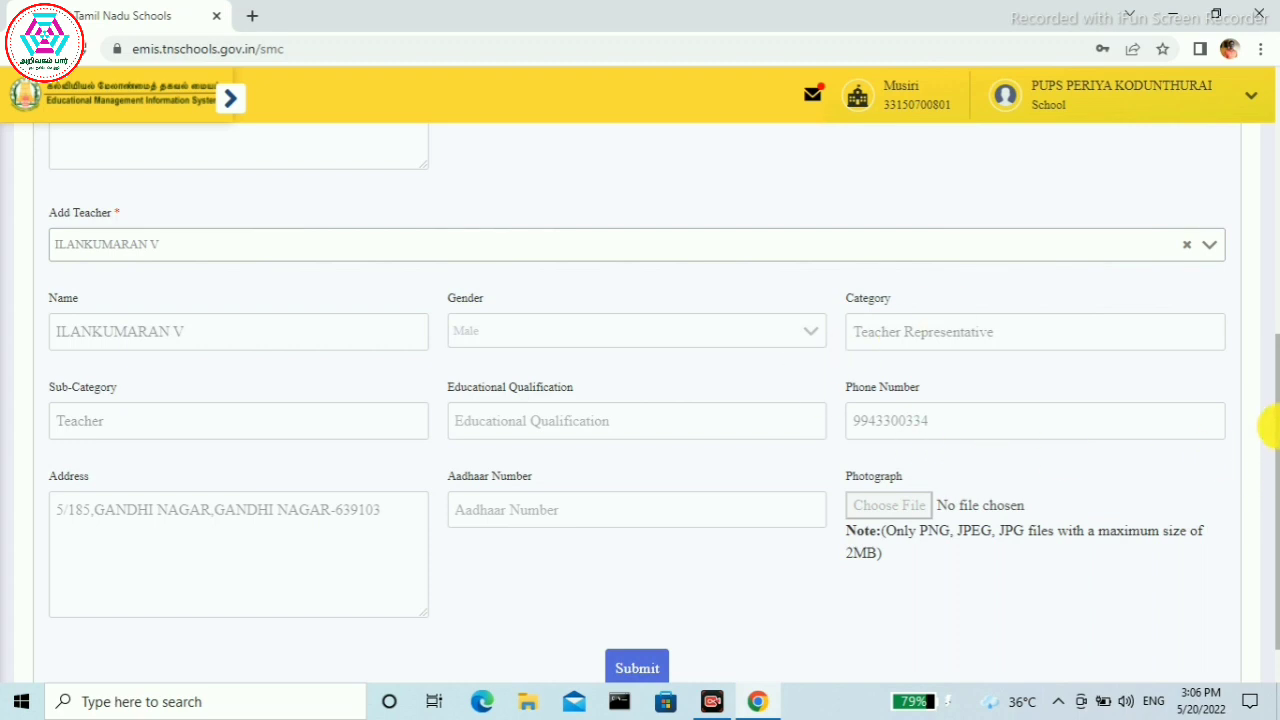
scroll(1268, 428, "down", 2)
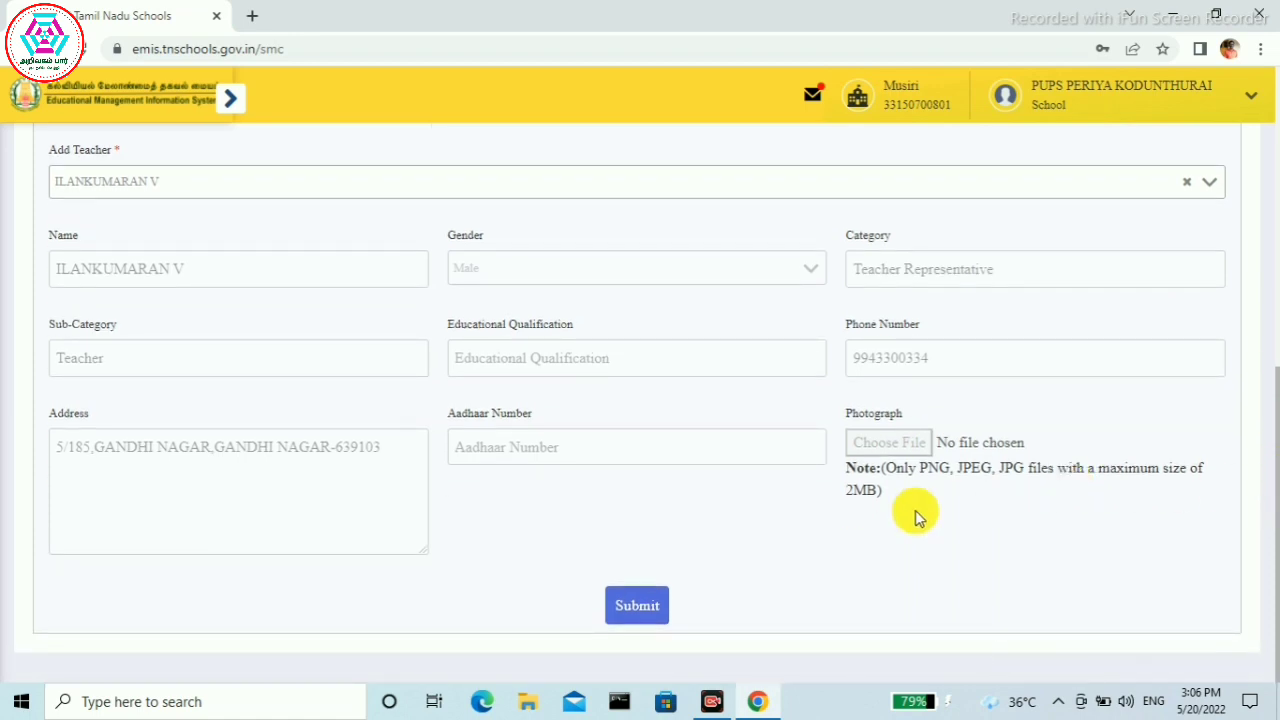
left_click(638, 606)
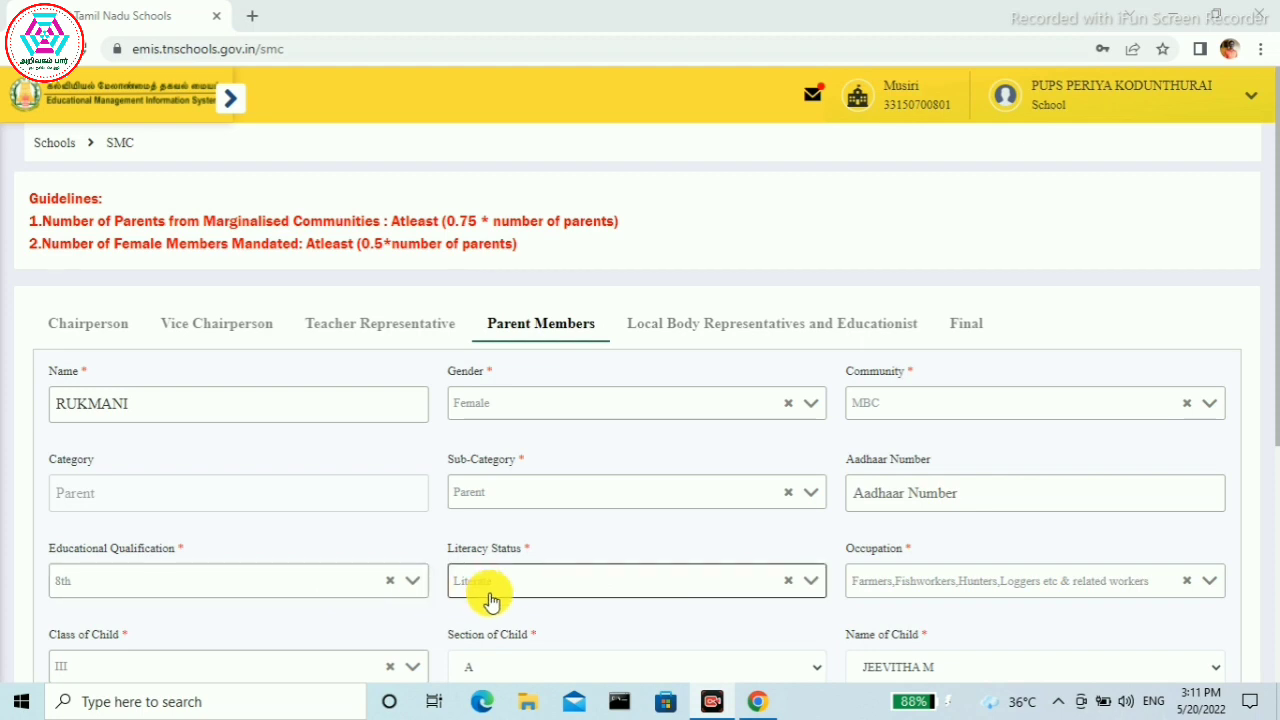
Step: Check the first parent member's completed details and add another parent member entry below them
left_click_drag(1266, 400, 1266, 560)
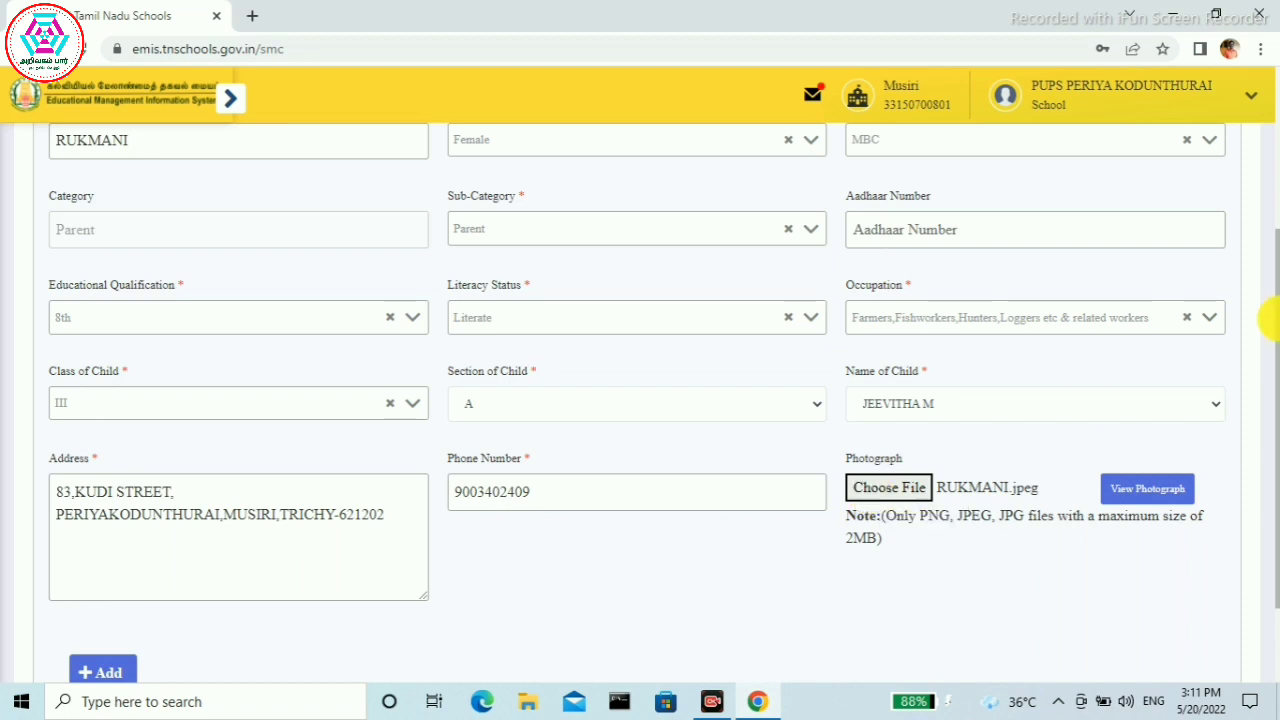
left_click_drag(1268, 318, 1266, 423)
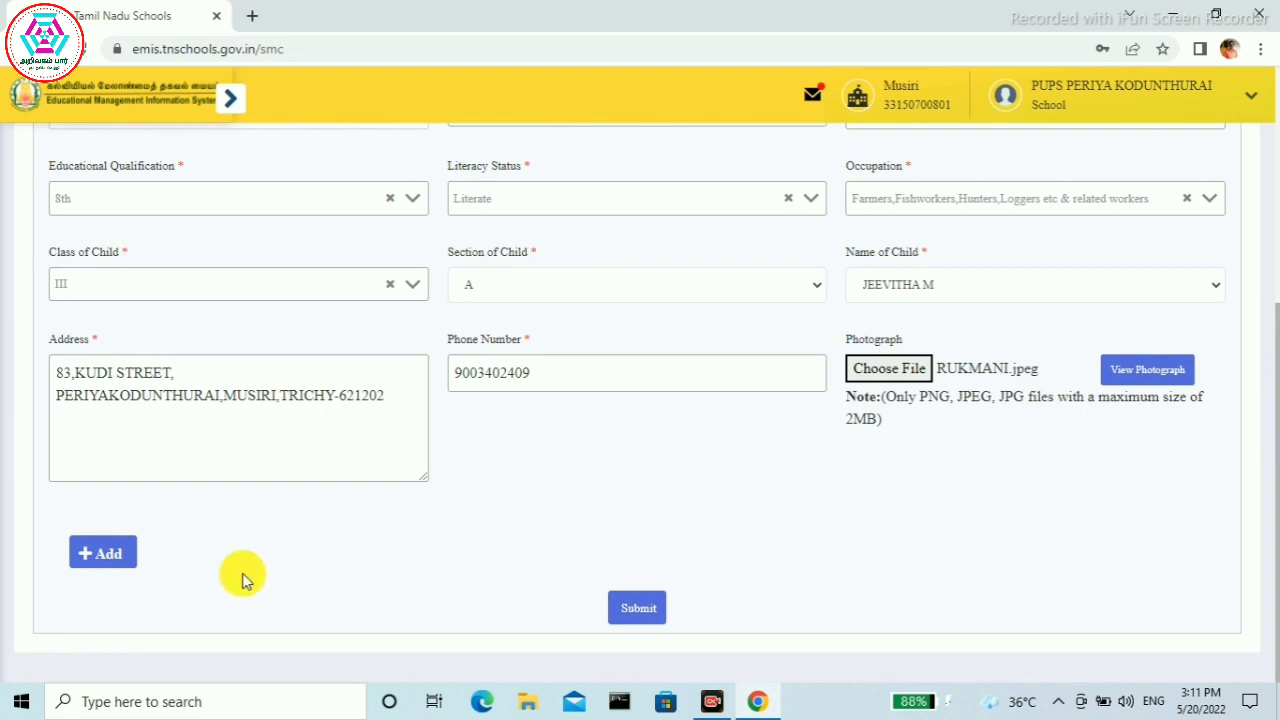
left_click(103, 553)
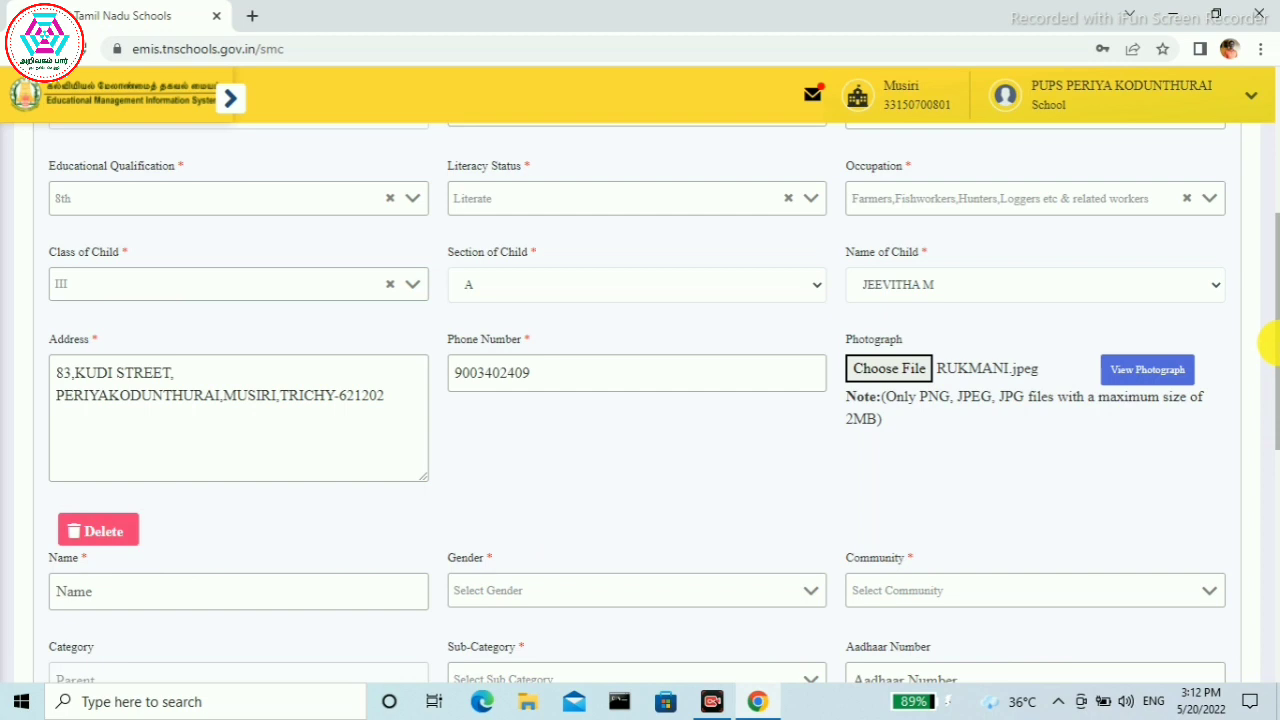
Step: Set the last parent member's sub-category to Member of SHG and check the remaining contact and photograph fields
left_click_drag(1268, 345, 1268, 420)
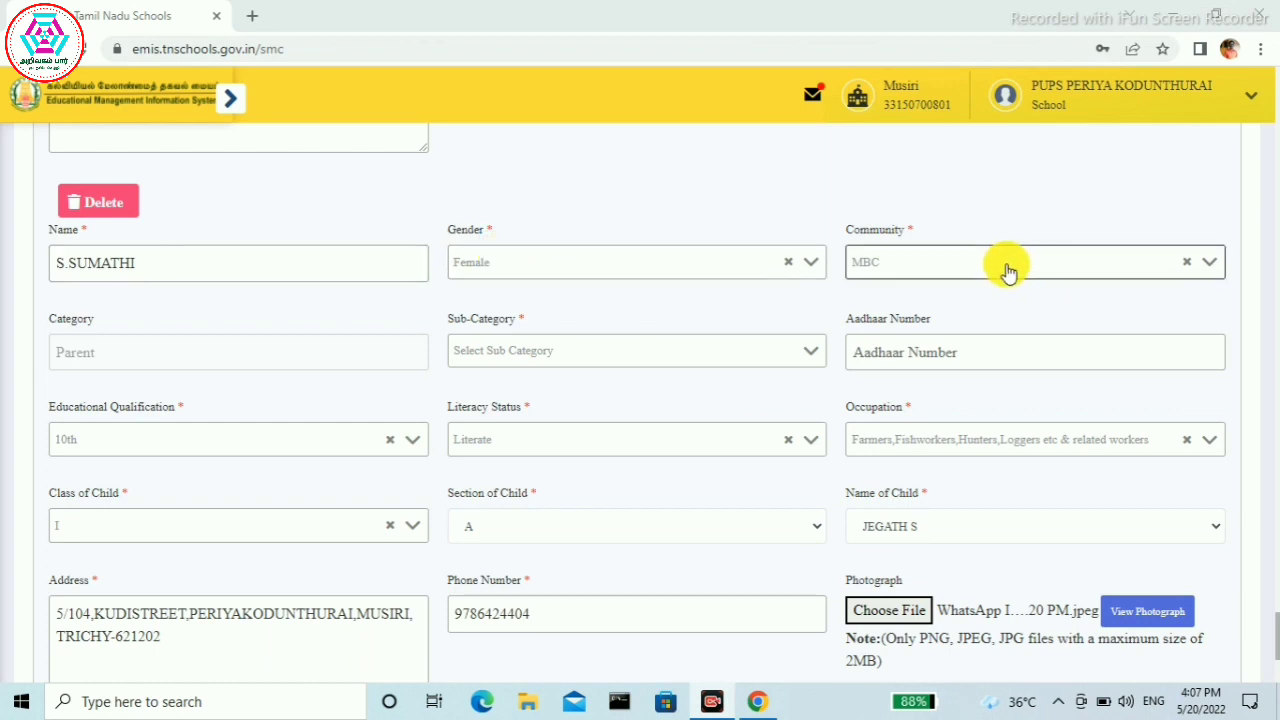
left_click(590, 343)
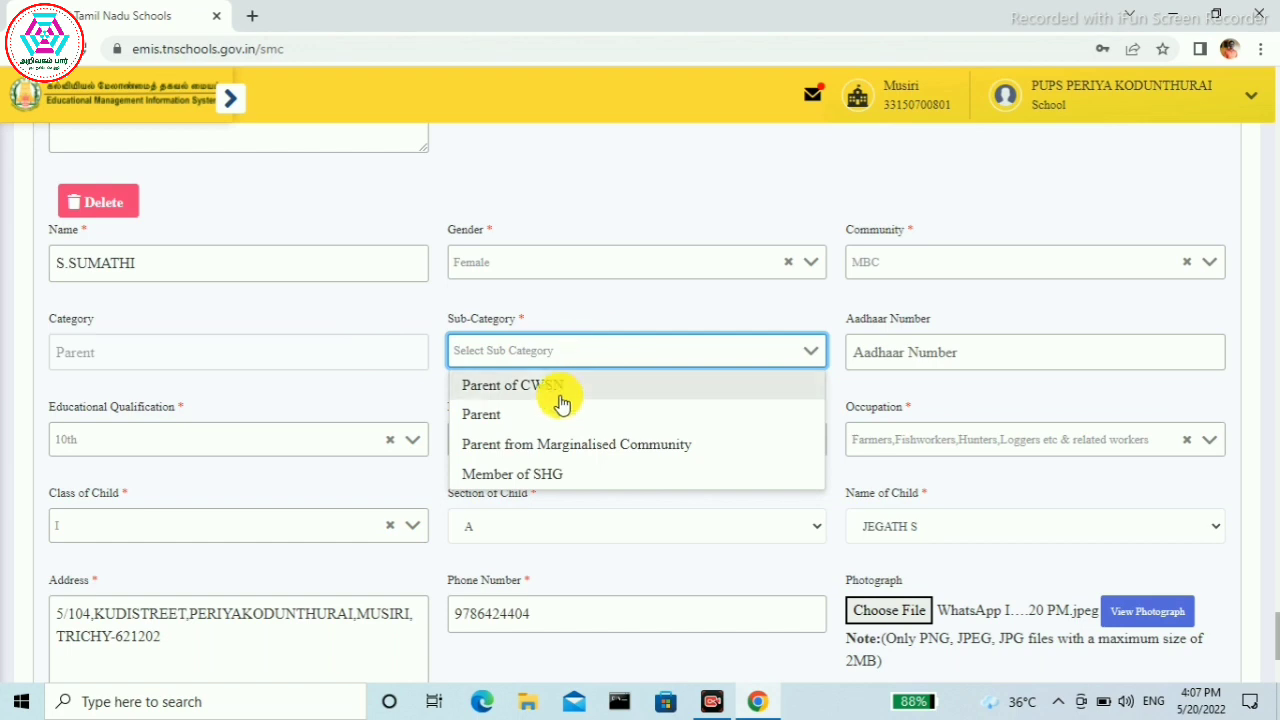
left_click(552, 482)
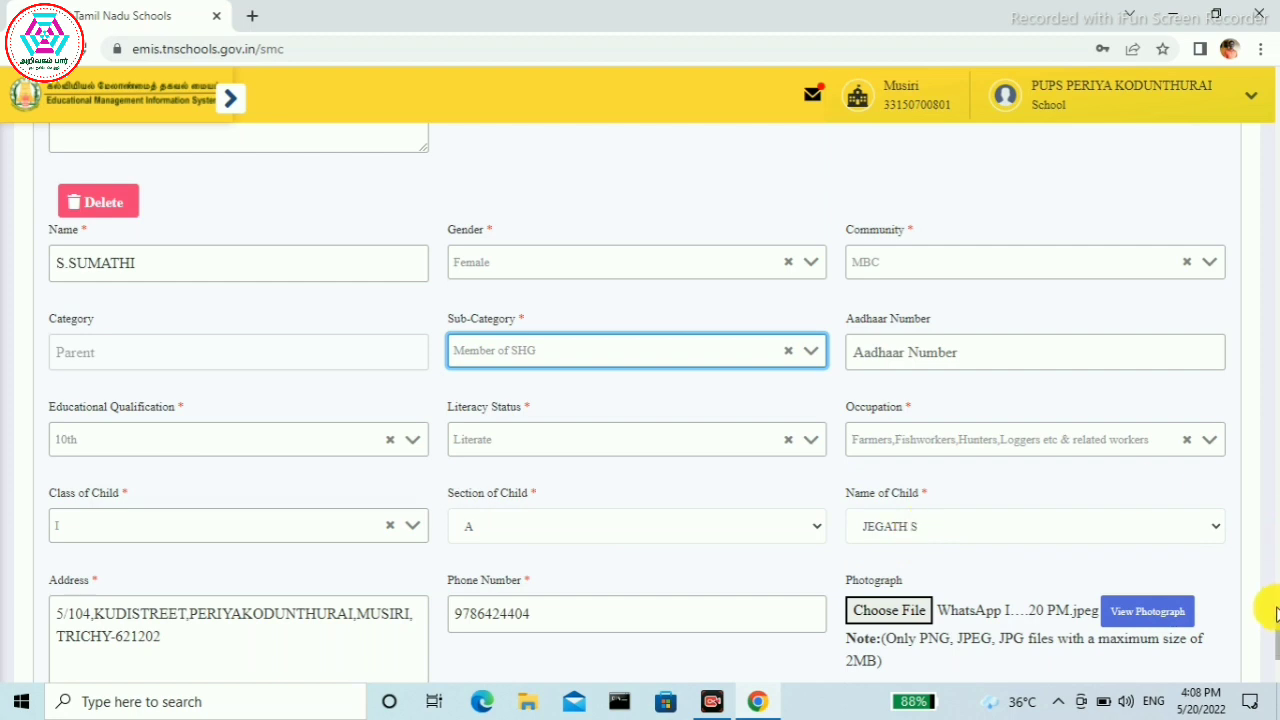
scroll(1270, 625, "down", 3)
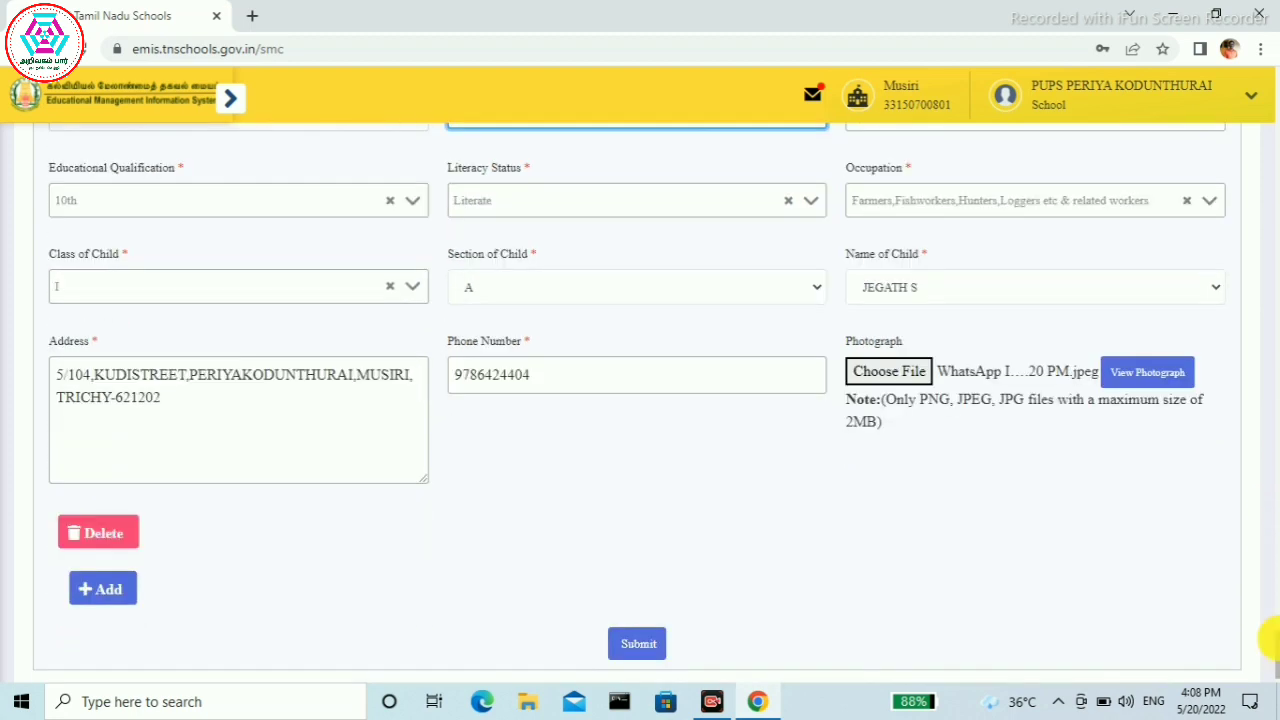
left_click(593, 375)
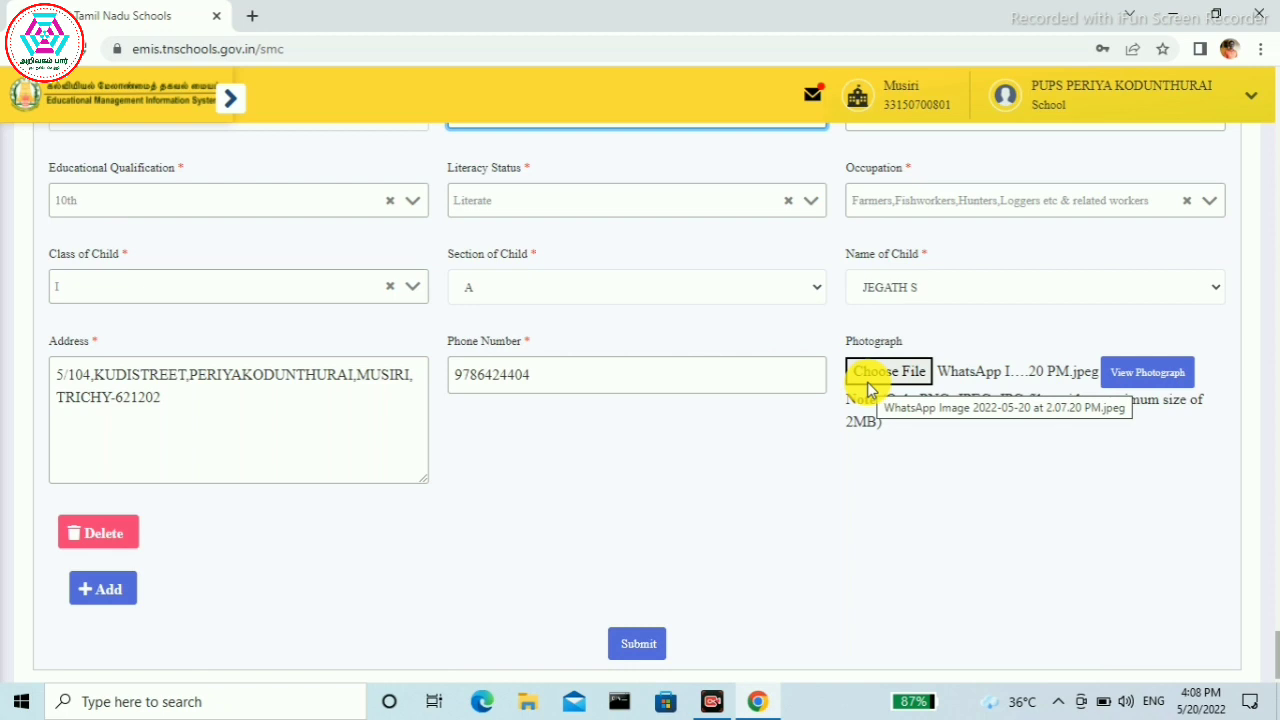
Step: Preview the last parent member's photograph, close the preview and submit the Parent Members section
left_click(1120, 385)
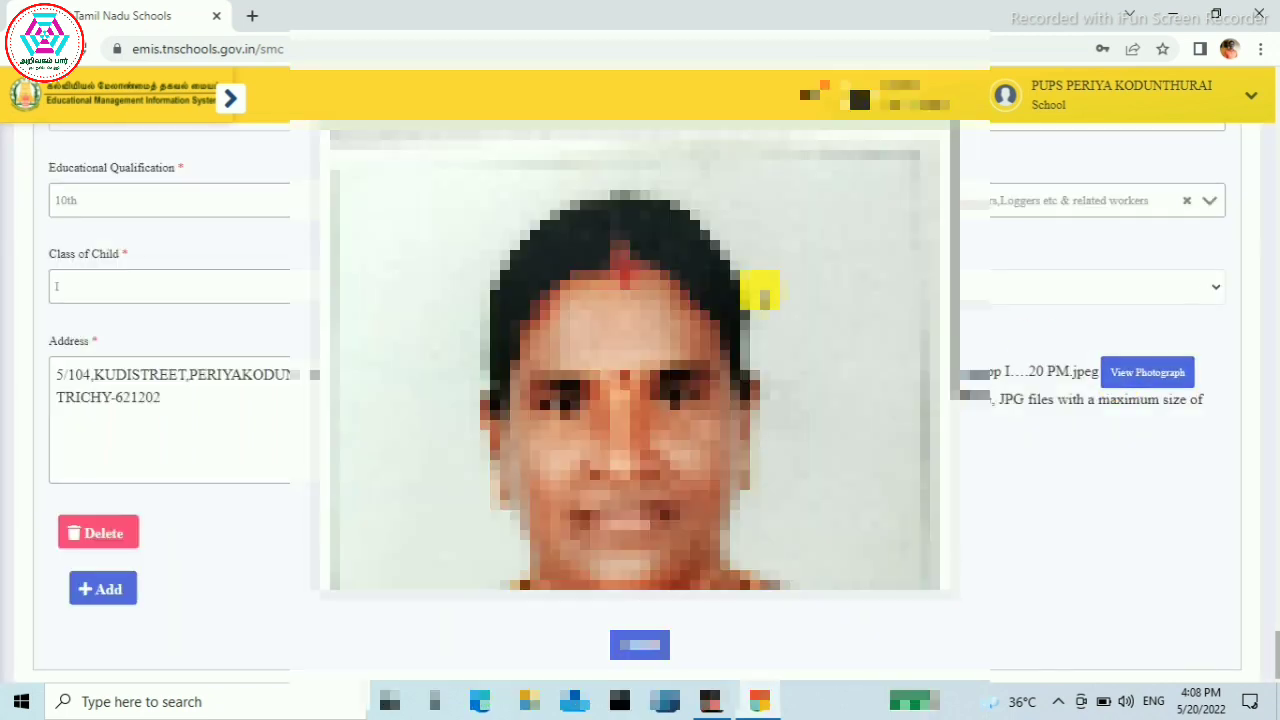
left_click(232, 99)
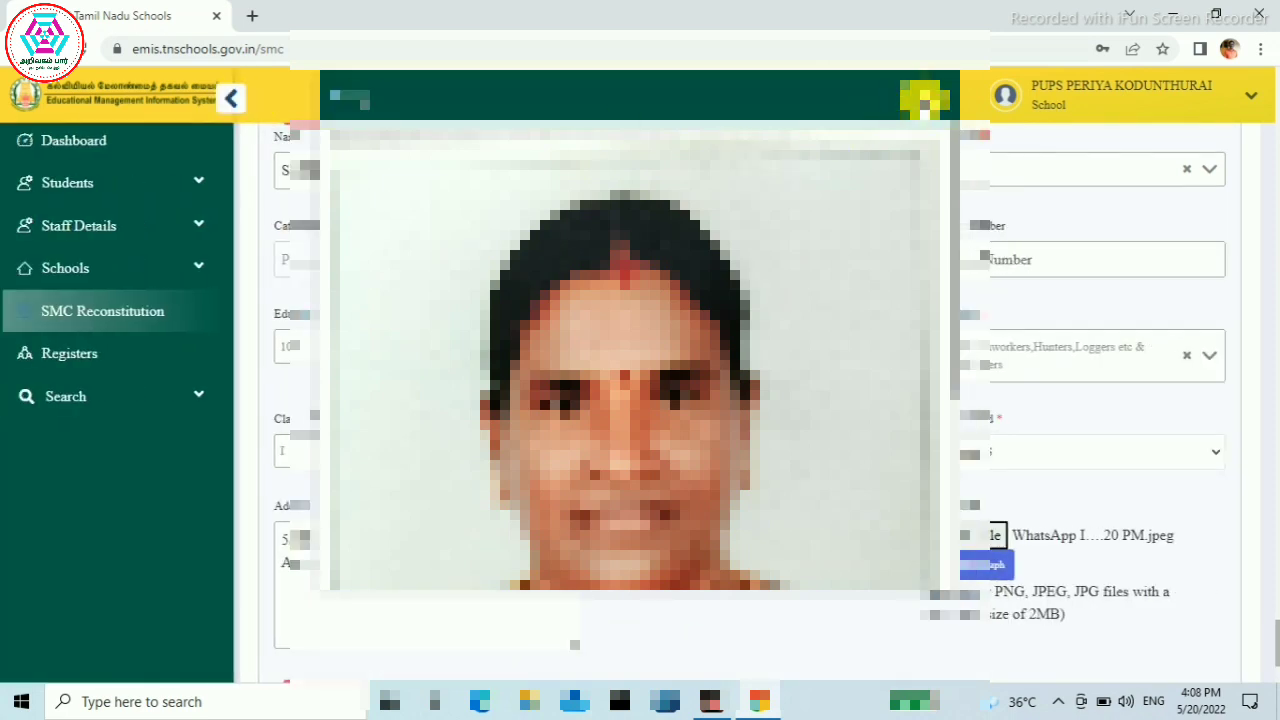
left_click(930, 104)
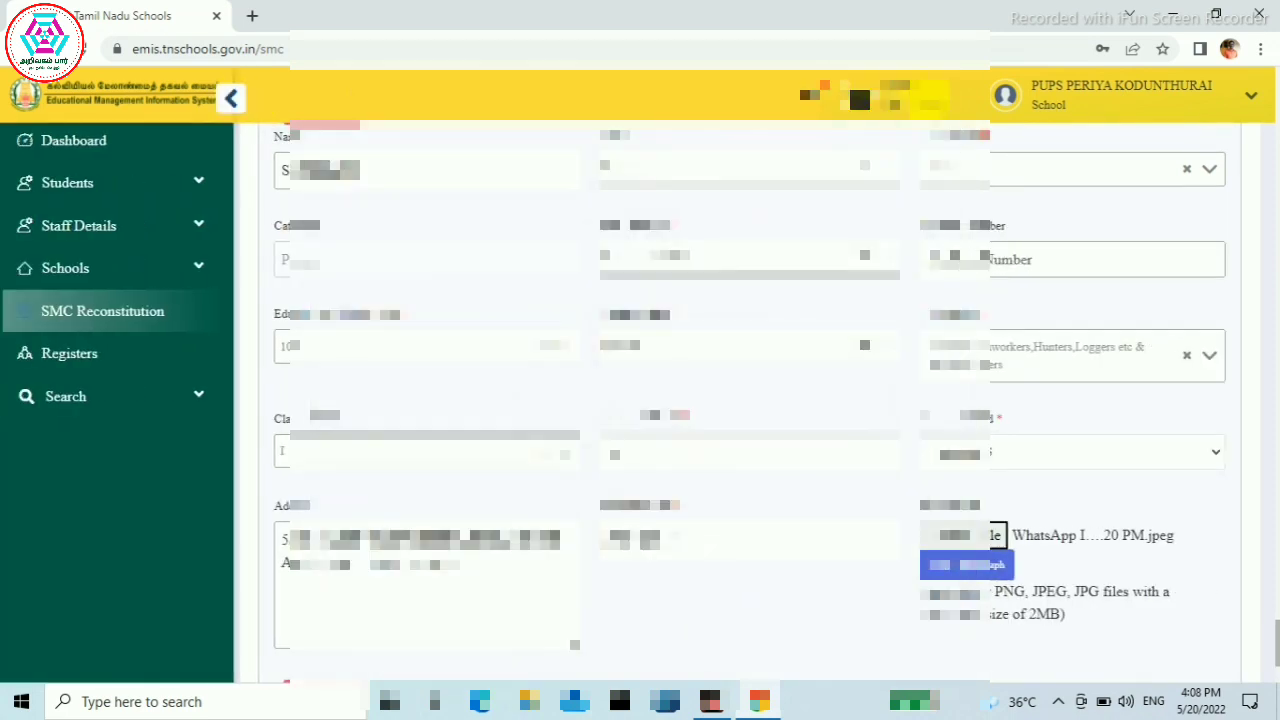
left_click(230, 104)
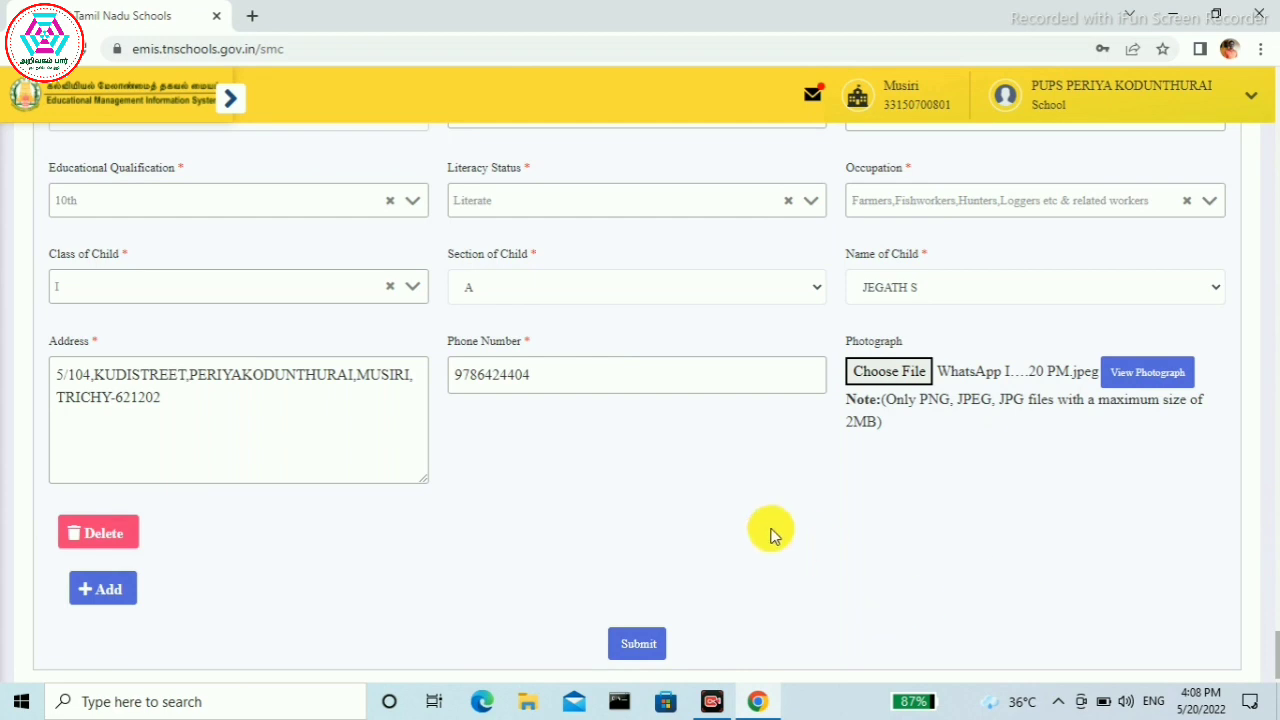
left_click(637, 648)
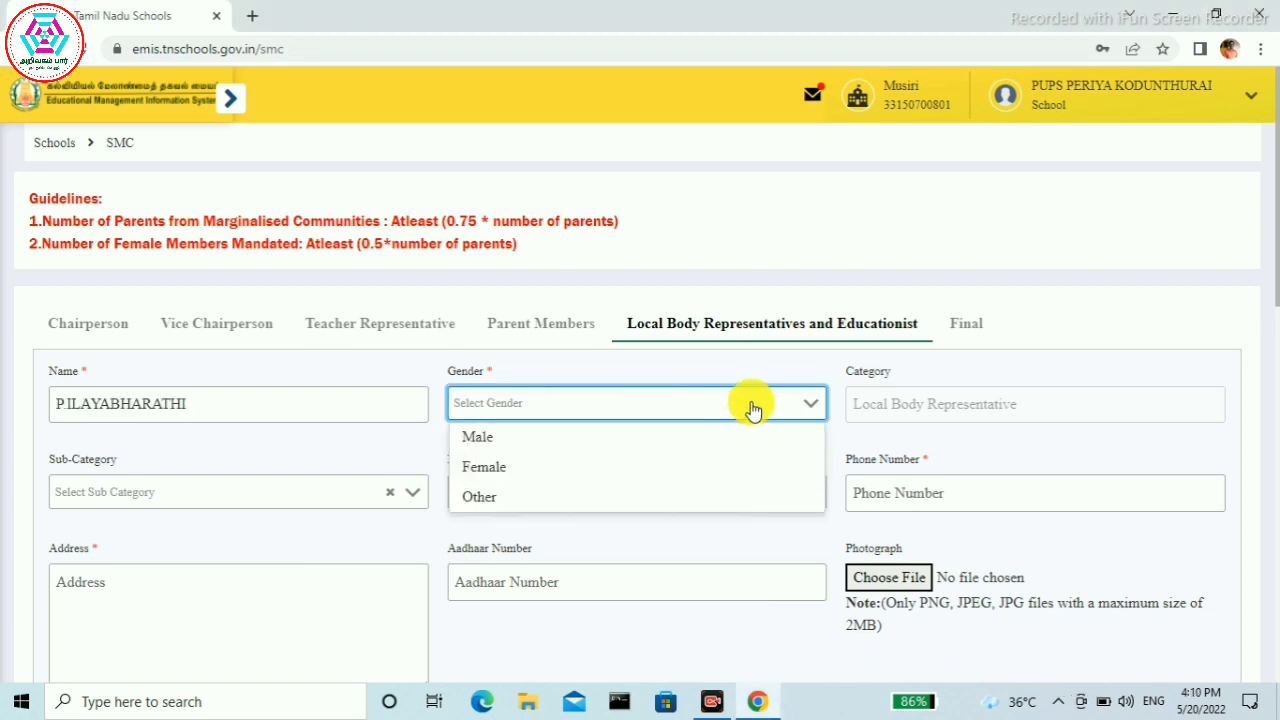
Step: Set the first local body representative's gender to Female, sub-category to Ward Member and educational qualification to 12th
left_click(716, 474)
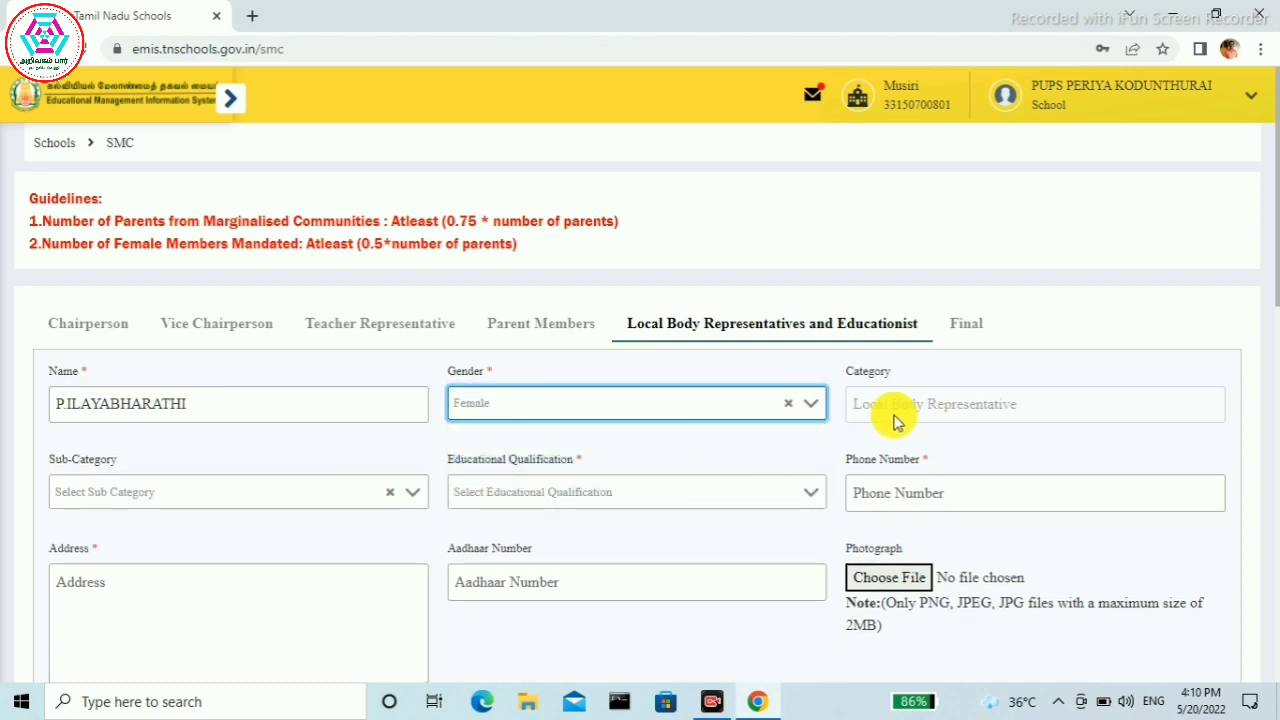
left_click(375, 500)
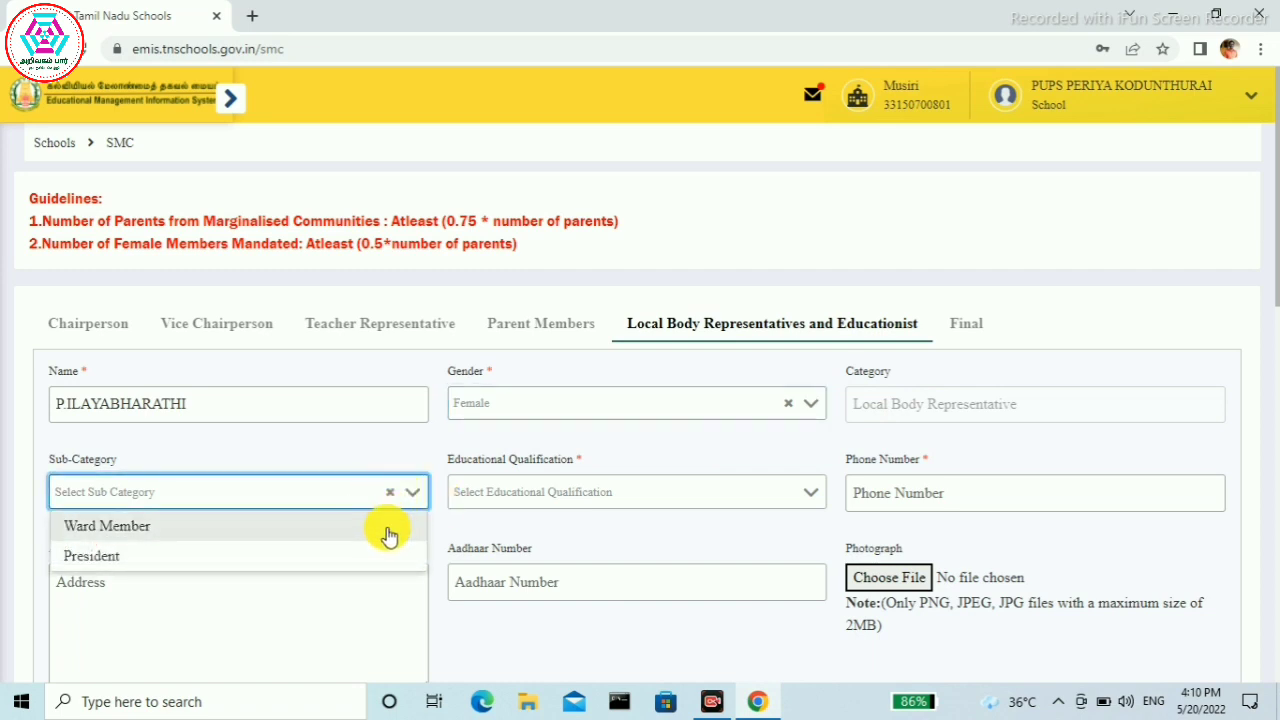
left_click(318, 535)
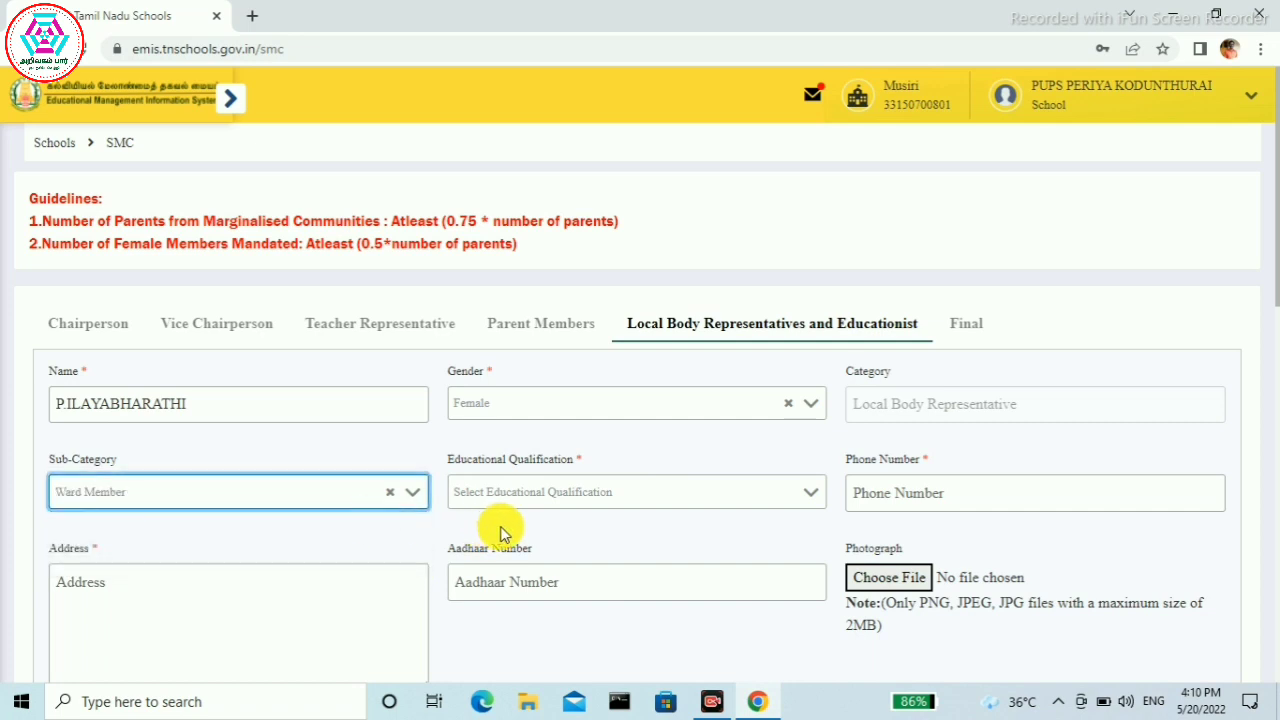
left_click(813, 494)
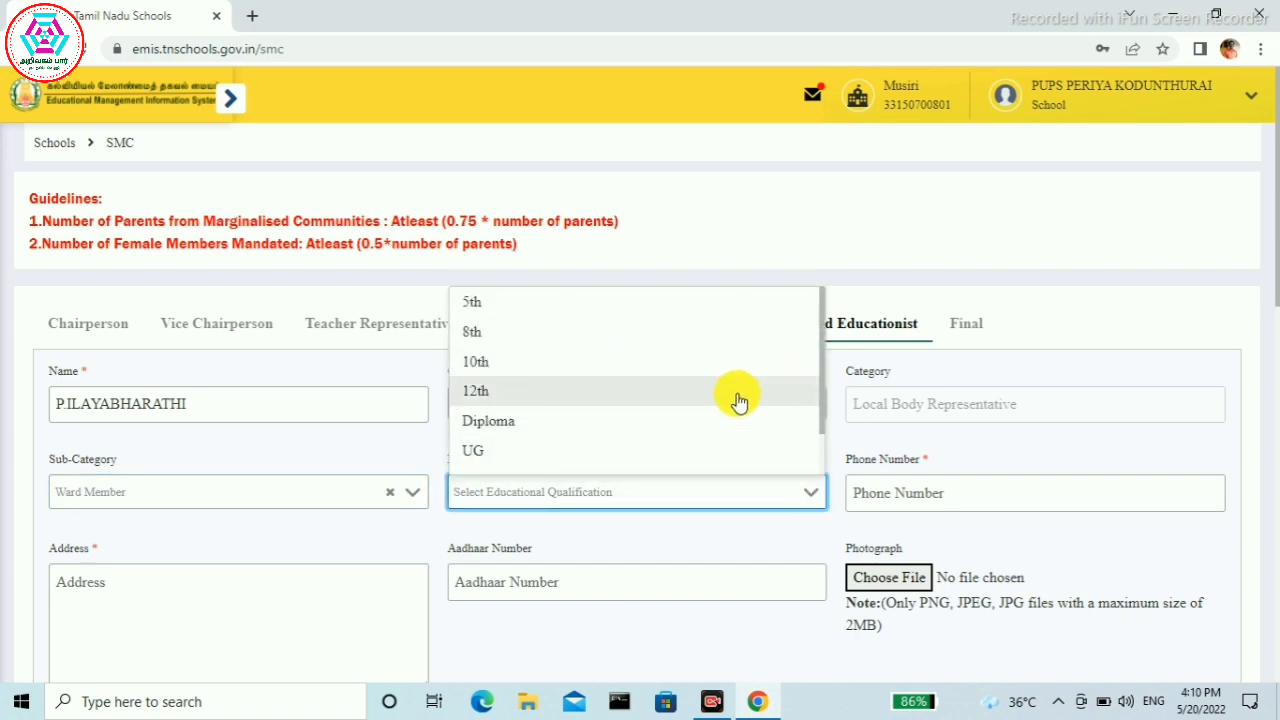
left_click(737, 395)
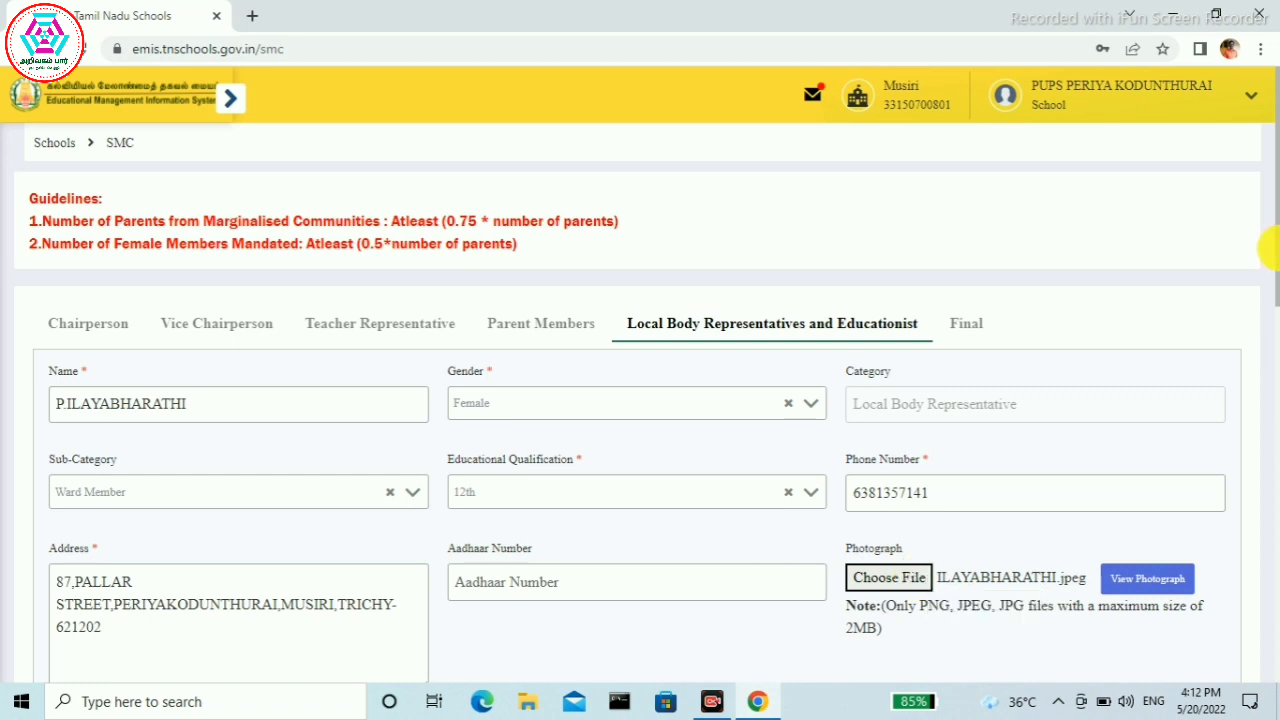
Step: Fill in the second local body representative's details with gender Female, sub-category Ward Member and educational qualification 10th
left_click_drag(1270, 250, 1266, 434)
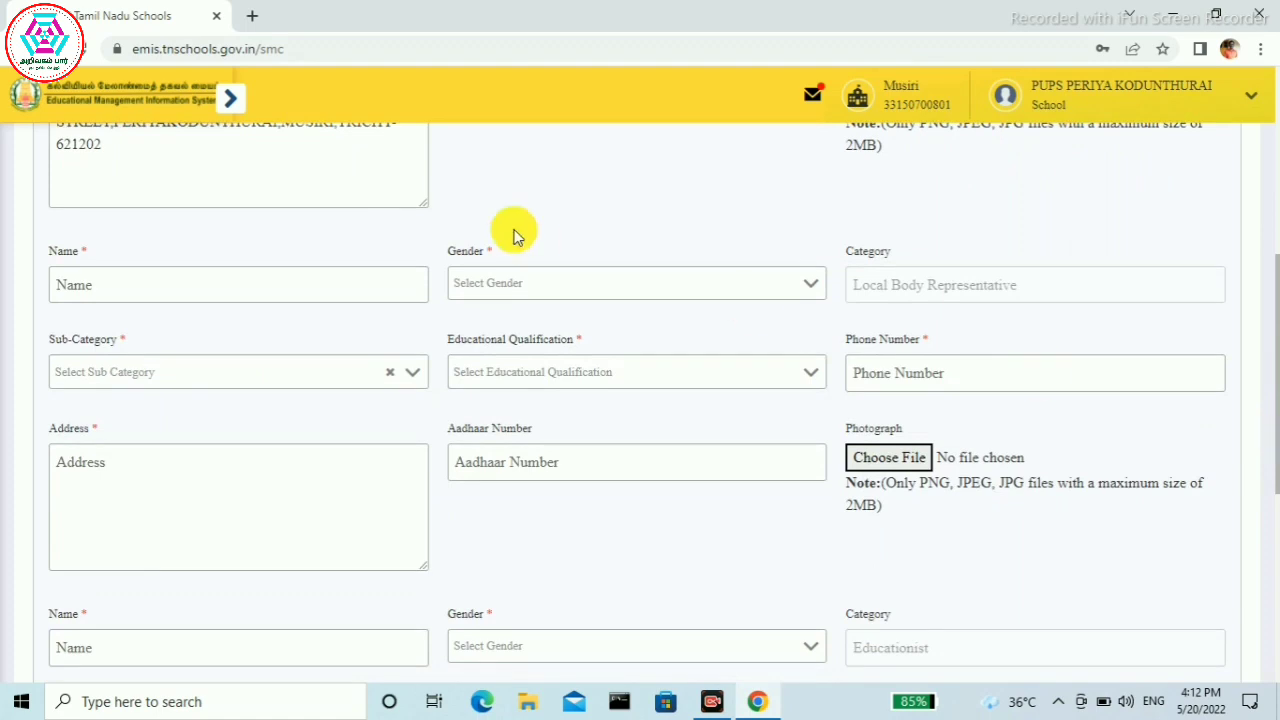
left_click(376, 282)
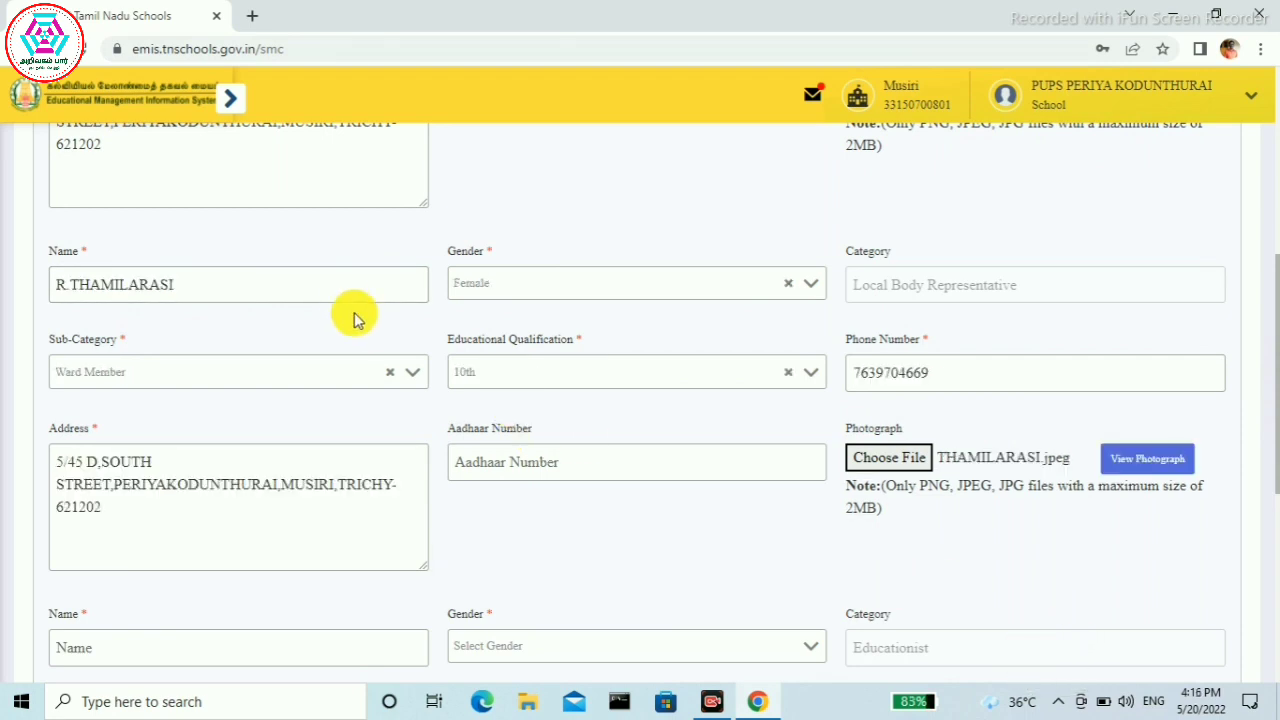
left_click(334, 280)
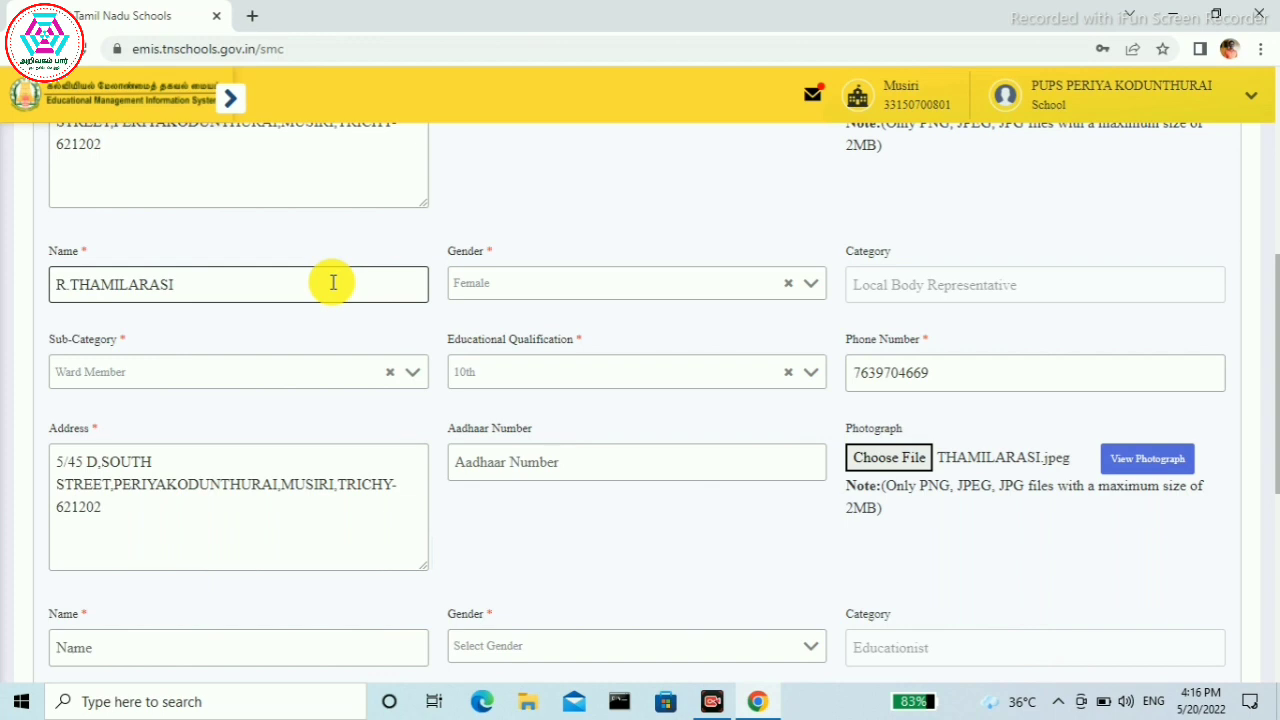
left_click(481, 286)
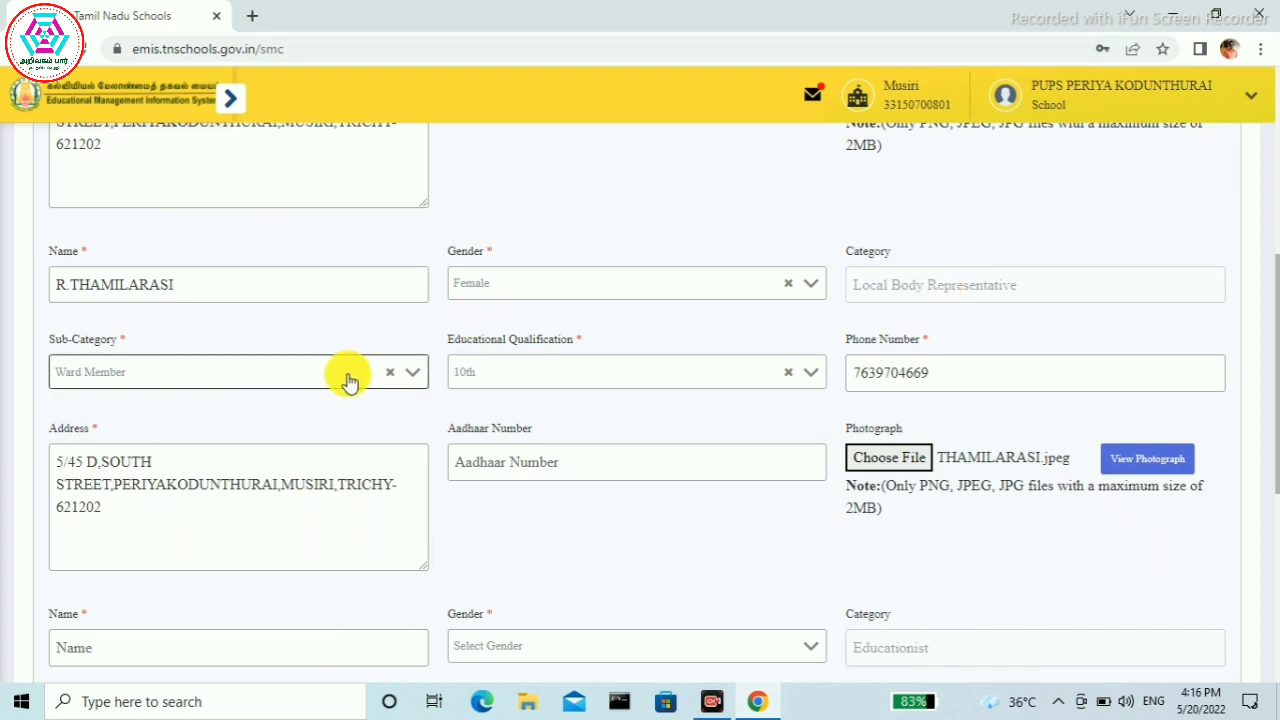
left_click(413, 373)
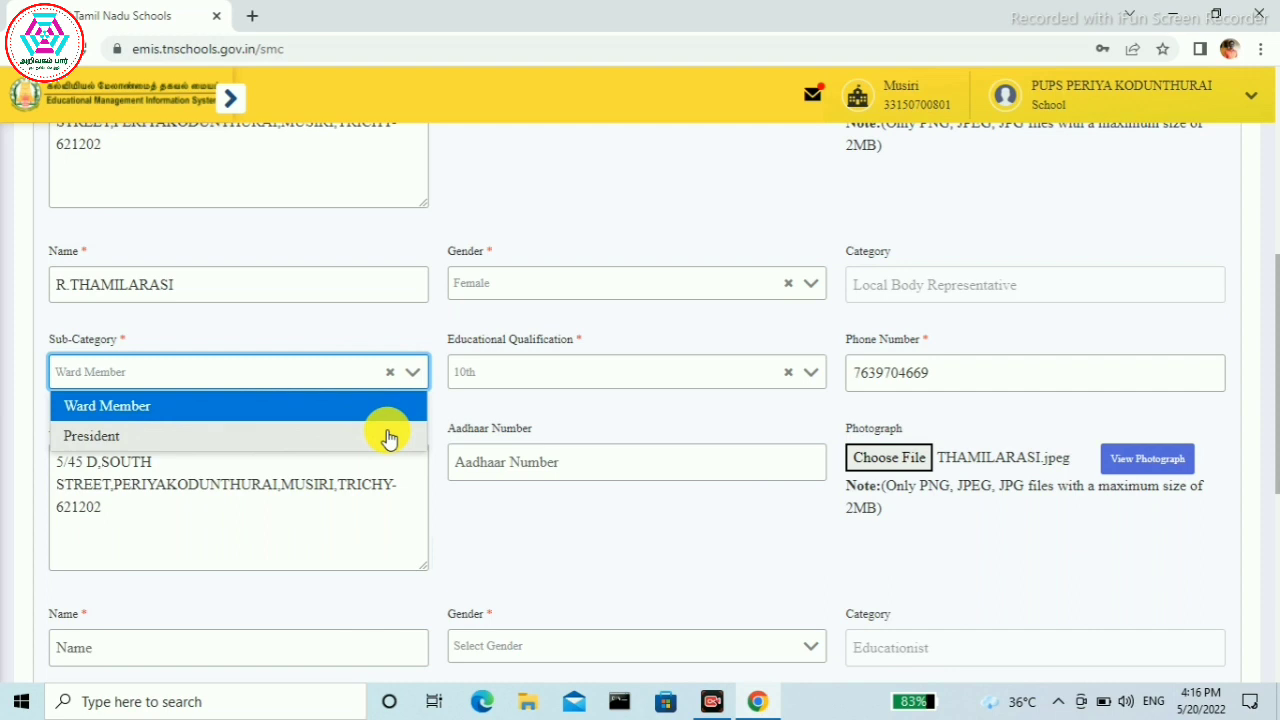
left_click(389, 412)
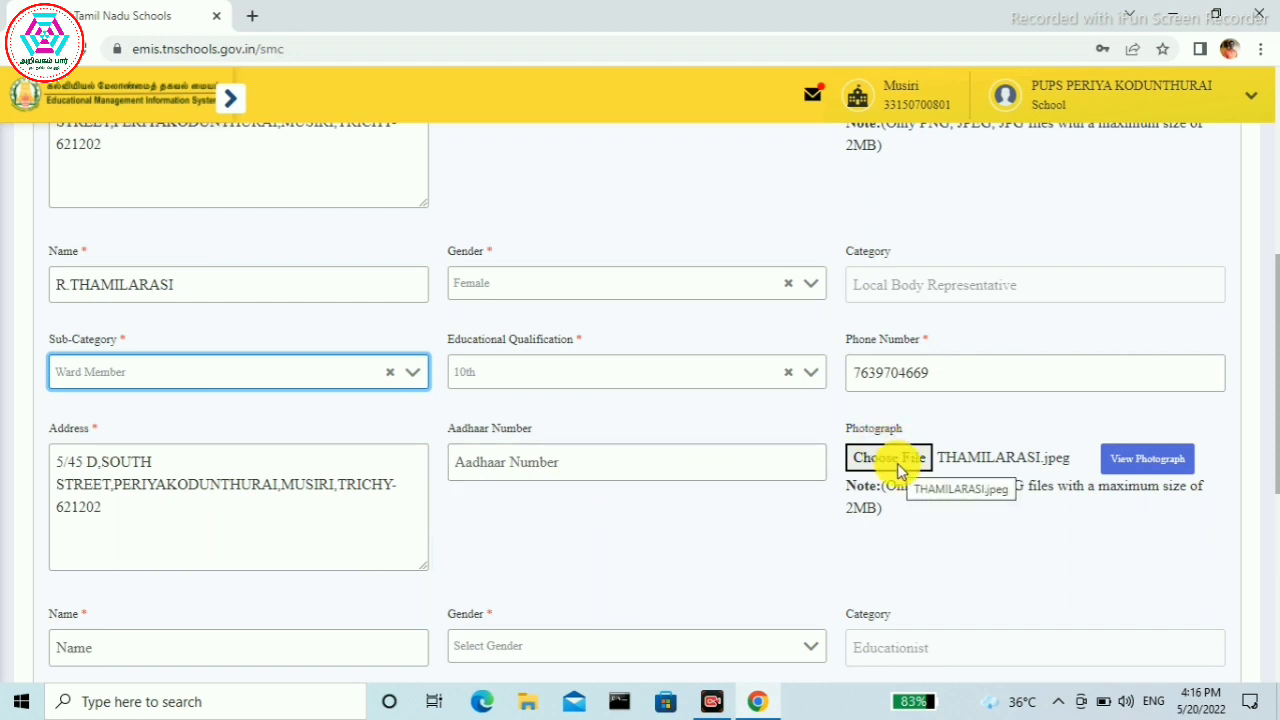
Step: Mark the educationist as an ITK volunteer and attach the educationist's photograph from the photo folder
left_click_drag(1268, 410, 1268, 565)
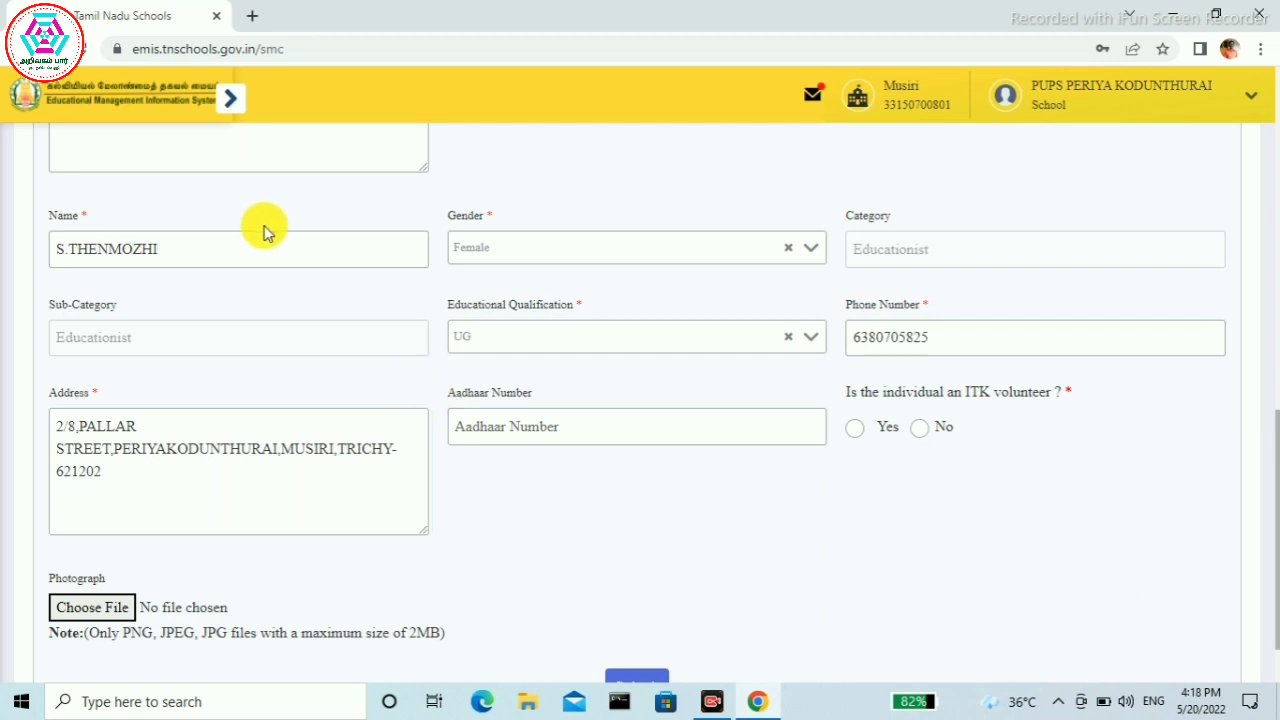
left_click(252, 244)
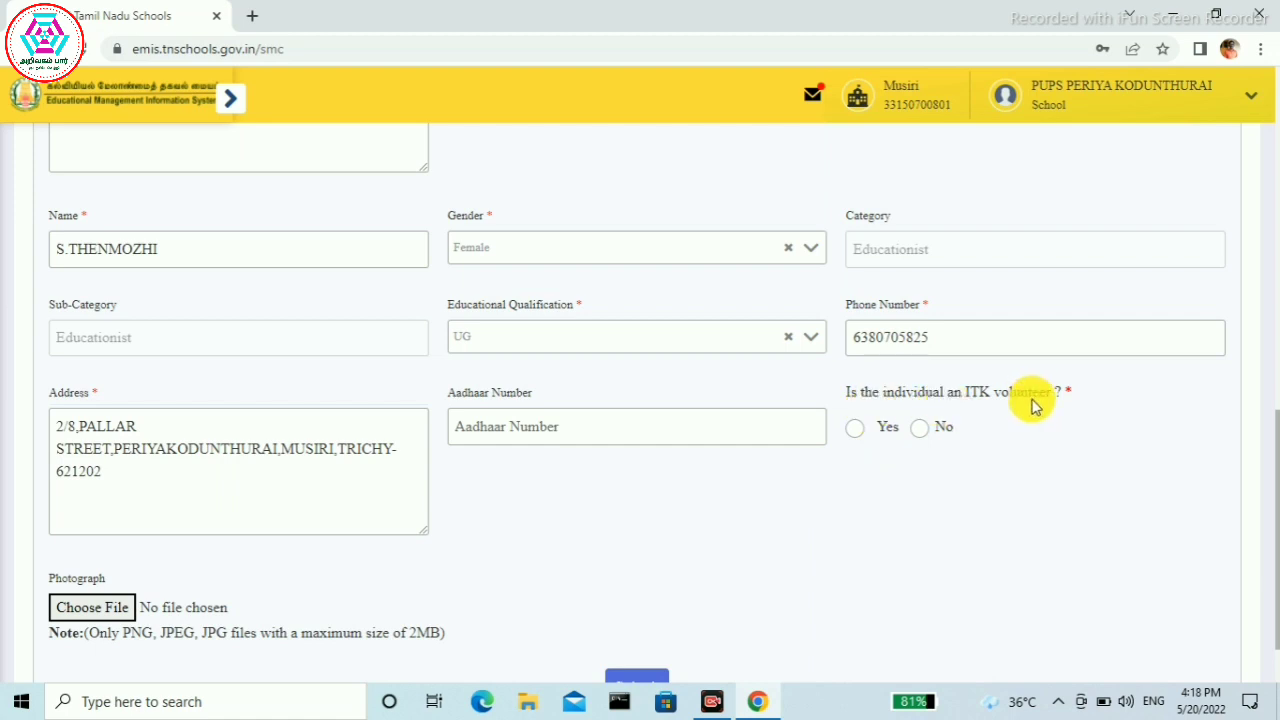
left_click(855, 430)
left_click(98, 612)
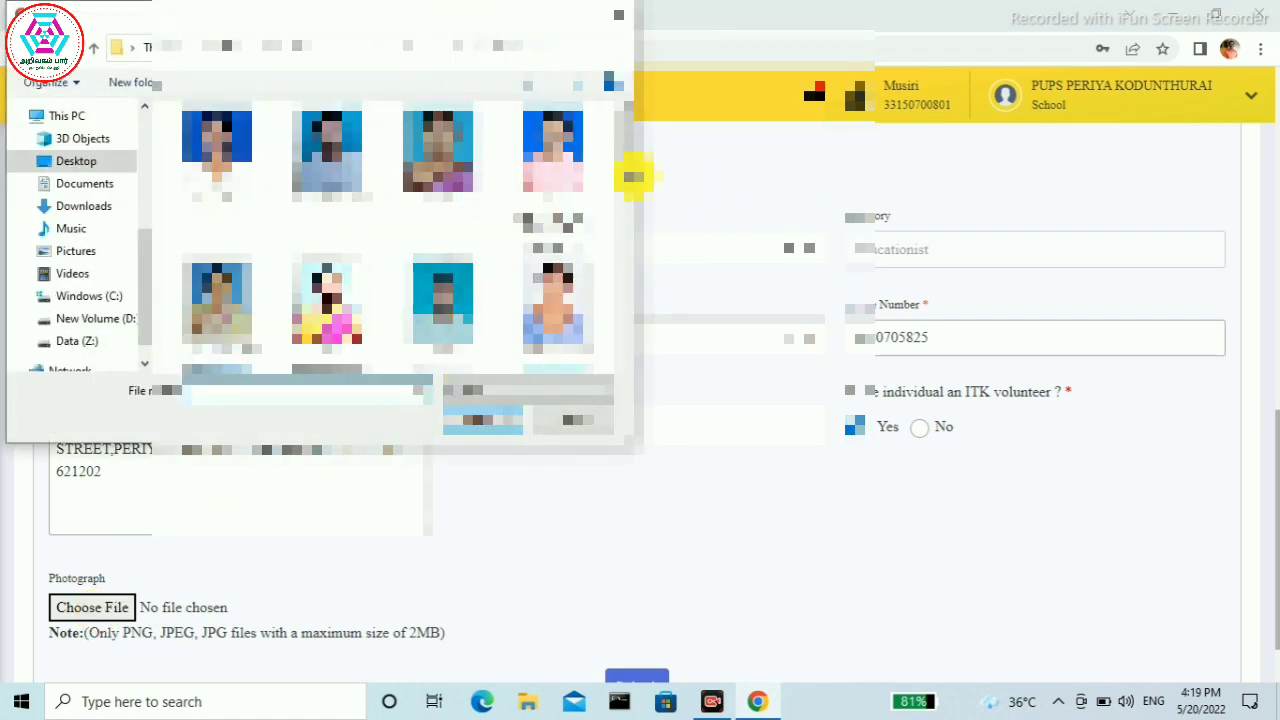
left_click_drag(628, 177, 629, 242)
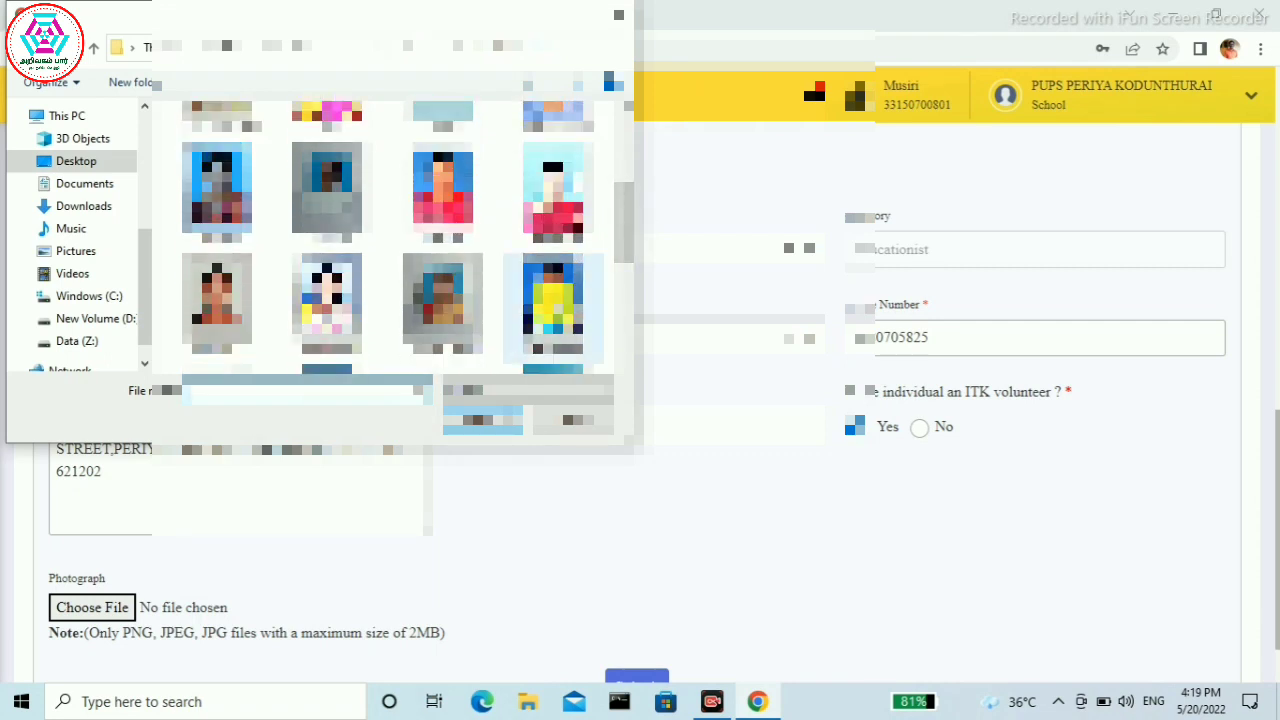
left_click(553, 303)
left_click(474, 425)
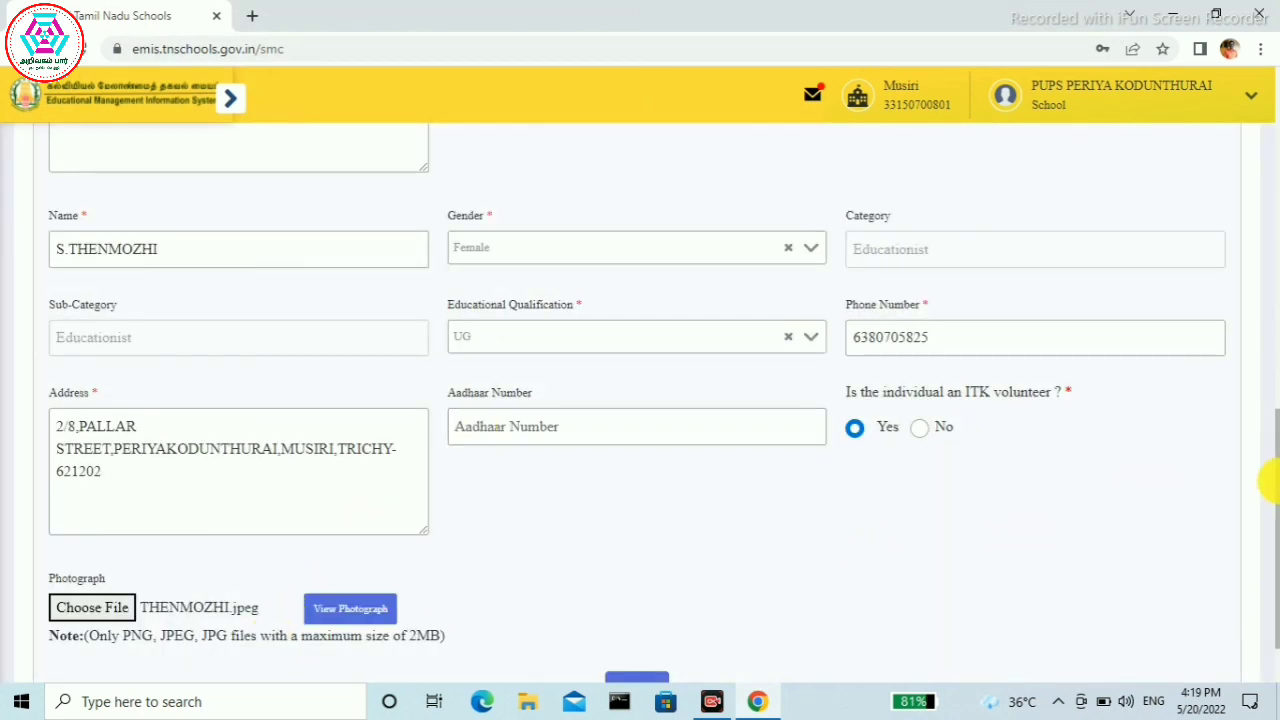
Step: Review the Local Body Representatives and Educationist section from its beginning and submit it
left_click_drag(1266, 480, 1268, 142)
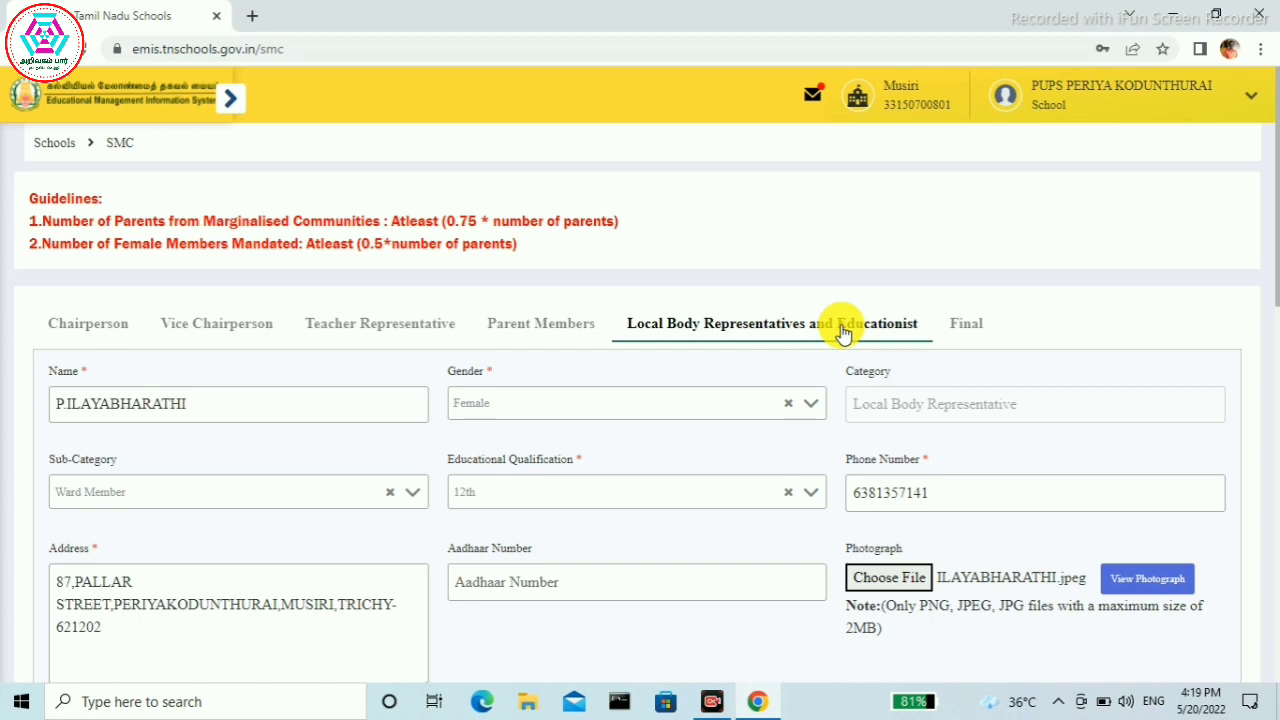
left_click_drag(1266, 223, 1266, 626)
left_click(637, 605)
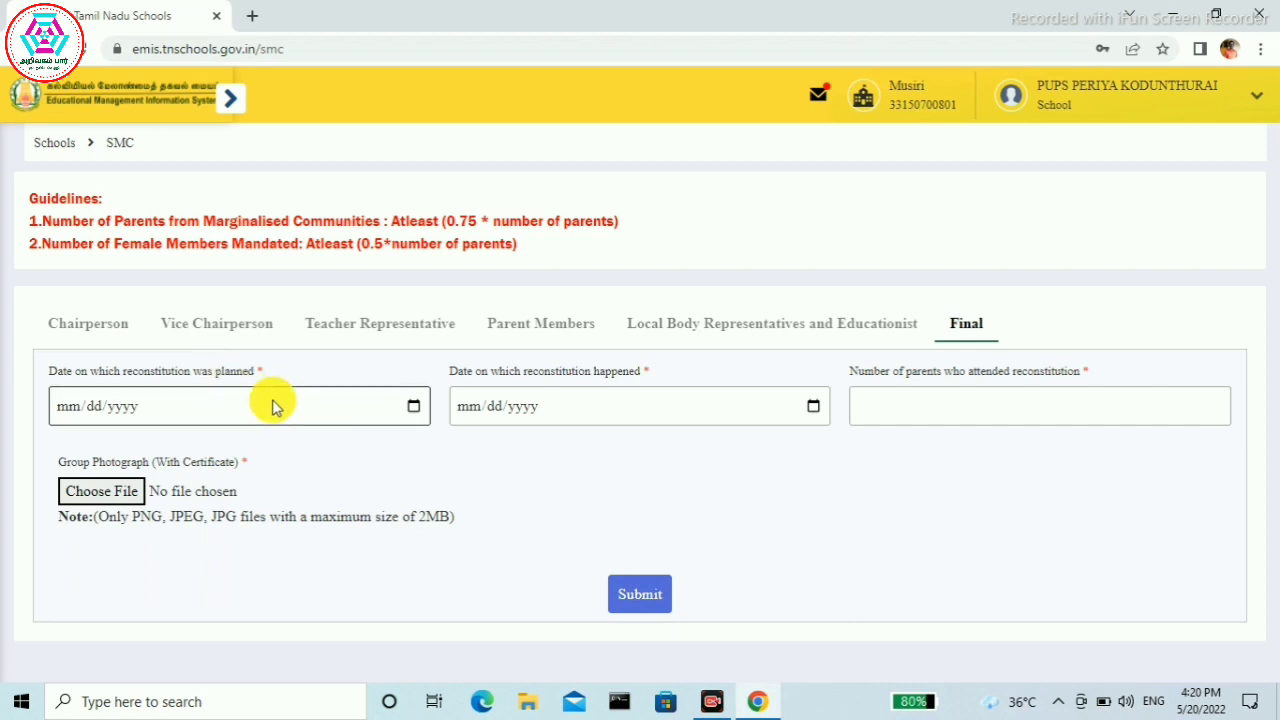
Step: Set the date on which reconstitution was planned to 03/20/2022
left_click(414, 407)
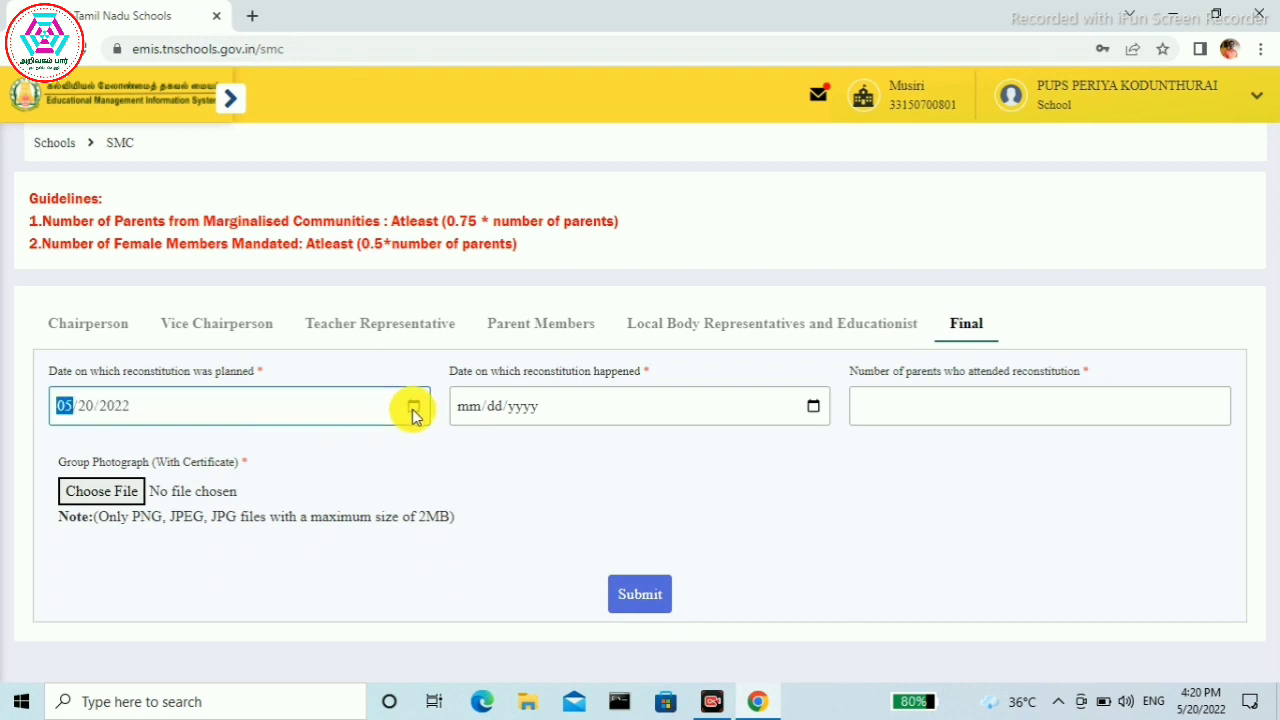
left_click(414, 407)
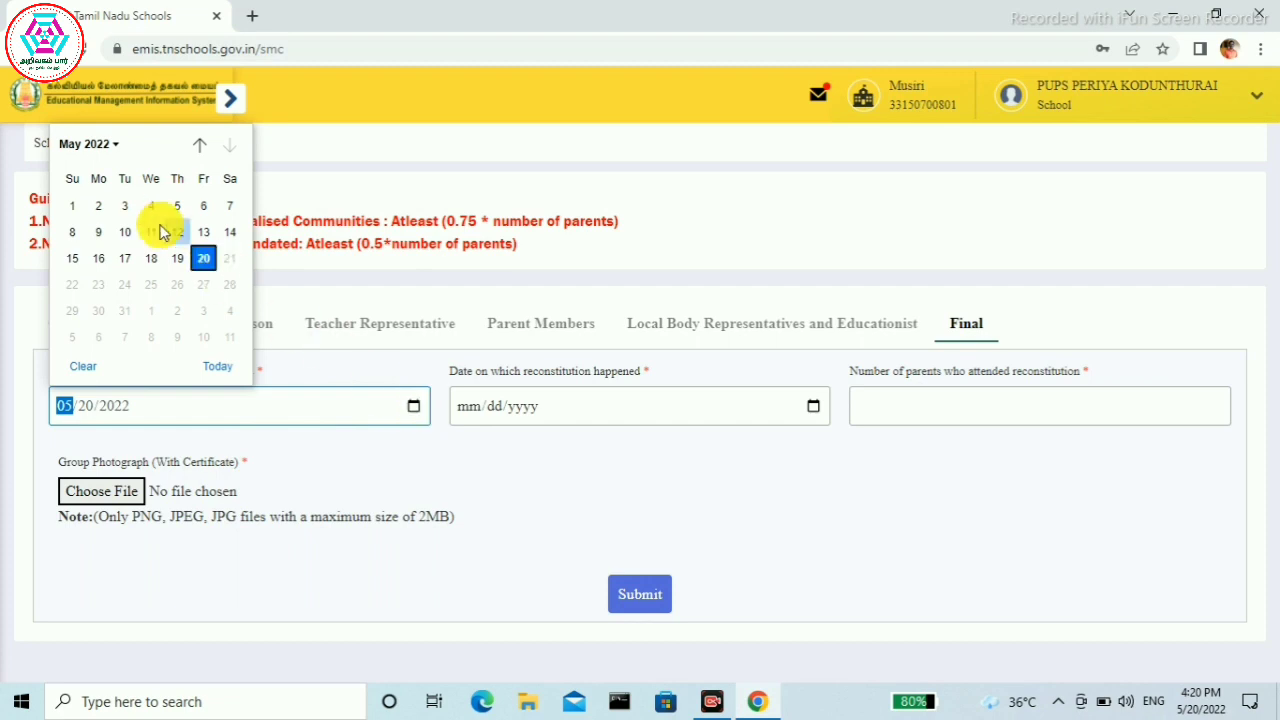
left_click(115, 150)
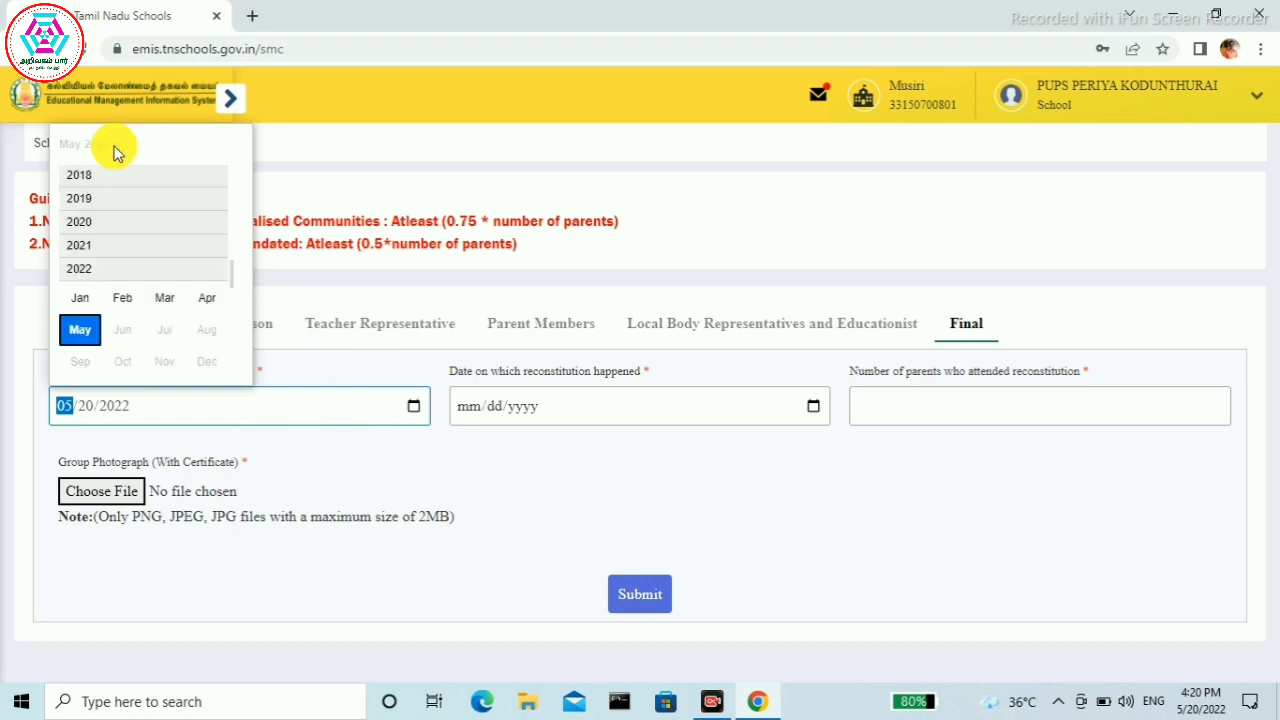
left_click(166, 298)
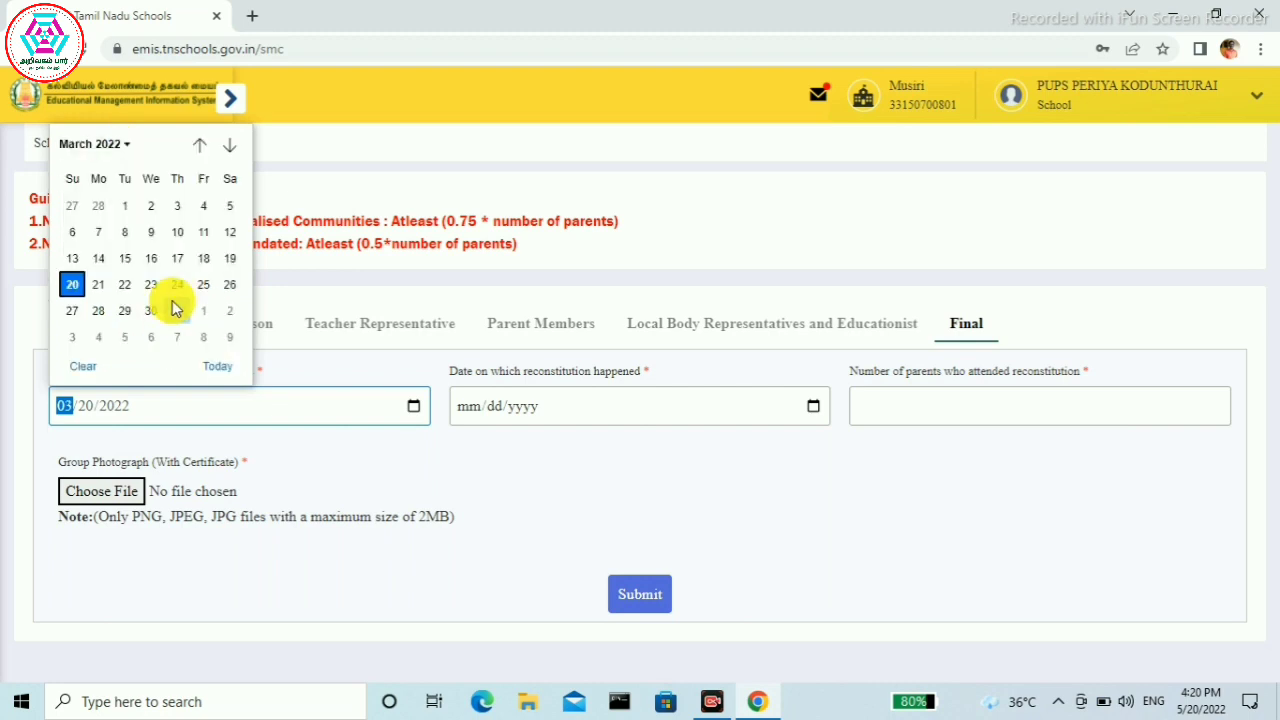
left_click(72, 290)
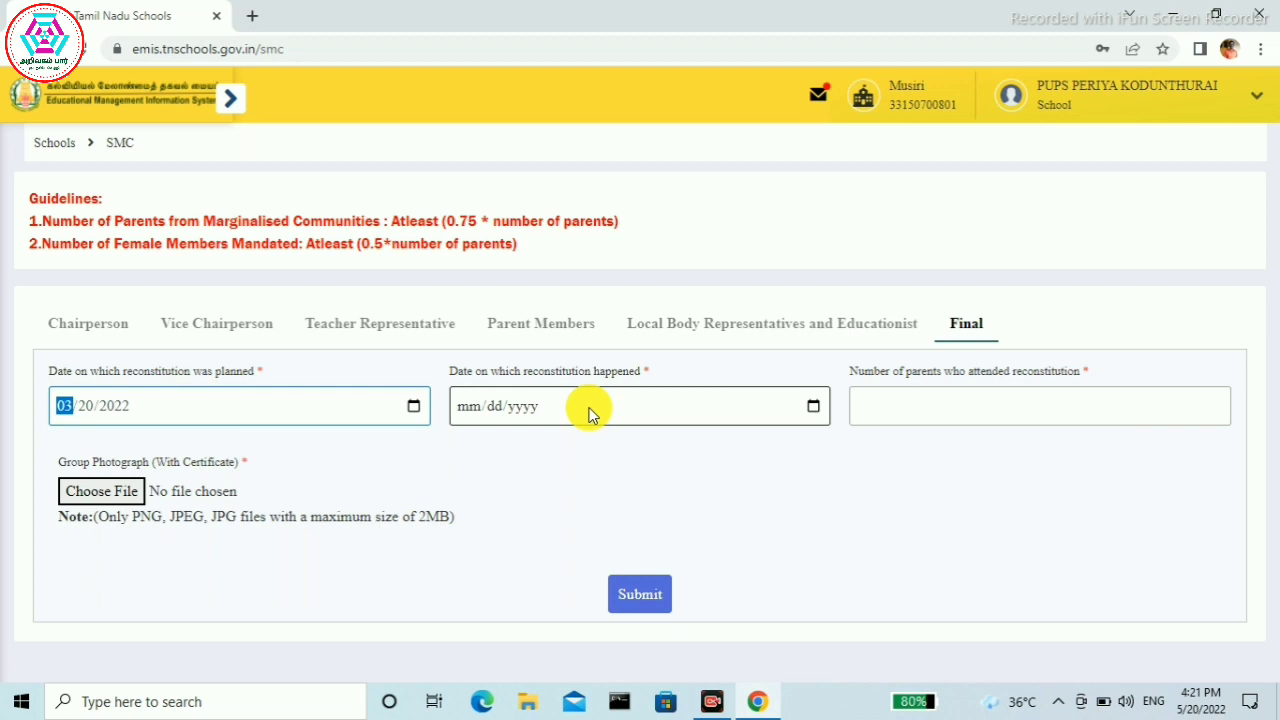
Step: Set the date on which reconstitution happened to 04/30/2022
left_click(814, 410)
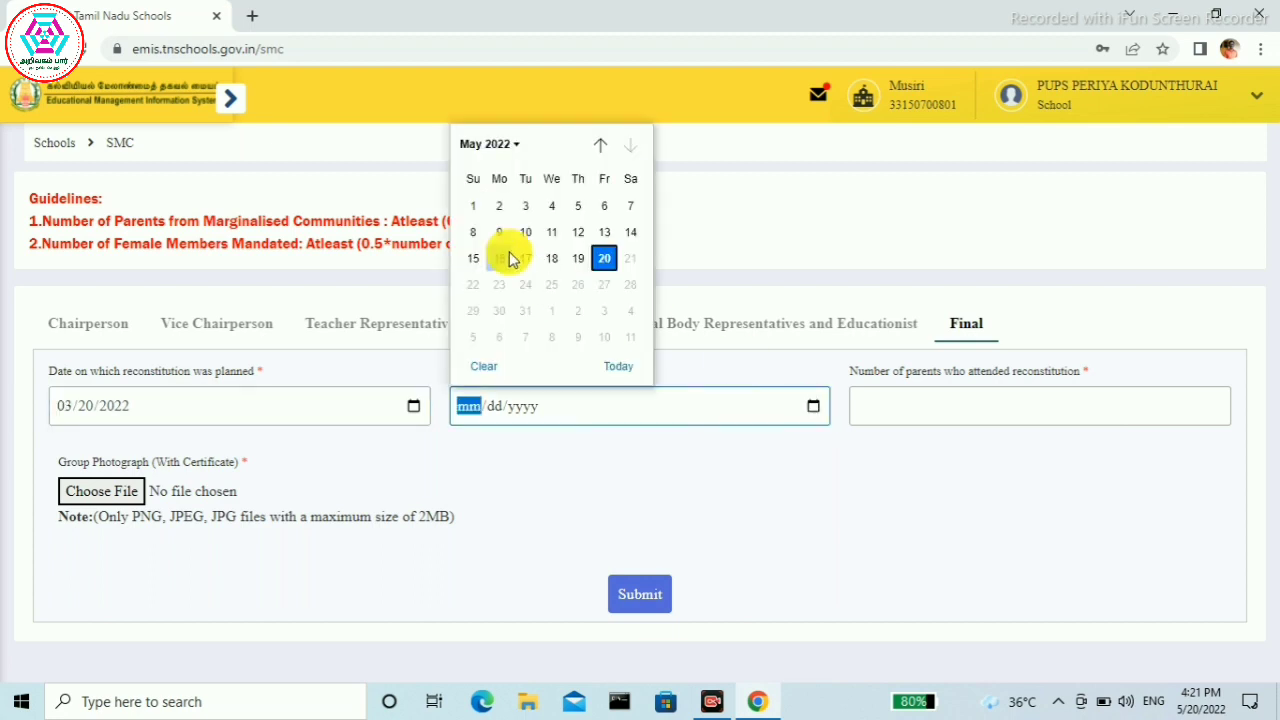
left_click(516, 145)
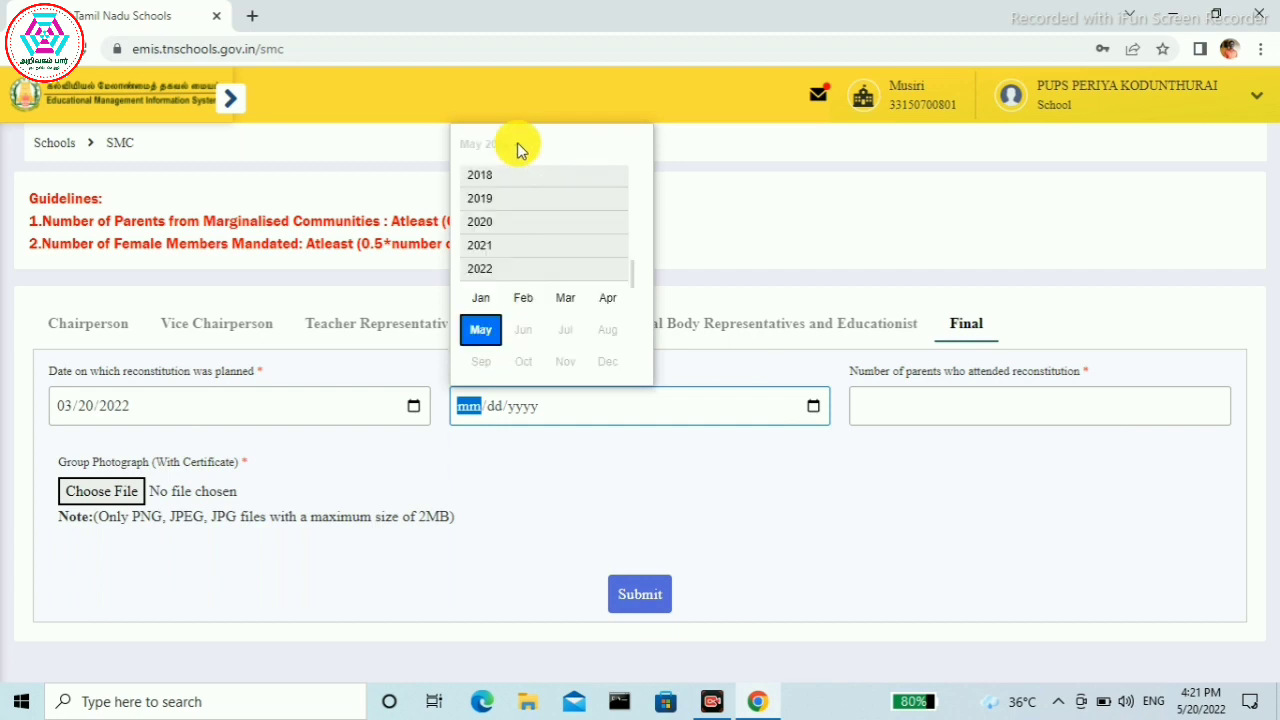
left_click(604, 298)
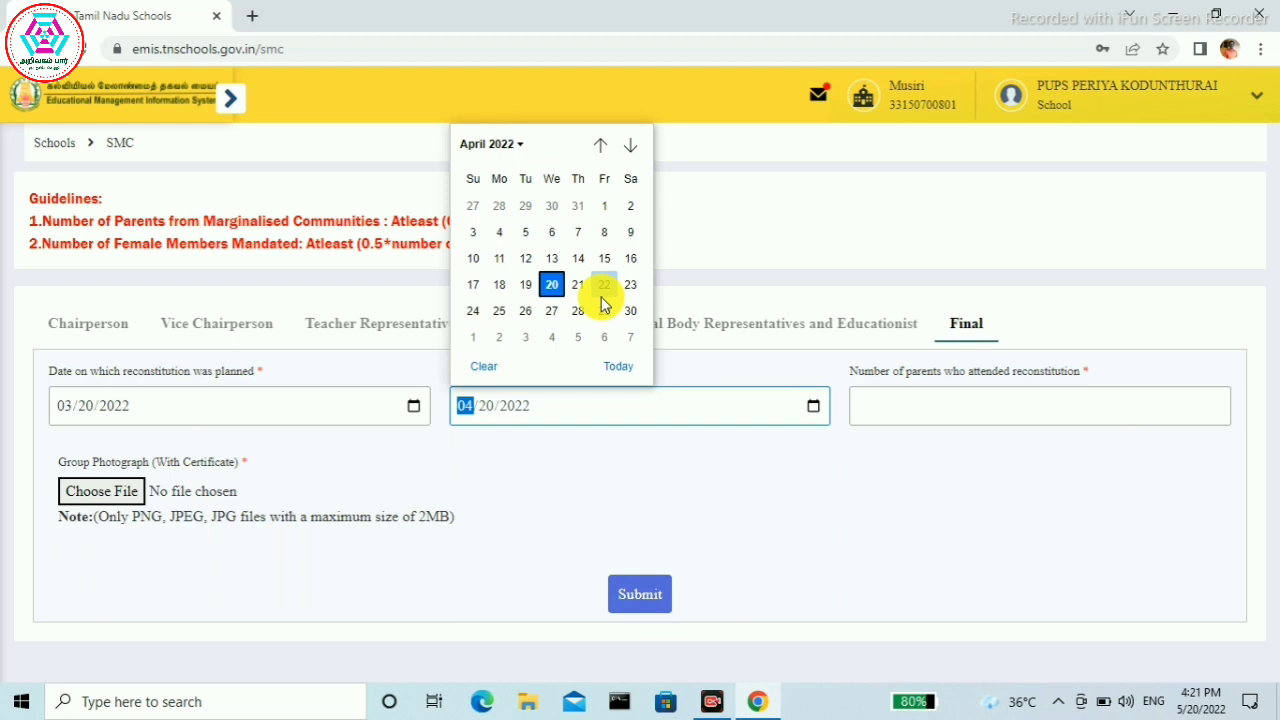
left_click(627, 316)
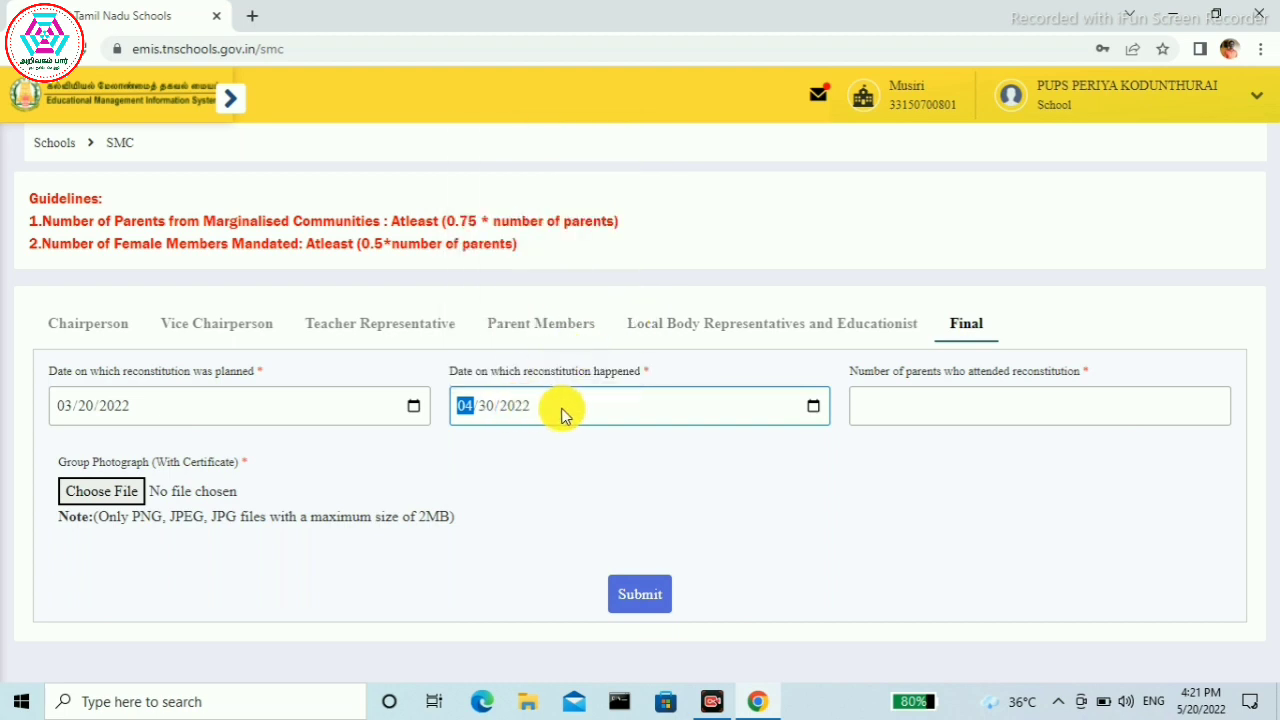
Step: Enter 75 as the number of parents who attended the reconstitution
left_click(899, 404)
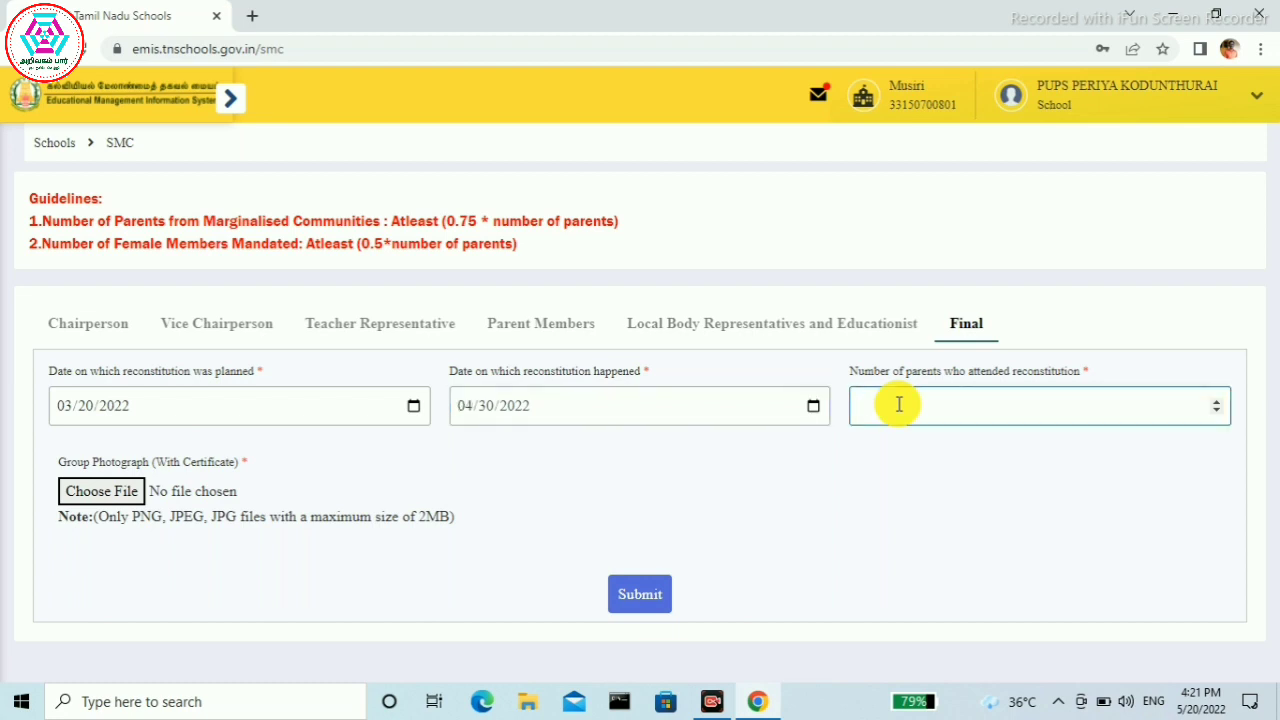
type("75")
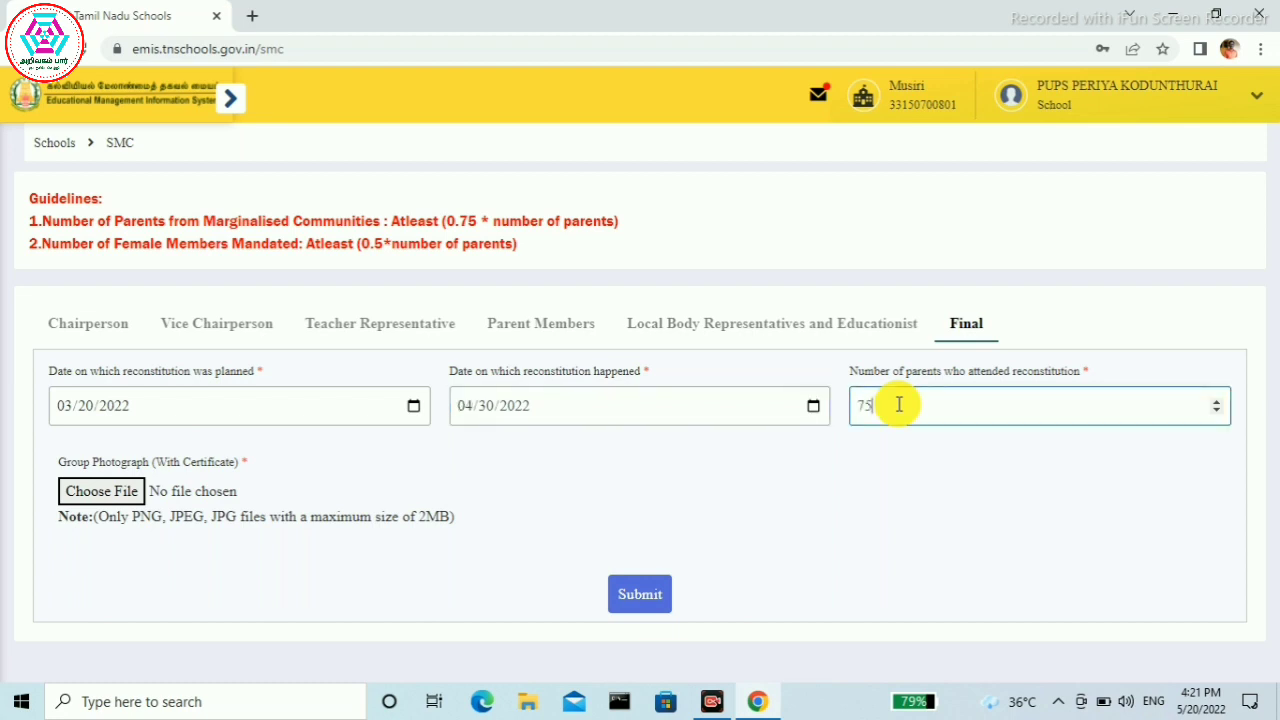
left_click(832, 481)
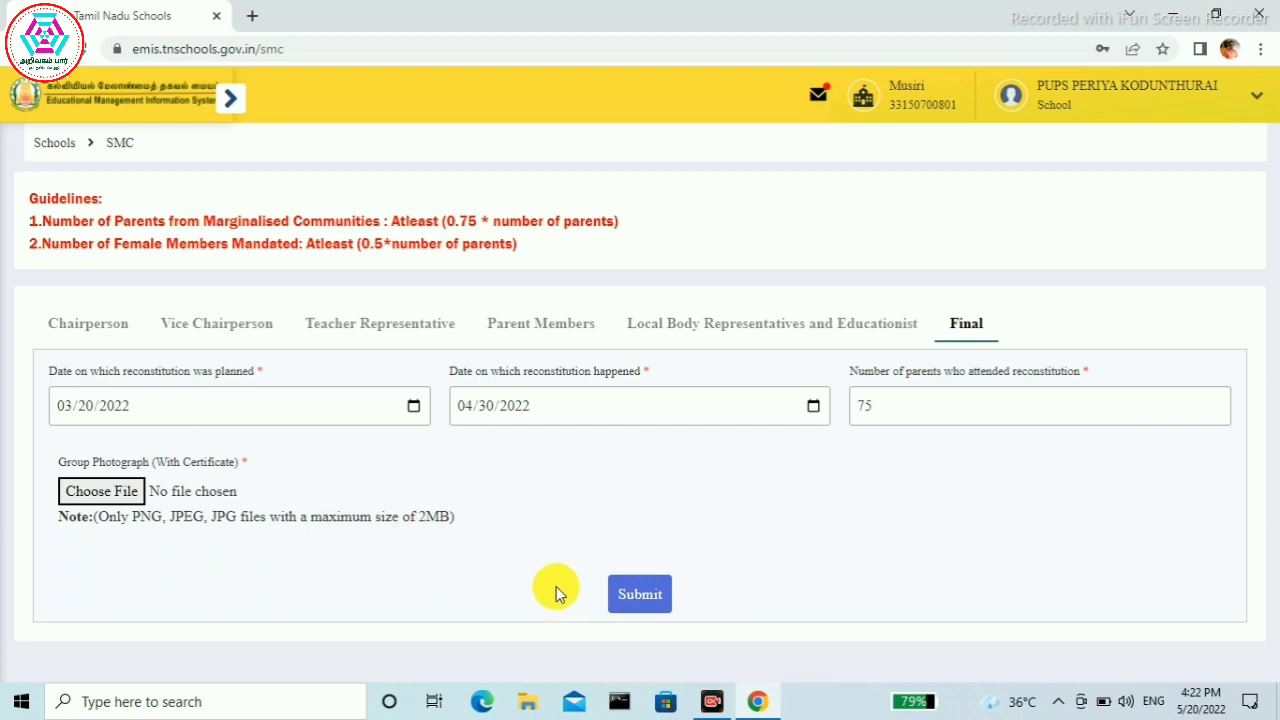
Step: Attach the WhatsApp JPEG image of the whole group as the Group Photograph (With Certificate) in the Final section
left_click(130, 493)
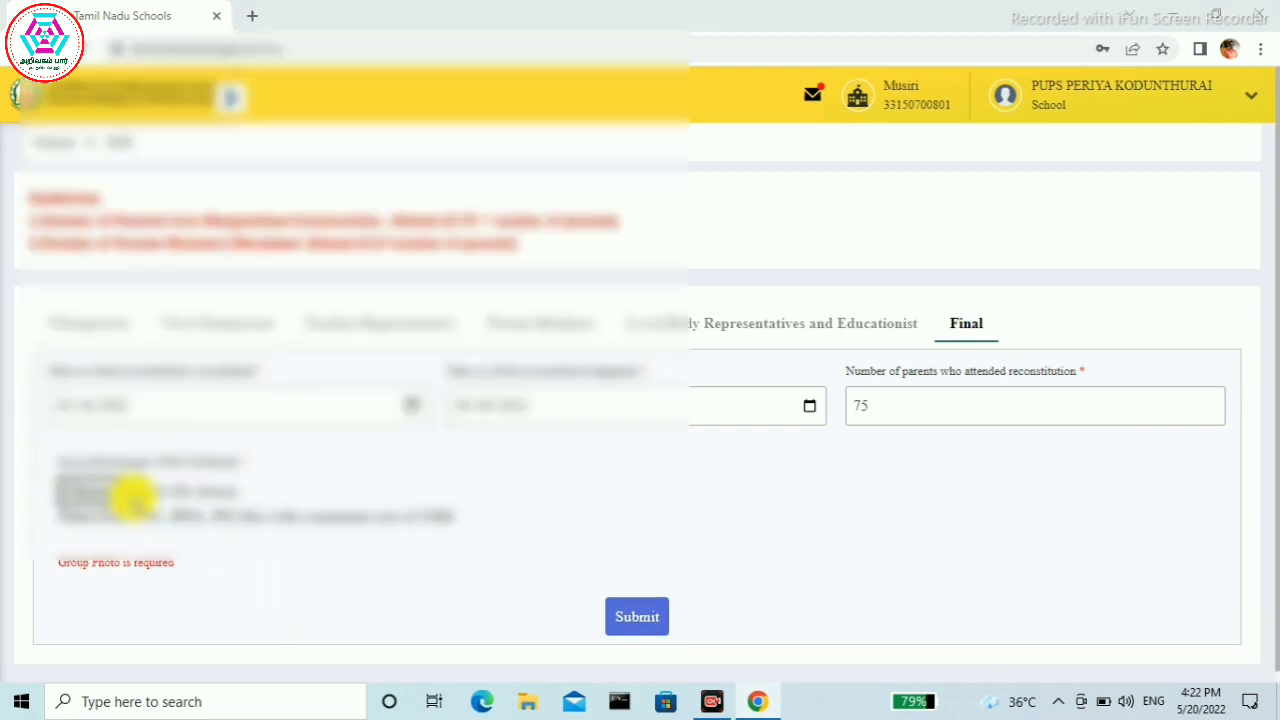
left_click(130, 493)
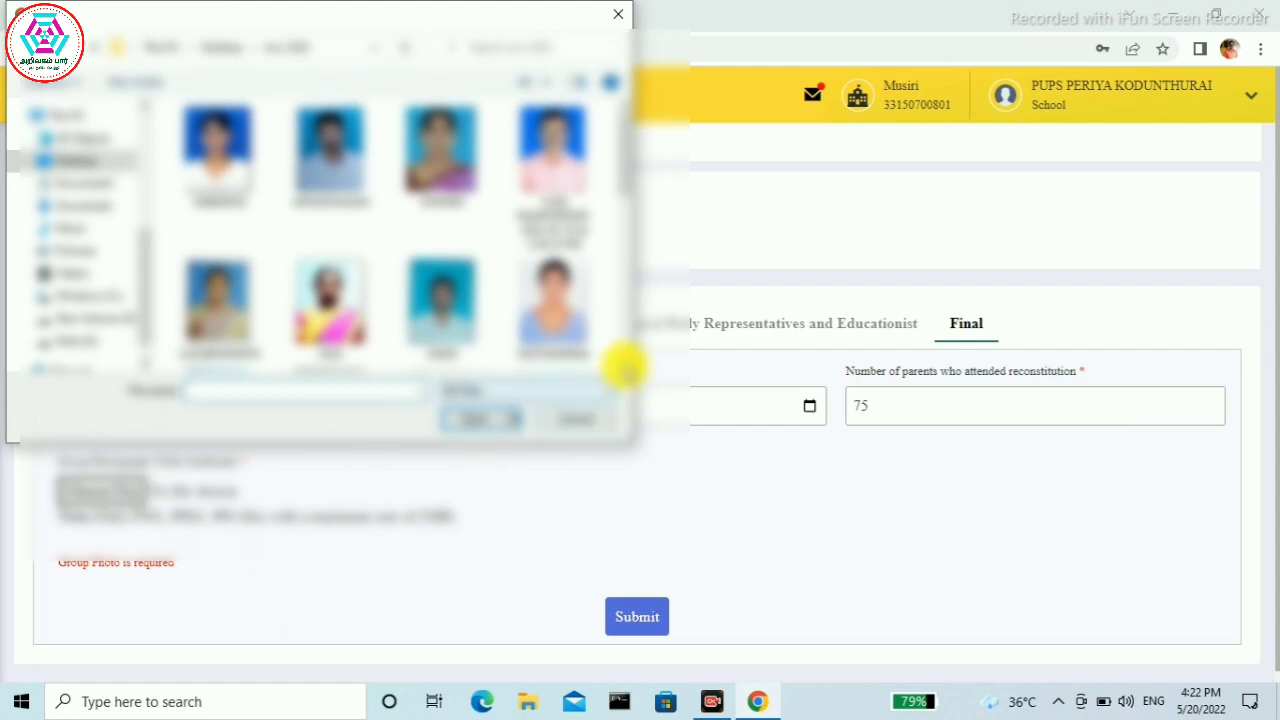
left_click(624, 363)
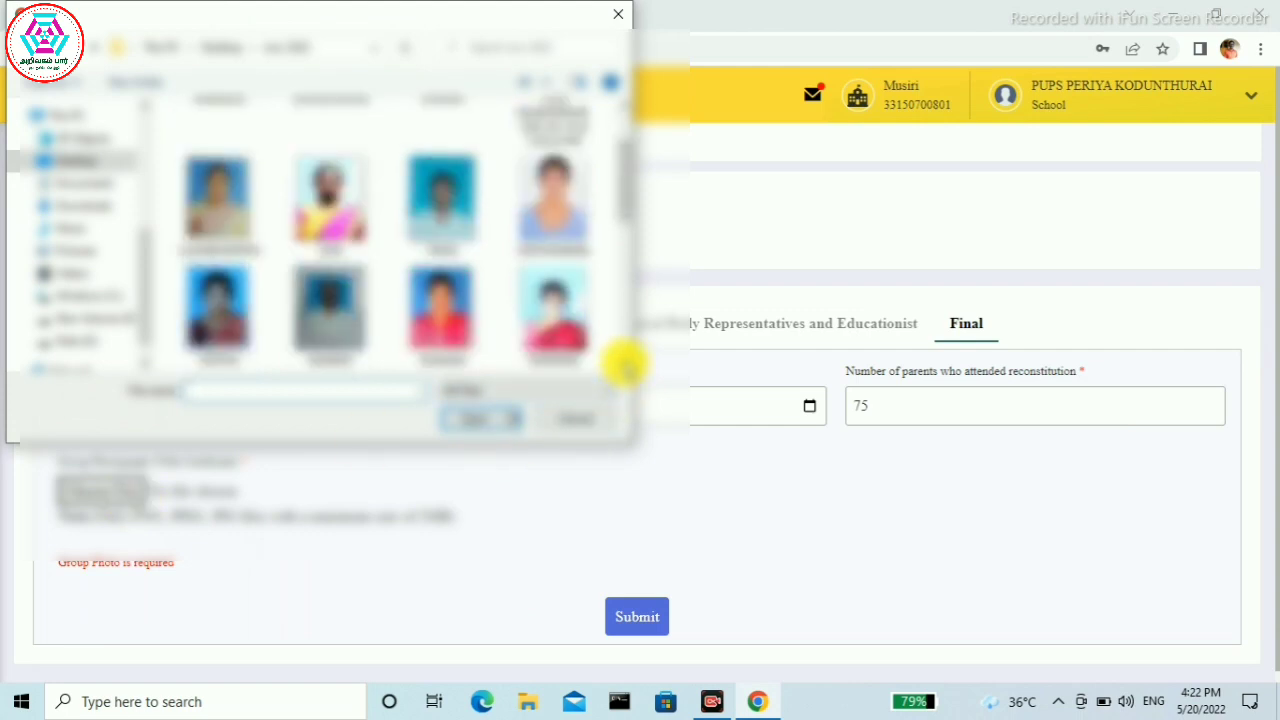
left_click(624, 363)
left_click(624, 364)
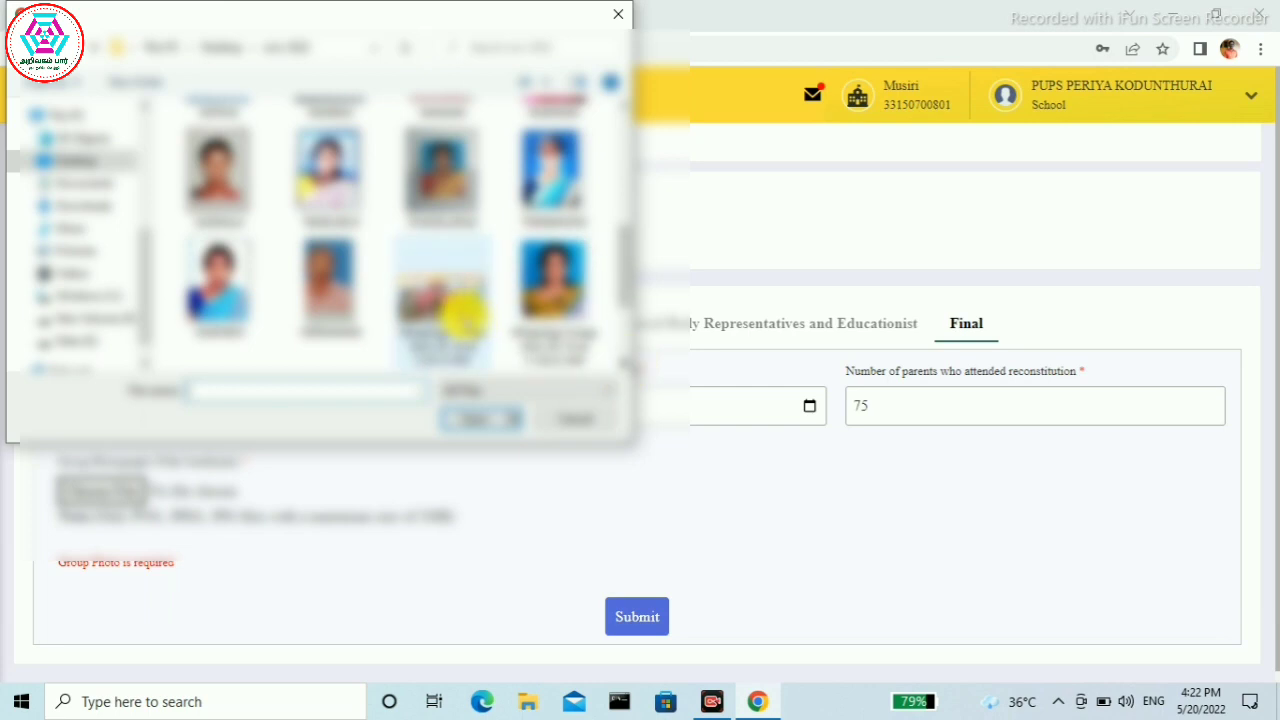
left_click(455, 310)
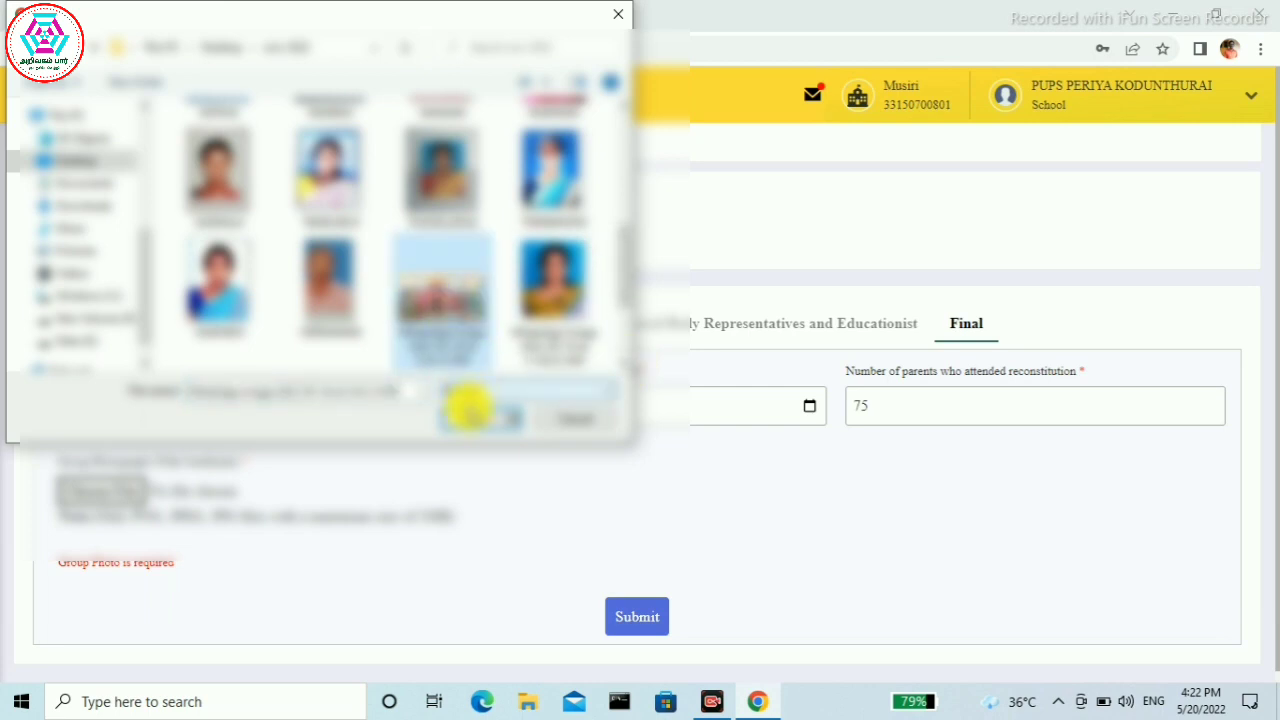
left_click(472, 418)
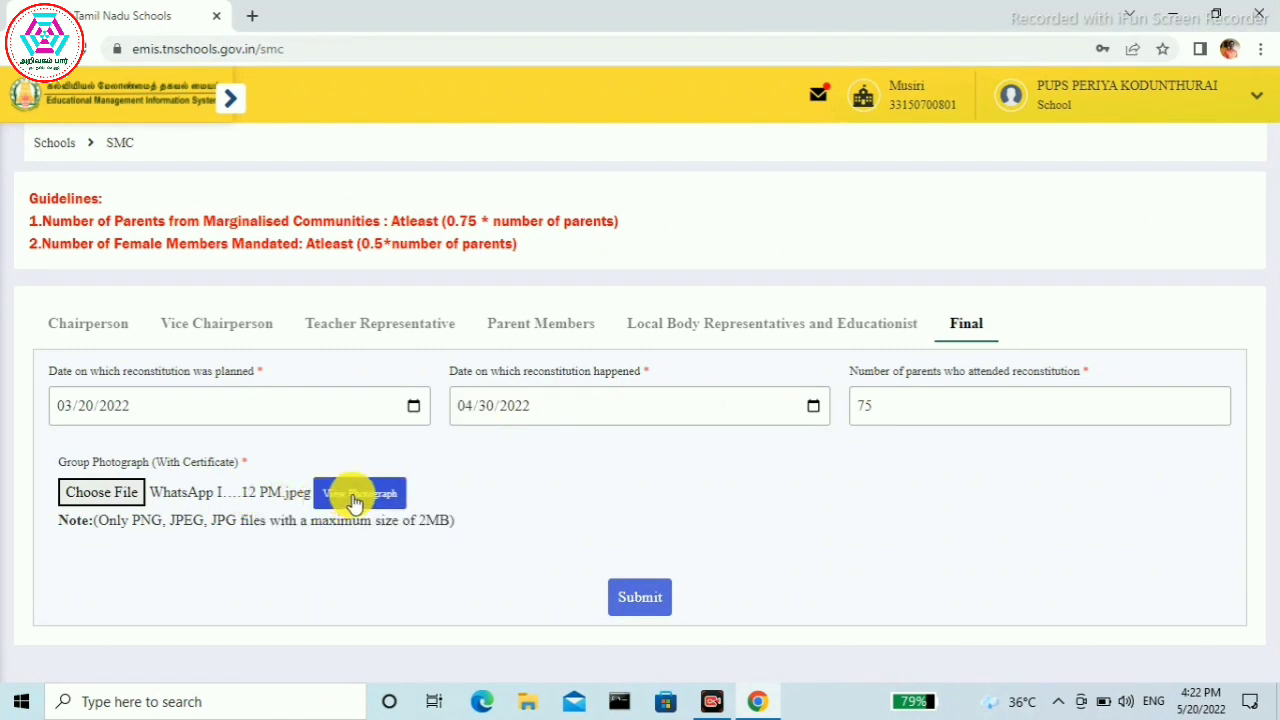
Step: Preview the attached group photograph, close the preview and submit the Final section
left_click(355, 500)
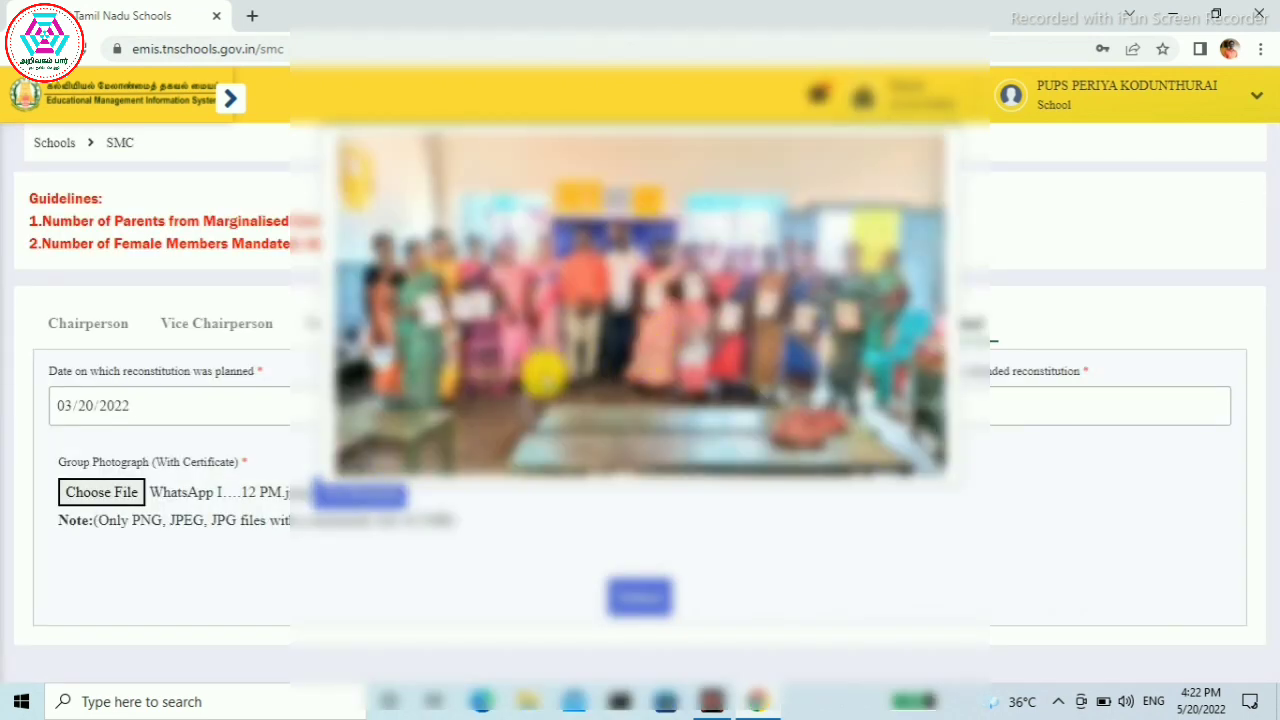
left_click(230, 102)
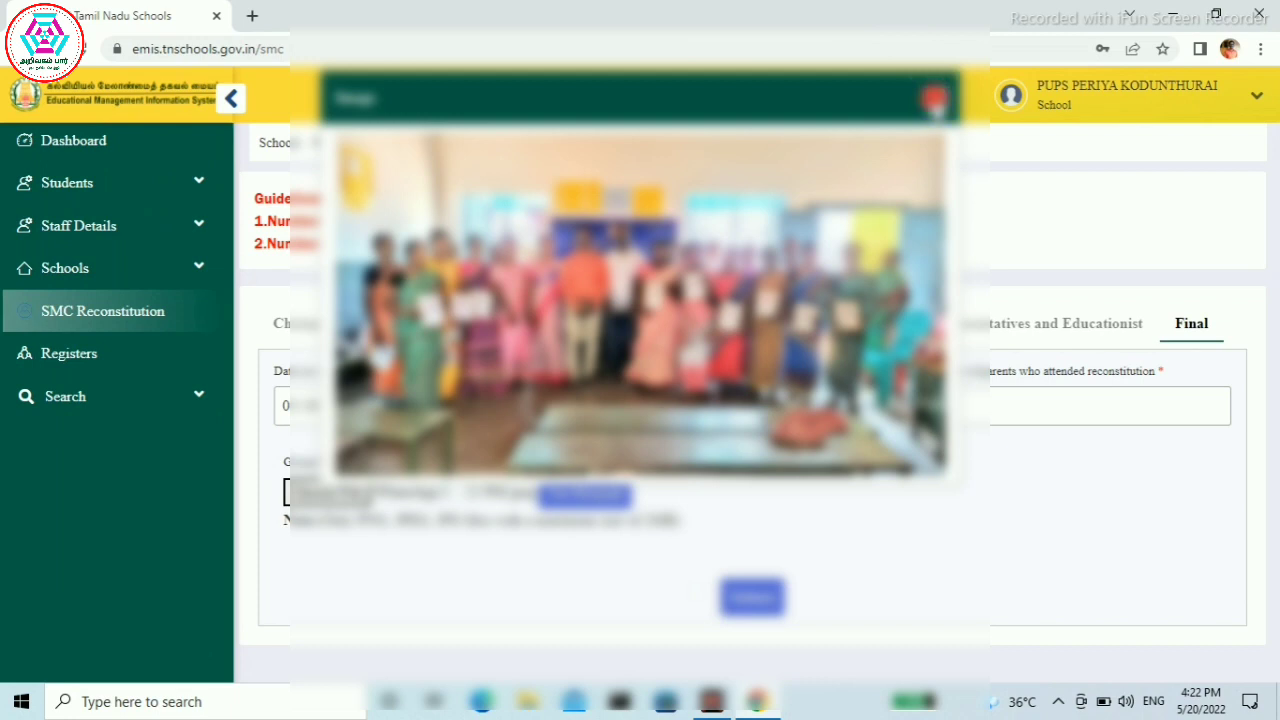
left_click(933, 98)
left_click(232, 101)
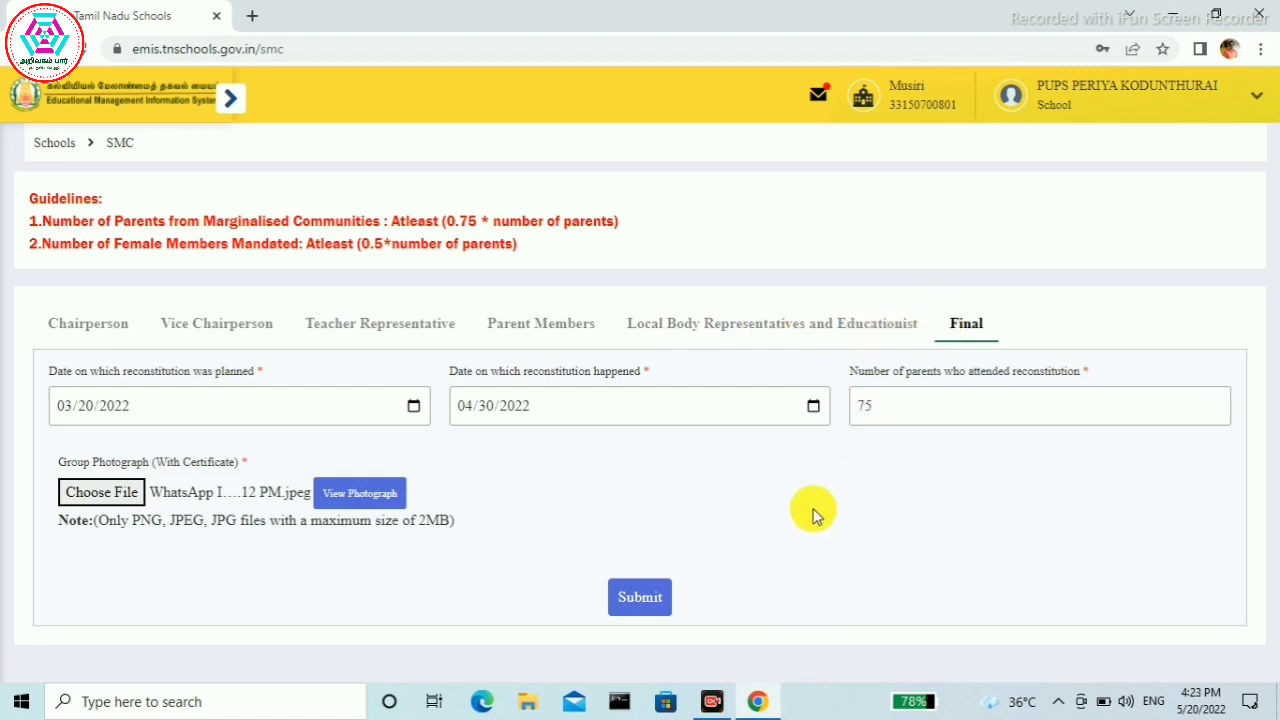
left_click(643, 600)
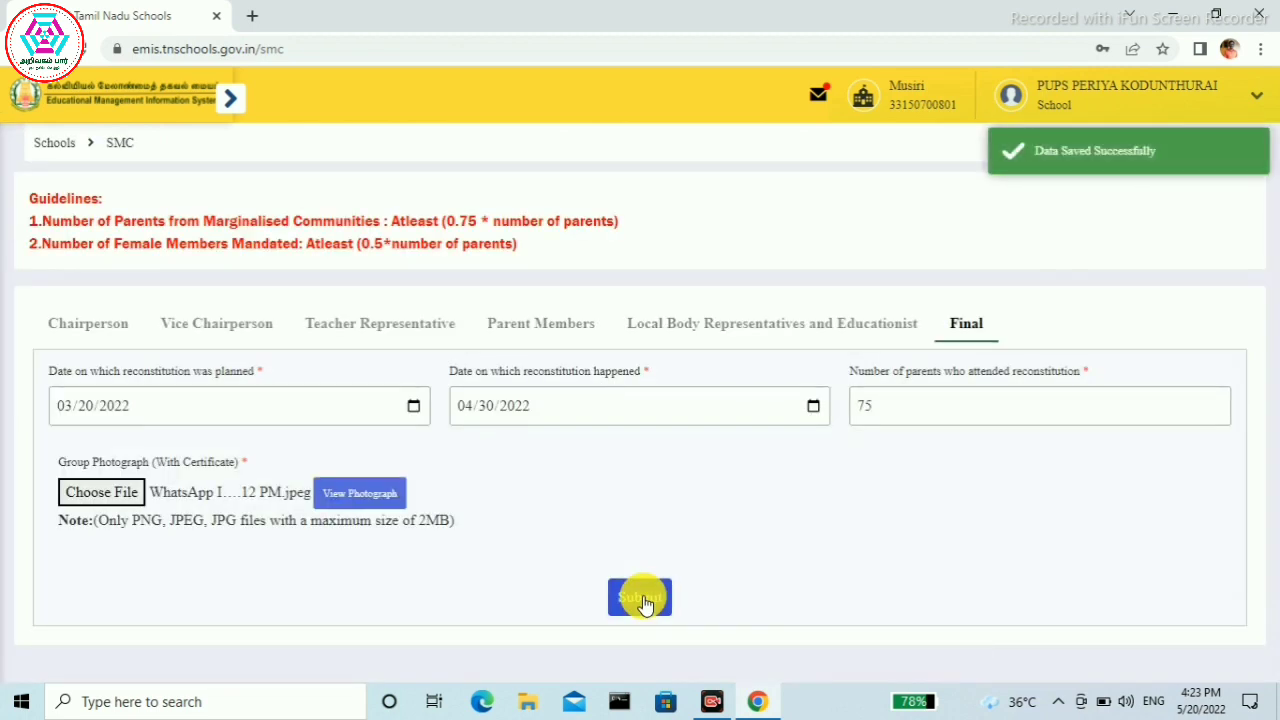